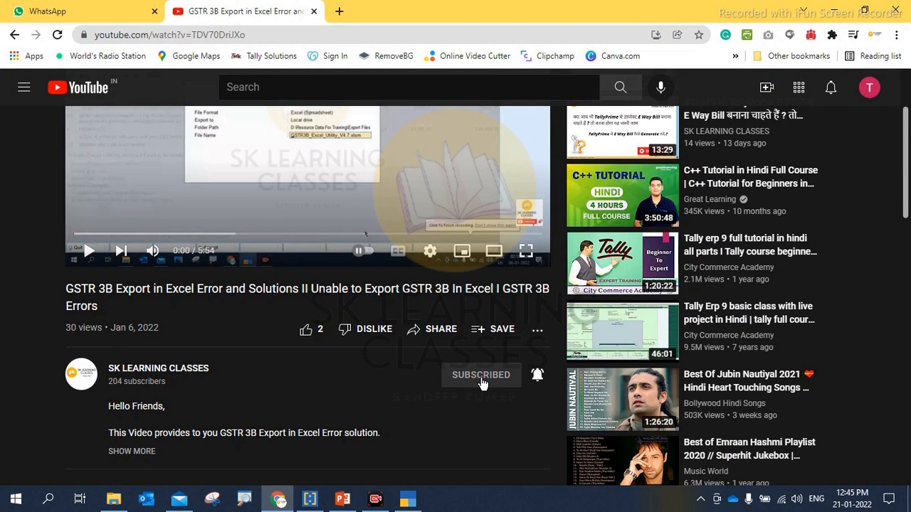
- Set the SK LEARNING CLASSES channel's notifications to All
{"action": "left_click", "coordinate": [537, 376]}
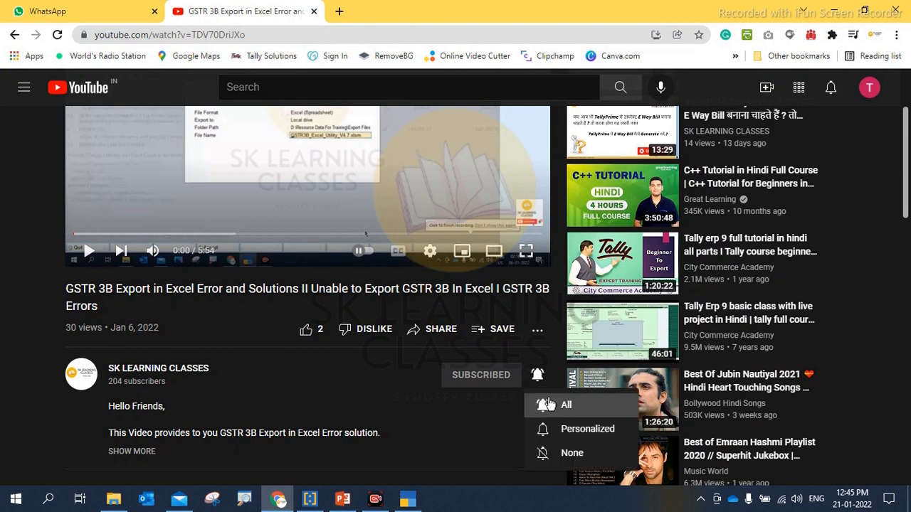
{"action": "left_click", "coordinate": [568, 405]}
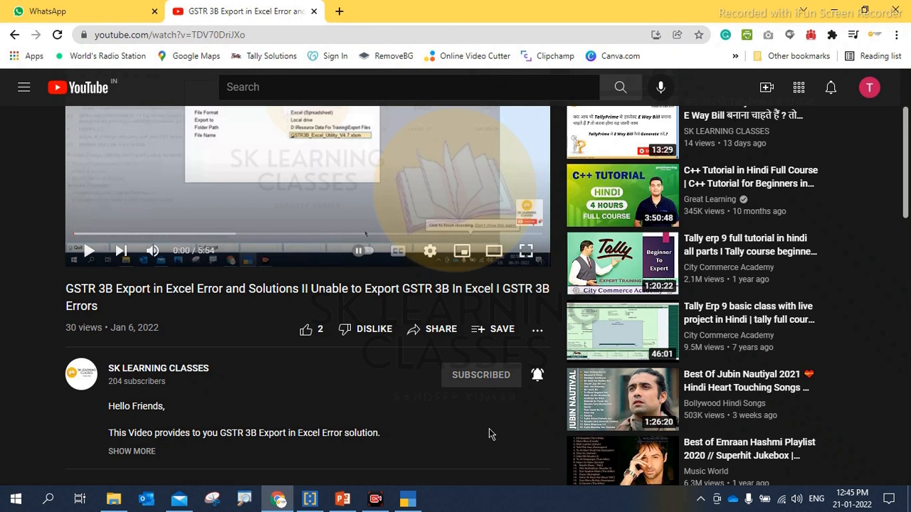
- Review the TSS Features List slide in PowerPoint and return to TallyPrime
{"action": "left_click", "coordinate": [419, 503]}
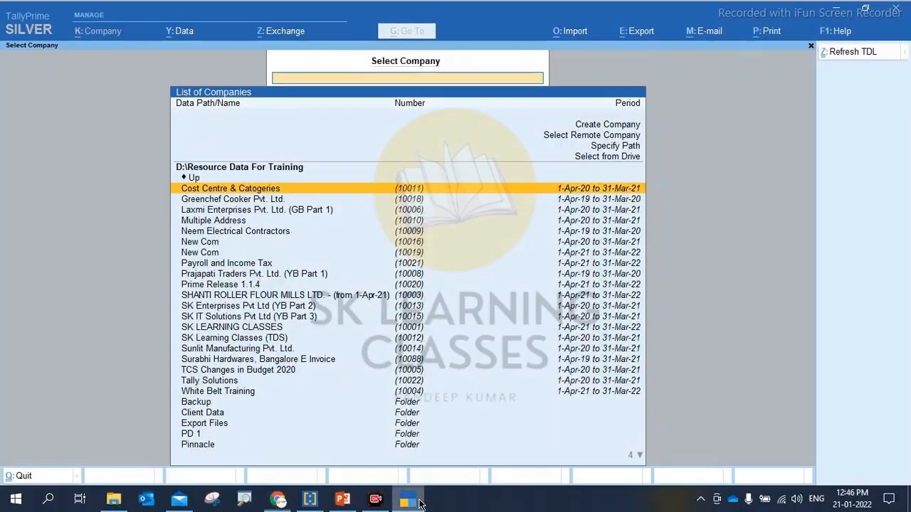
{"action": "left_click", "coordinate": [342, 503]}
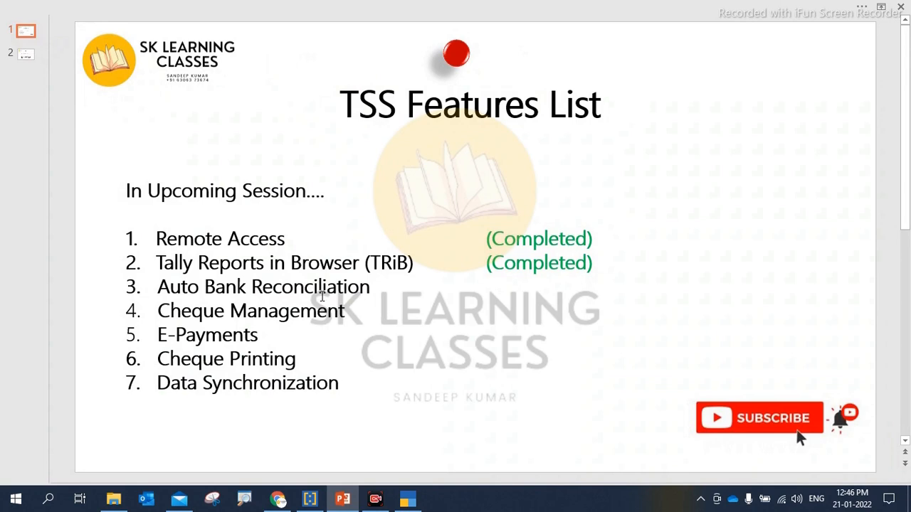
{"action": "left_click", "coordinate": [406, 500]}
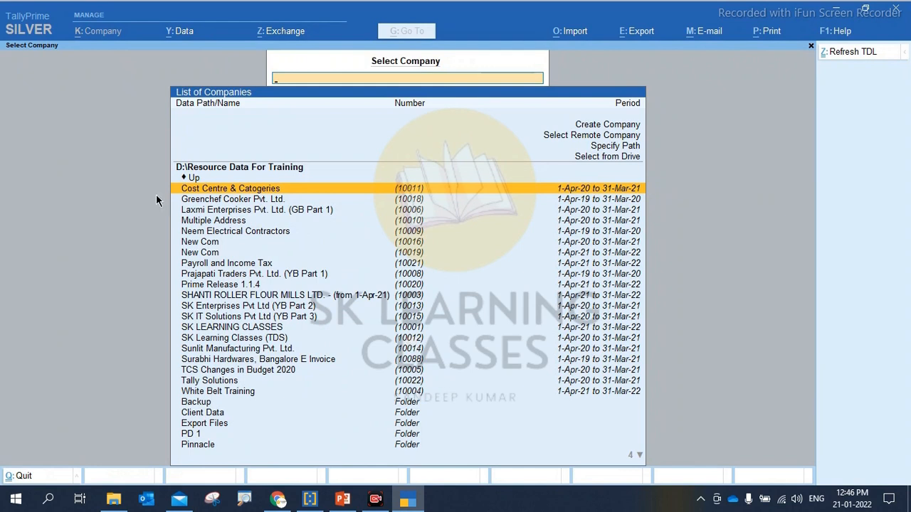
- Check the Tally Software Services validity in the license information and return to the company selection
{"action": "left_click", "coordinate": [32, 32]}
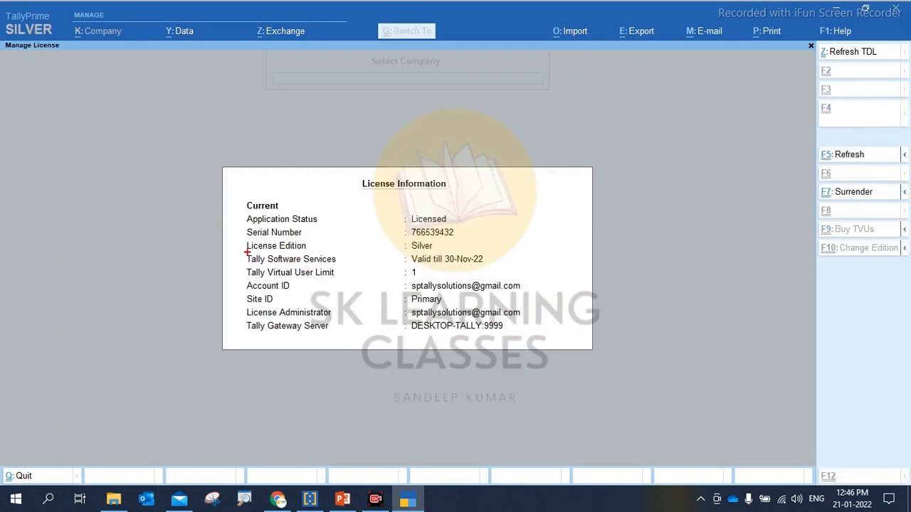
{"action": "left_click_drag", "start_coordinate": [244, 251], "coordinate": [511, 271]}
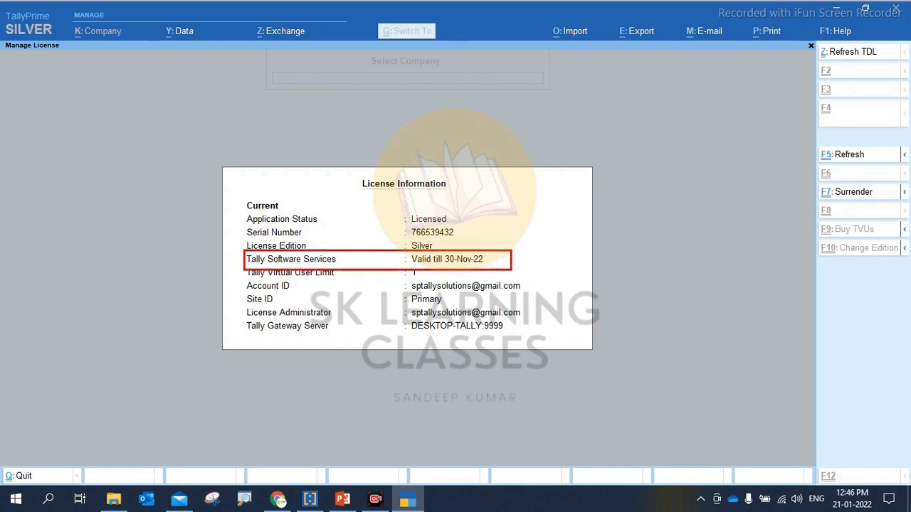
{"action": "key", "text": "Escape"}
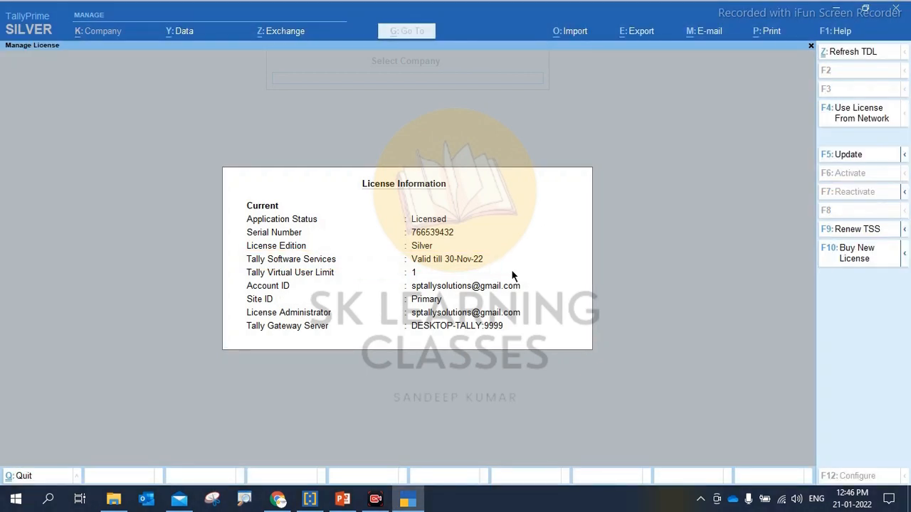
{"action": "key", "text": "Escape"}
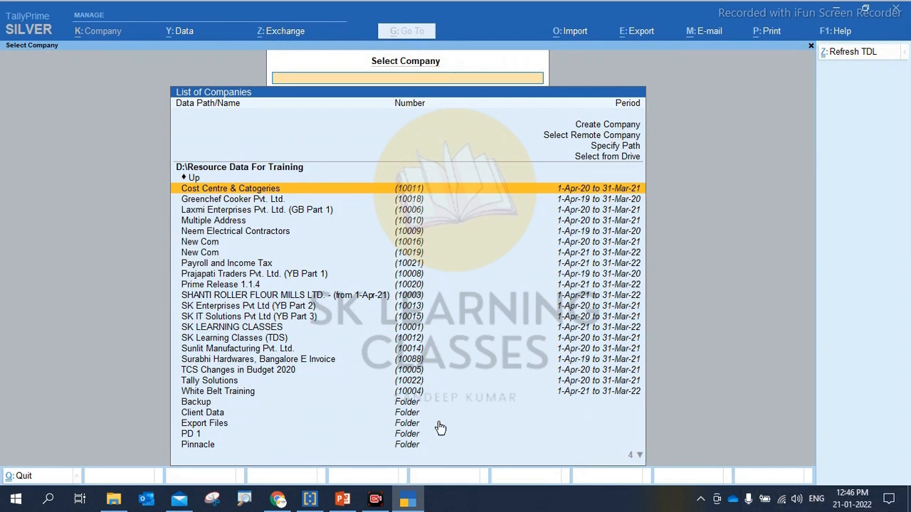
{"action": "key", "text": "ctrl+2"}
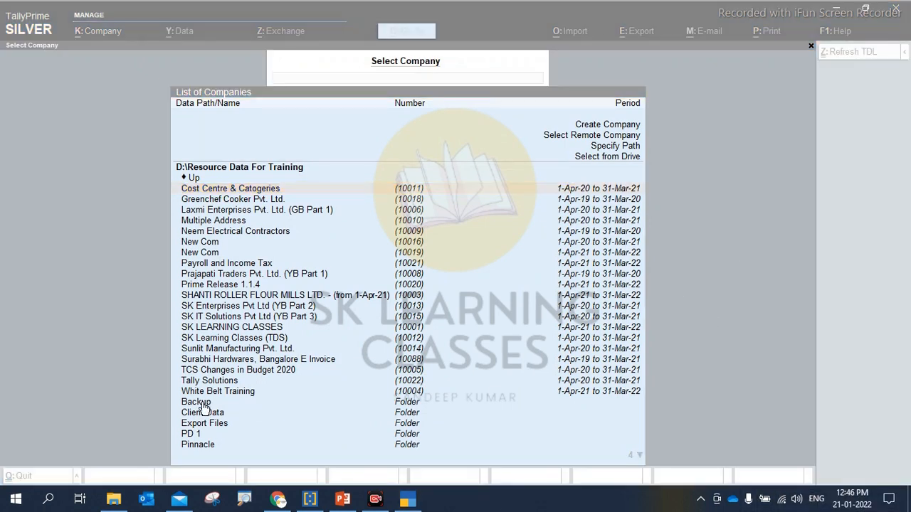
- In File Explorer, open the BRS folder, select HDFC Bank Statement1-imp and show the files as large icons
{"action": "left_click", "coordinate": [113, 498]}
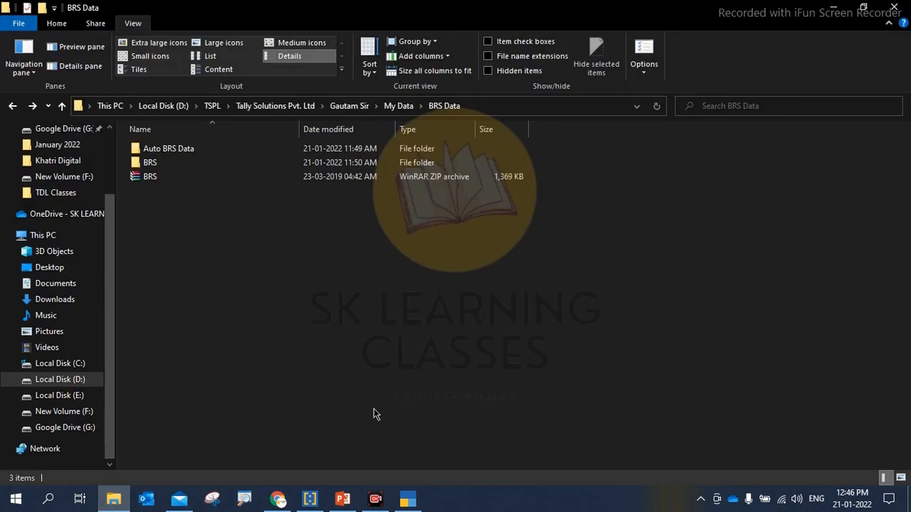
{"action": "left_click", "coordinate": [408, 502]}
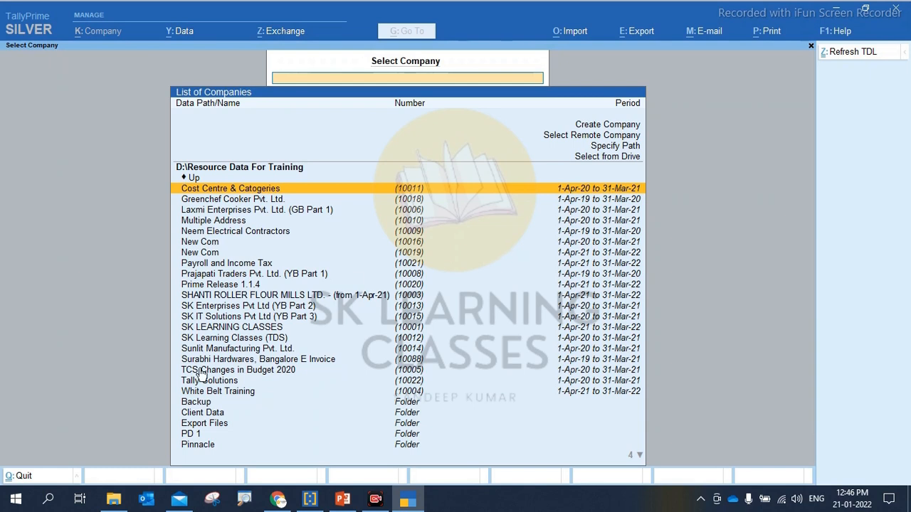
{"action": "left_click", "coordinate": [113, 500]}
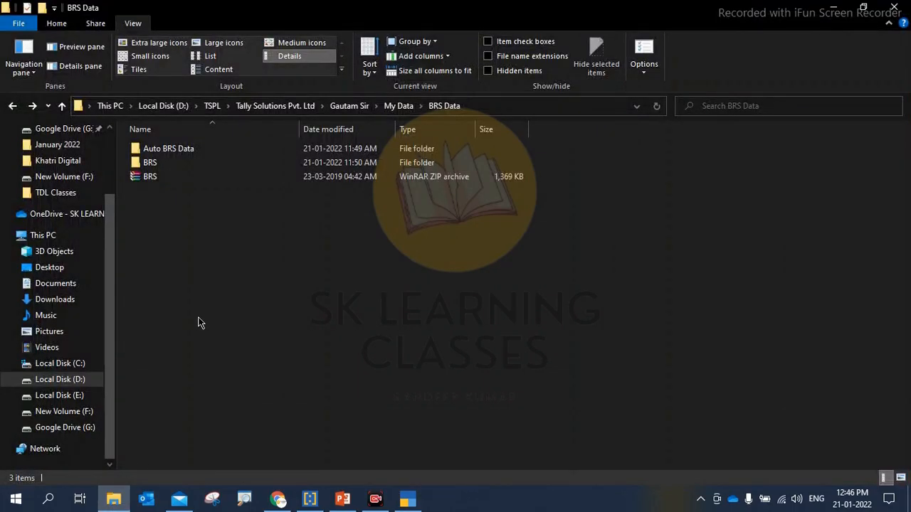
{"action": "double_click", "coordinate": [311, 165]}
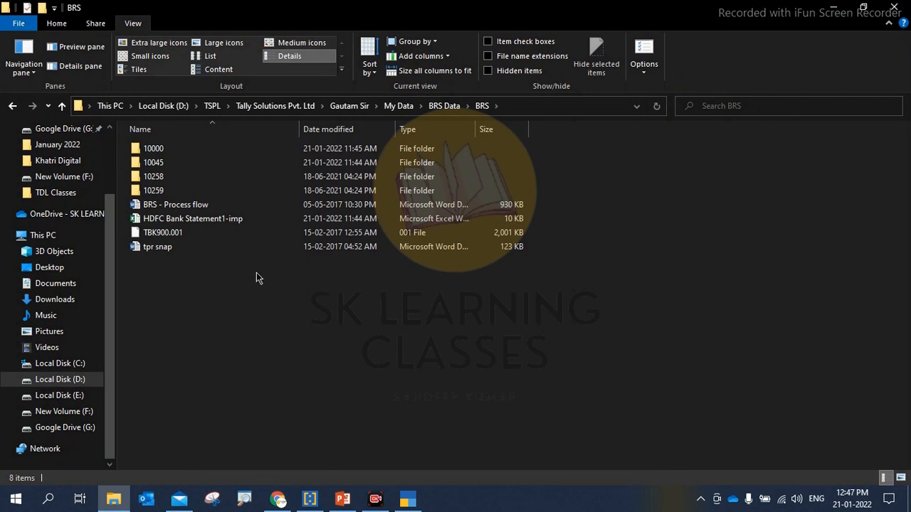
{"action": "left_click", "coordinate": [244, 222]}
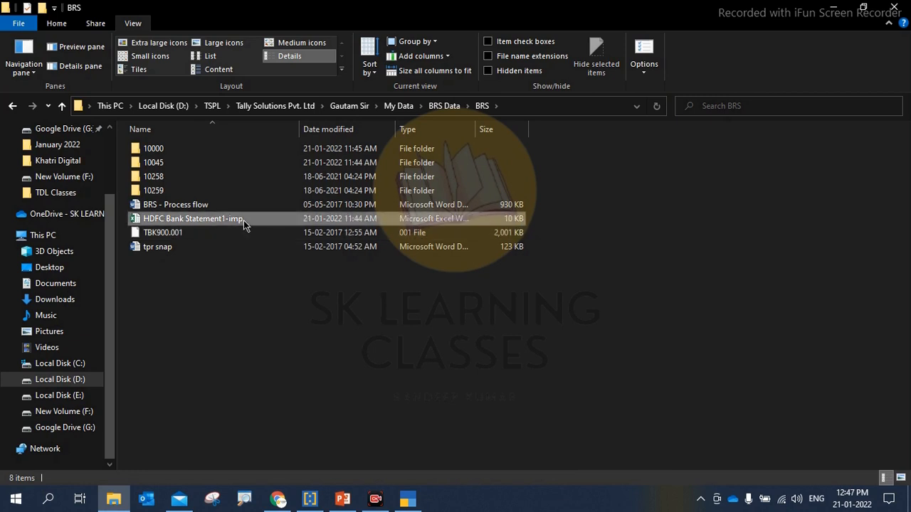
{"action": "left_click", "coordinate": [153, 43]}
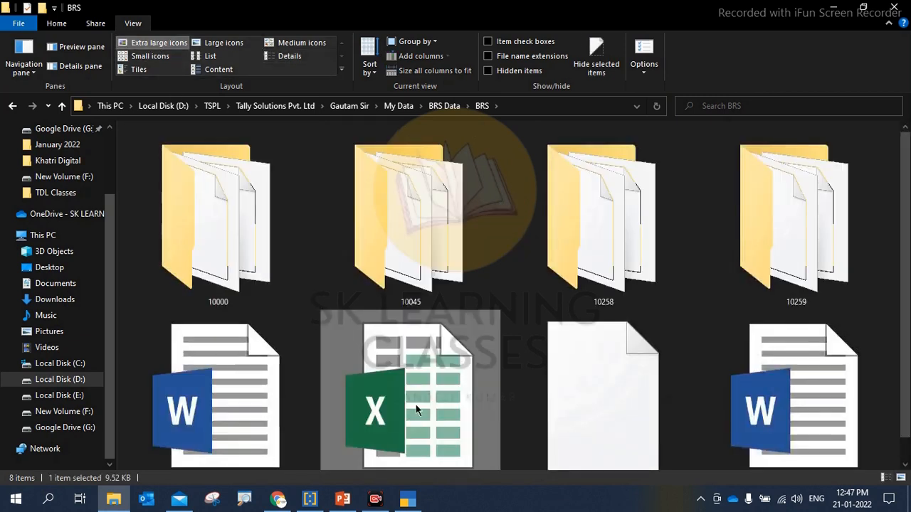
{"action": "scroll", "coordinate": [908, 251], "scroll_direction": "down", "scroll_amount": 1}
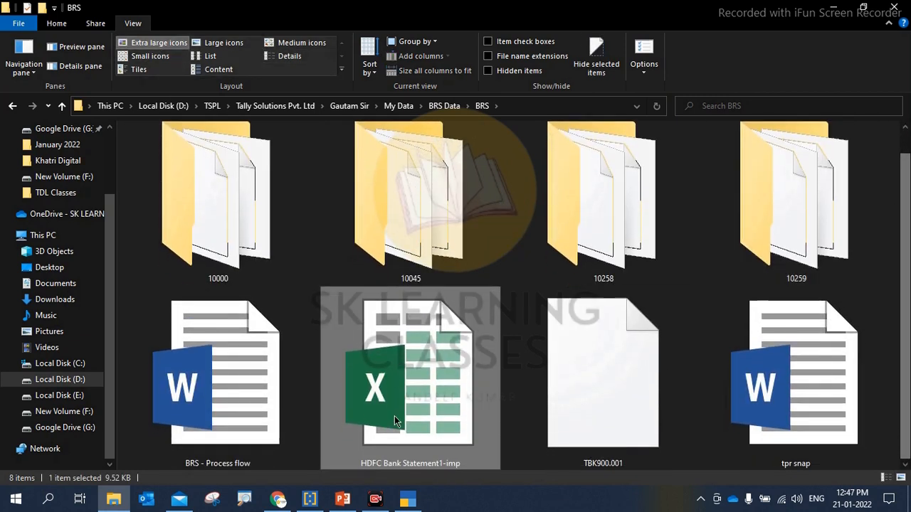
{"action": "left_click", "coordinate": [226, 43]}
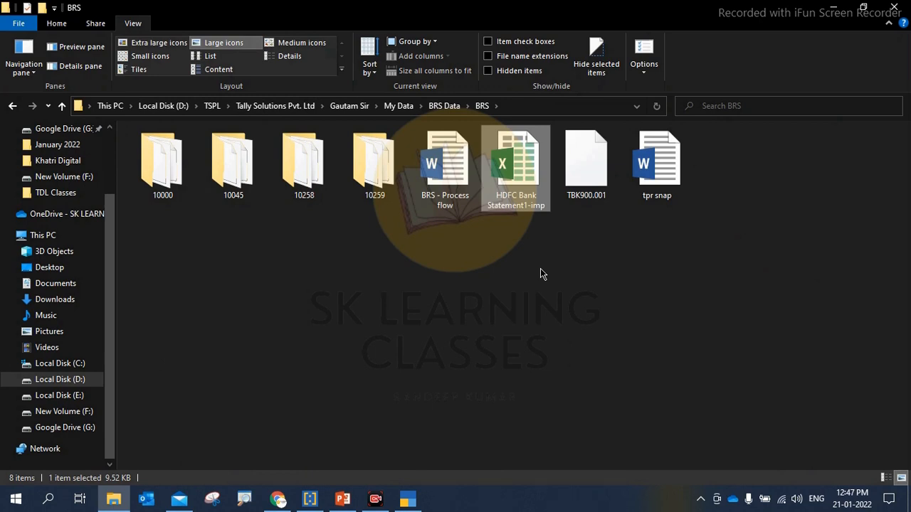
{"action": "left_click", "coordinate": [408, 499]}
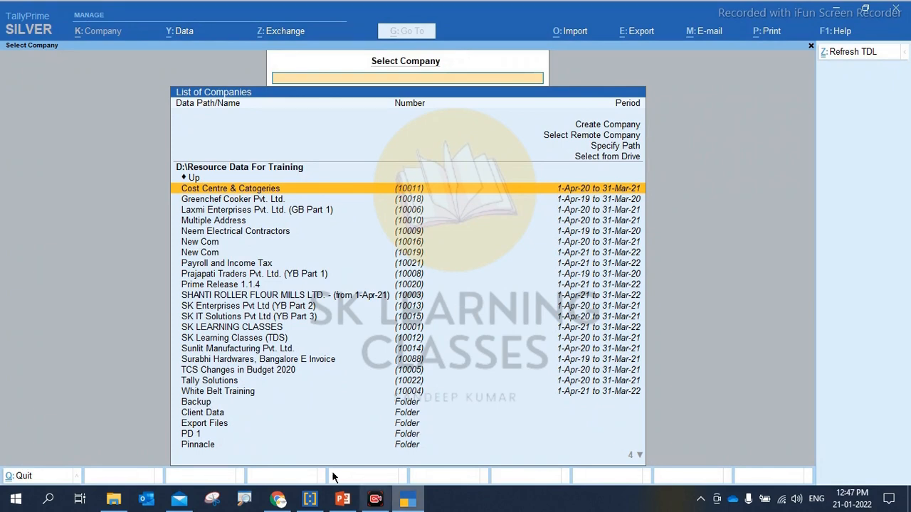
{"action": "left_click", "coordinate": [113, 500]}
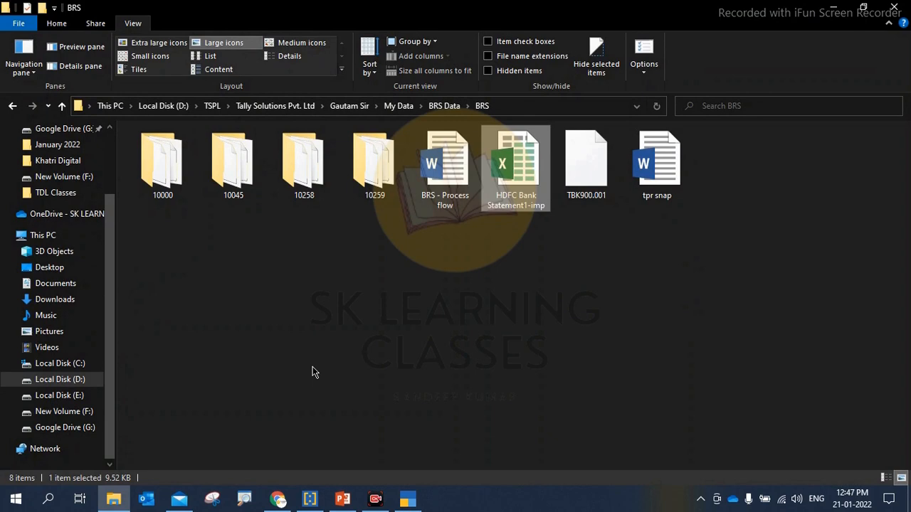
{"action": "left_click", "coordinate": [409, 501]}
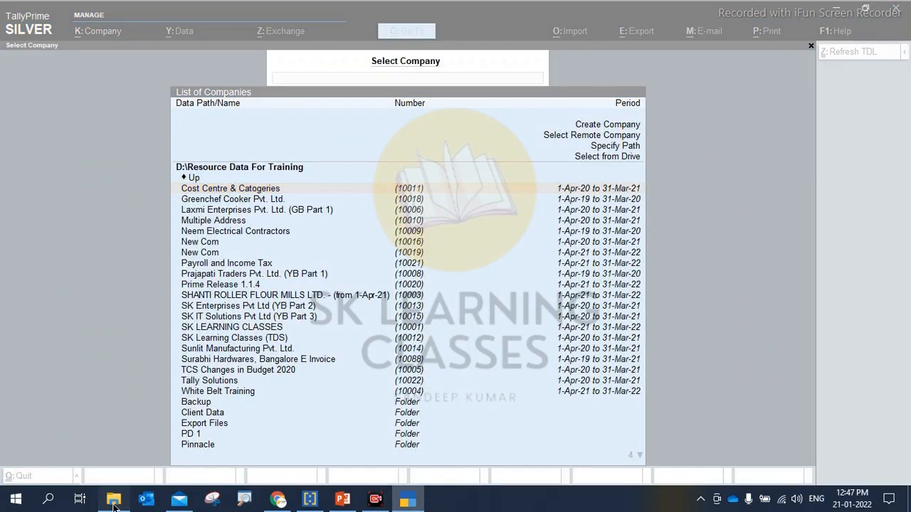
{"action": "left_click", "coordinate": [114, 502]}
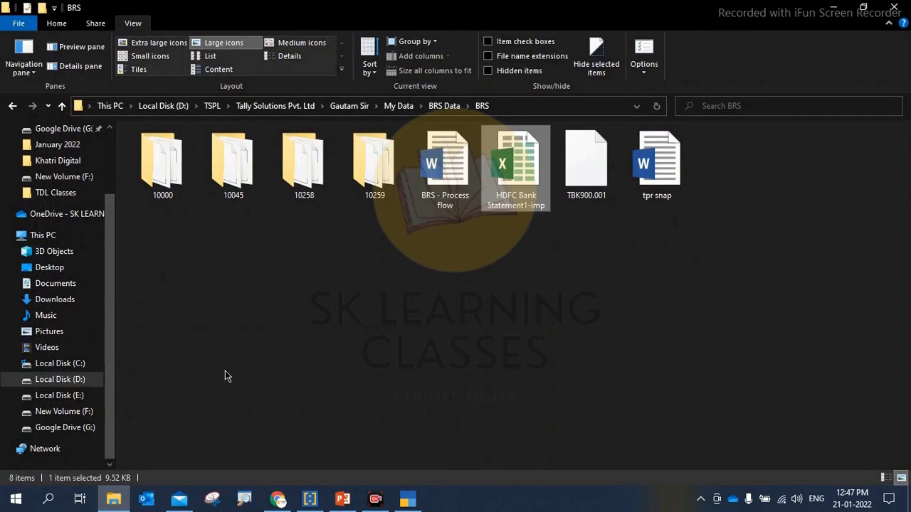
- Copy the BRS folder's path and specify it as the company folder path in TallyPrime
{"action": "left_click", "coordinate": [543, 106]}
{"action": "key", "text": "ctrl+c"}
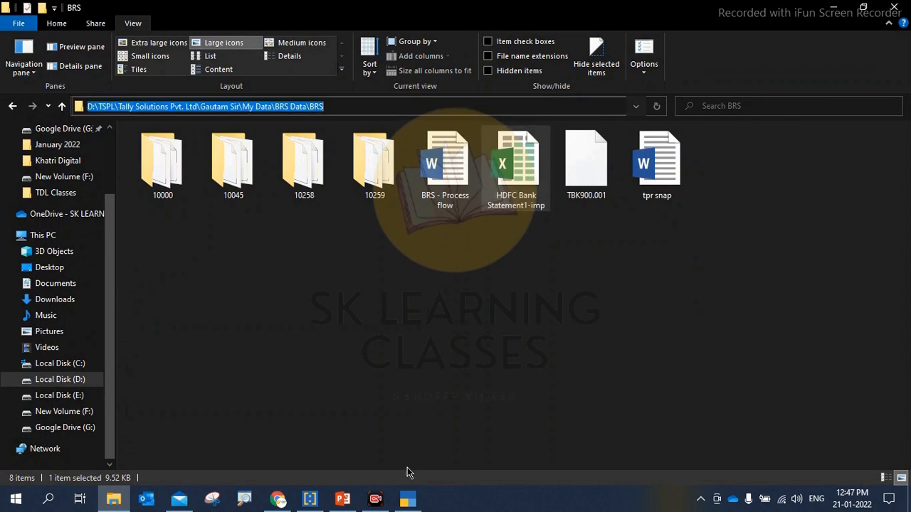
{"action": "left_click", "coordinate": [408, 500]}
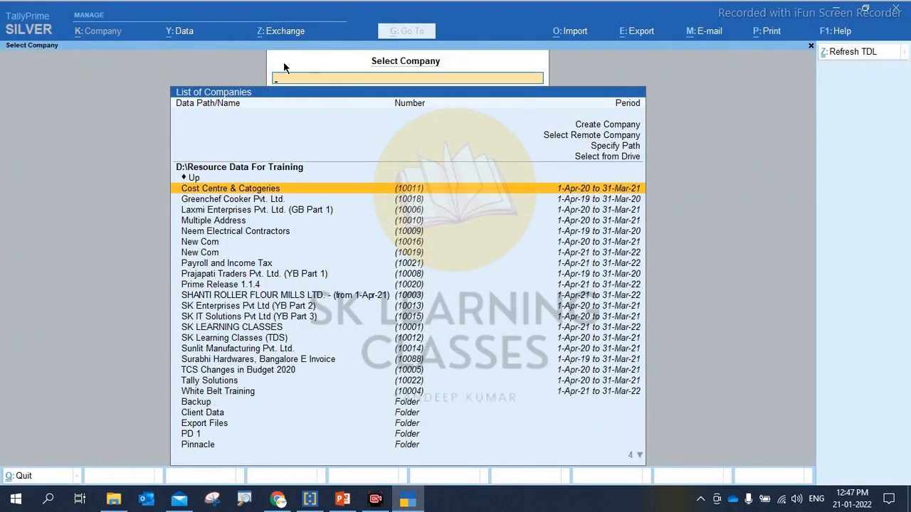
{"action": "key", "text": "Up"}
{"action": "key", "text": "Up"}
{"action": "key", "text": "Up"}
{"action": "key", "text": "Return"}
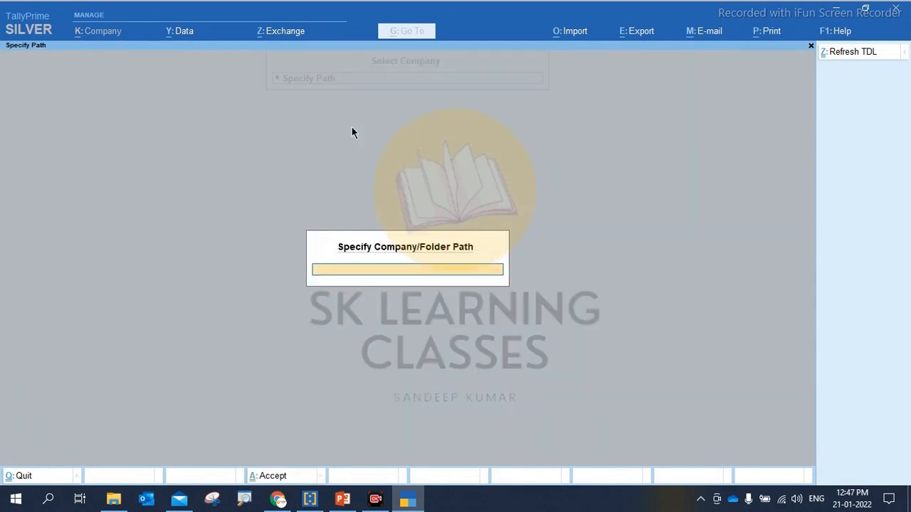
{"action": "key", "text": "ctrl+v"}
{"action": "key", "text": "Return"}
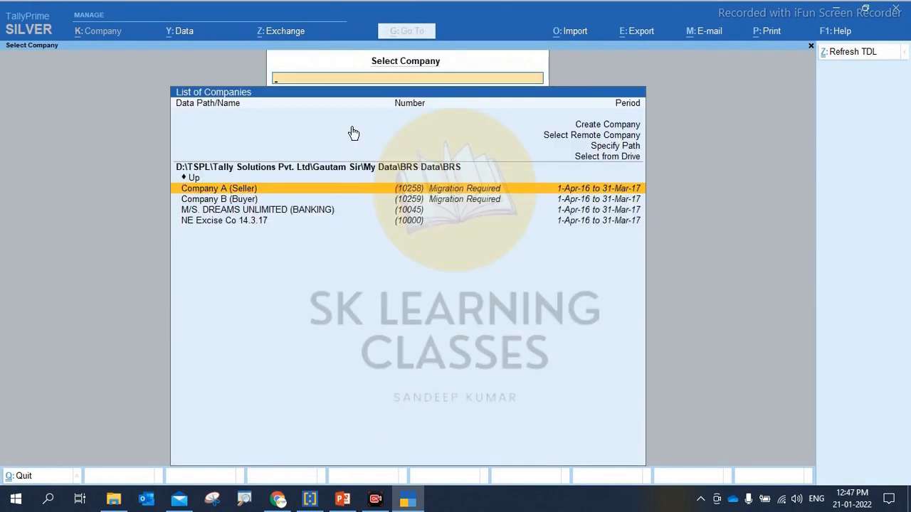
- Load the company M/S. DREAMS UNLIMITED (BANKING) from the list of companies
{"action": "key", "text": "Down"}
{"action": "key", "text": "Down"}
{"action": "key", "text": "Up"}
{"action": "key", "text": "Down"}
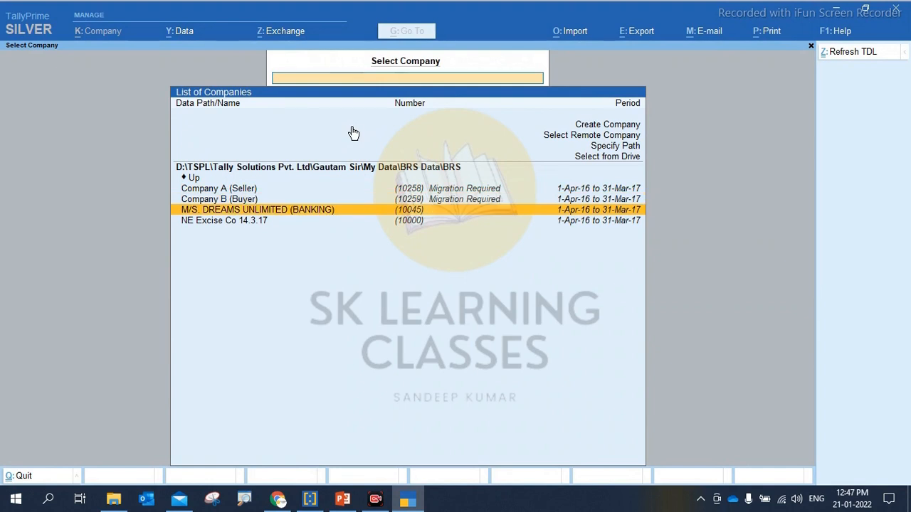
{"action": "key", "text": "Return"}
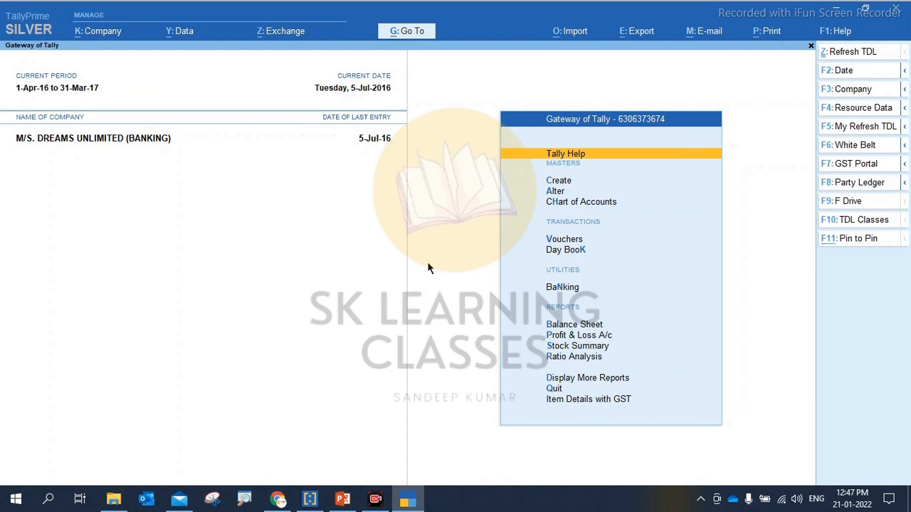
- Open the Banking utilities from the Gateway of Tally
{"action": "key", "text": "Down"}
{"action": "key", "text": "Down"}
{"action": "key", "text": "Down"}
{"action": "key", "text": "Down"}
{"action": "key", "text": "Down"}
{"action": "key", "text": "Down"}
{"action": "key", "text": "Down"}
{"action": "key", "text": "Up"}
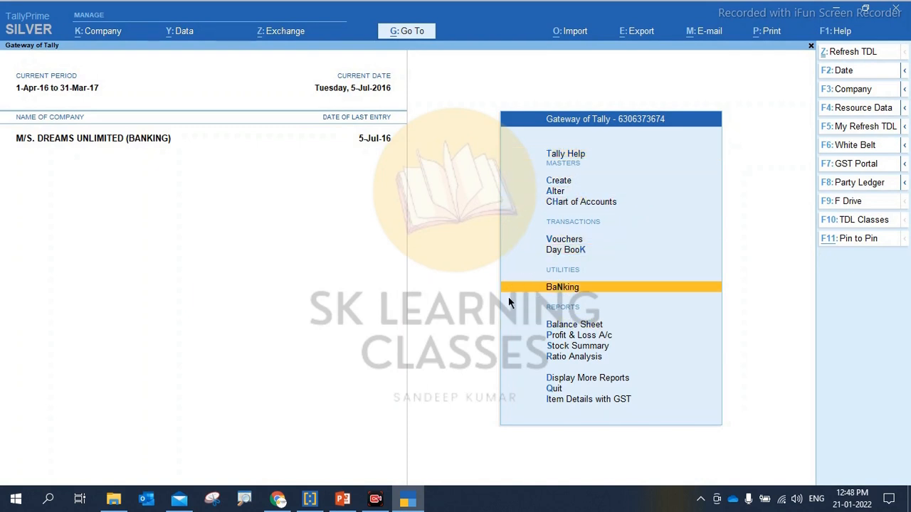
{"action": "key", "text": "Return"}
- Open the Bank Reconciliation for the HDFC BANK LTD ledger
{"action": "key", "text": "Down"}
{"action": "key", "text": "Down"}
{"action": "key", "text": "Down"}
{"action": "key", "text": "Down"}
{"action": "key", "text": "Down"}
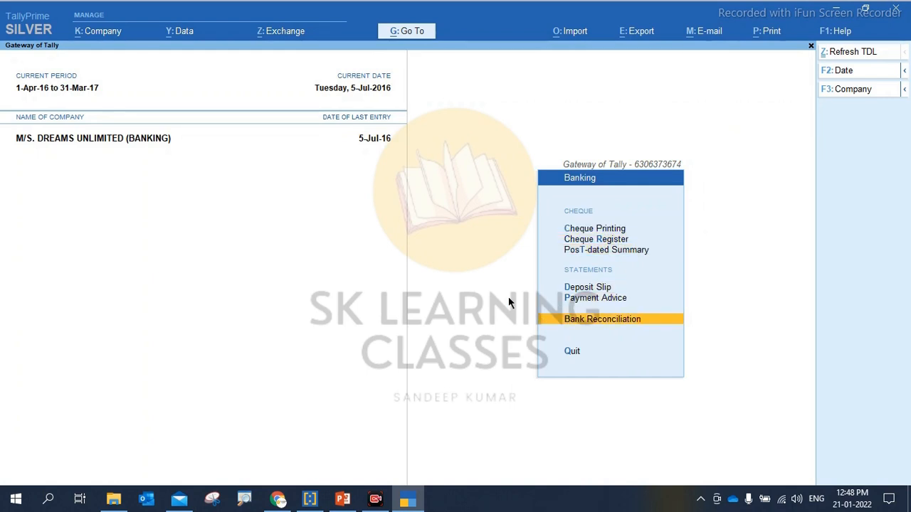
{"action": "key", "text": "Return"}
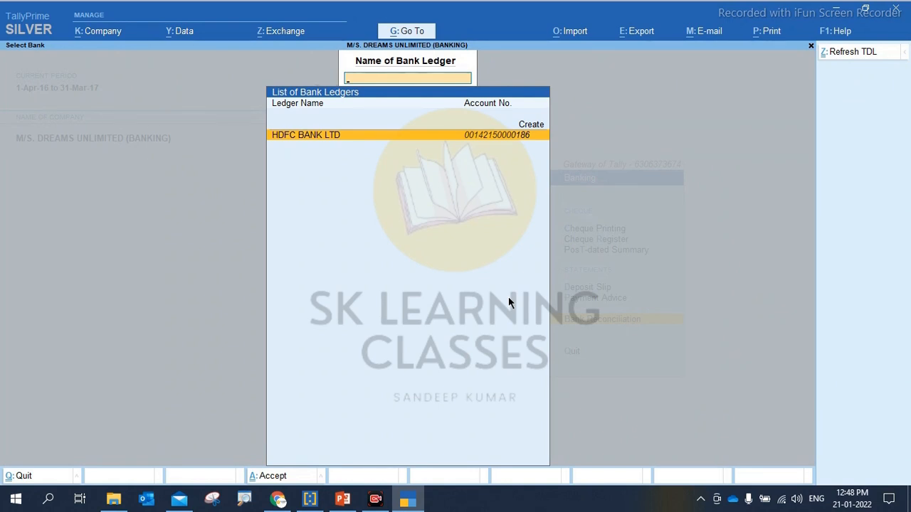
{"action": "key", "text": "Return"}
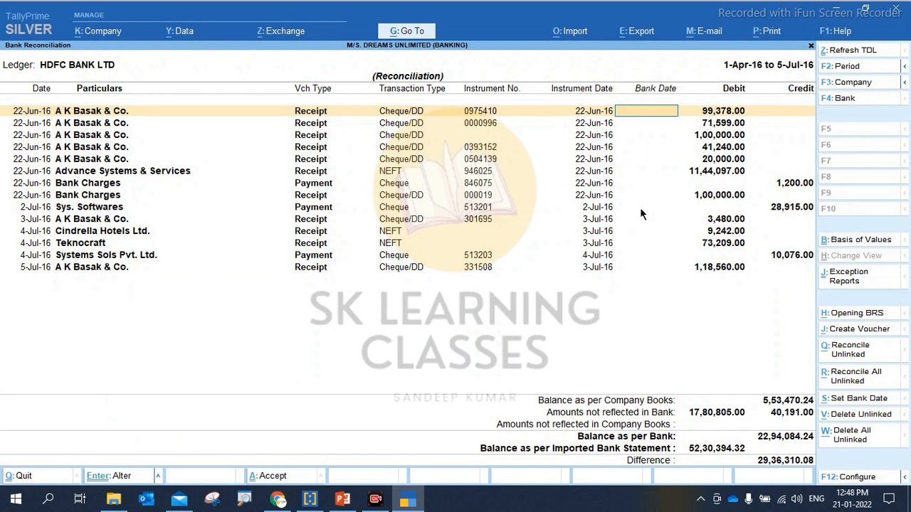
- Examine the instrument dates and voucher types of the unreconciled HDFC BANK LTD entries, marking both columns
{"action": "key", "text": "ctrl"}
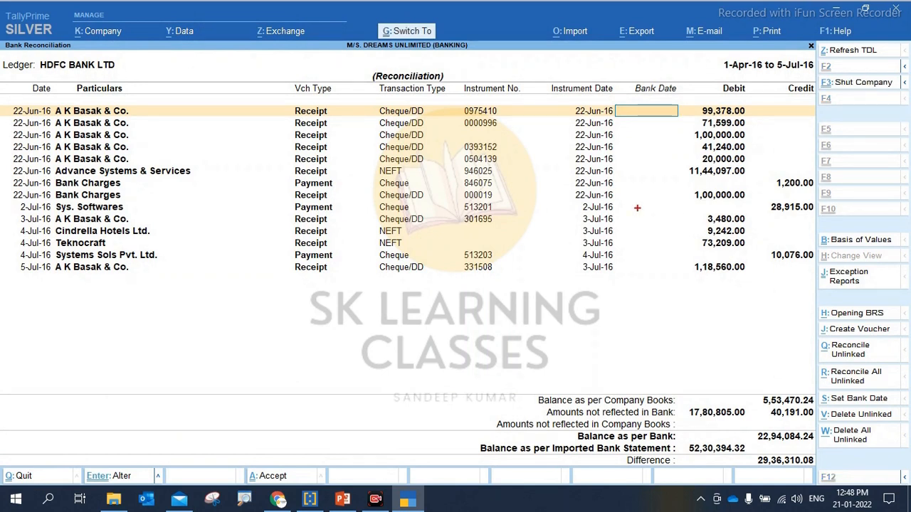
{"action": "mouse_move", "coordinate": [542, 93]}
{"action": "left_mouse_down"}
{"action": "mouse_move", "coordinate": [623, 129]}
{"action": "mouse_move", "coordinate": [622, 288]}
{"action": "left_mouse_up"}
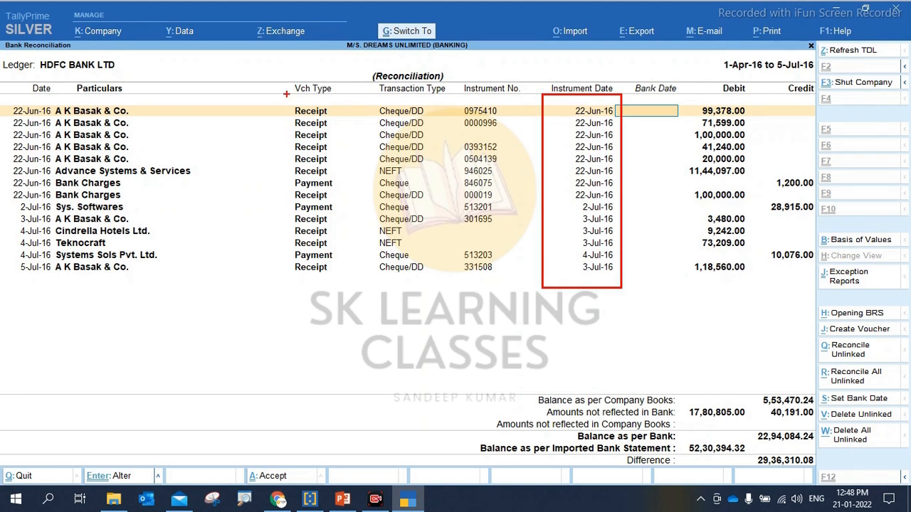
{"action": "mouse_move", "coordinate": [286, 94]}
{"action": "left_mouse_down"}
{"action": "mouse_move", "coordinate": [332, 175]}
{"action": "mouse_move", "coordinate": [342, 288]}
{"action": "left_mouse_up"}
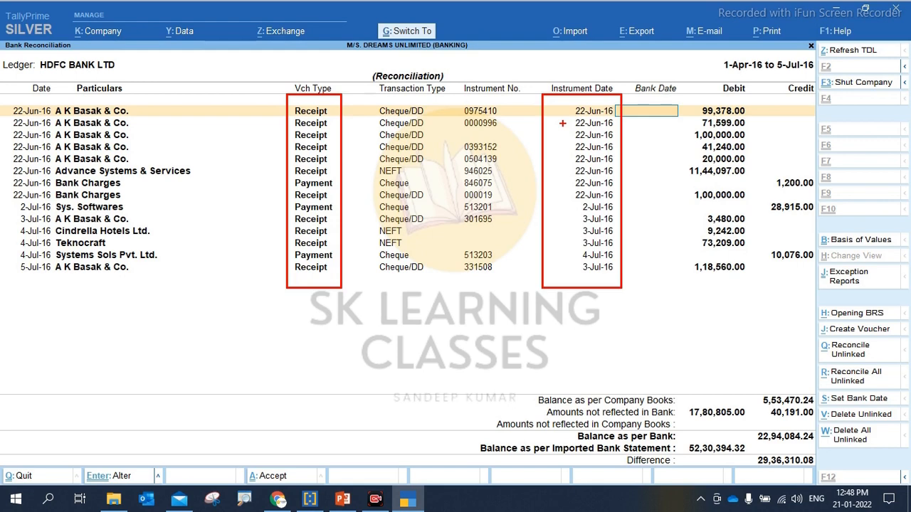
- Enter the bank dates 25-Jun-16 and 24-Jun-16 for the first two A K Basak & Co. receipts
{"action": "key", "text": "Escape"}
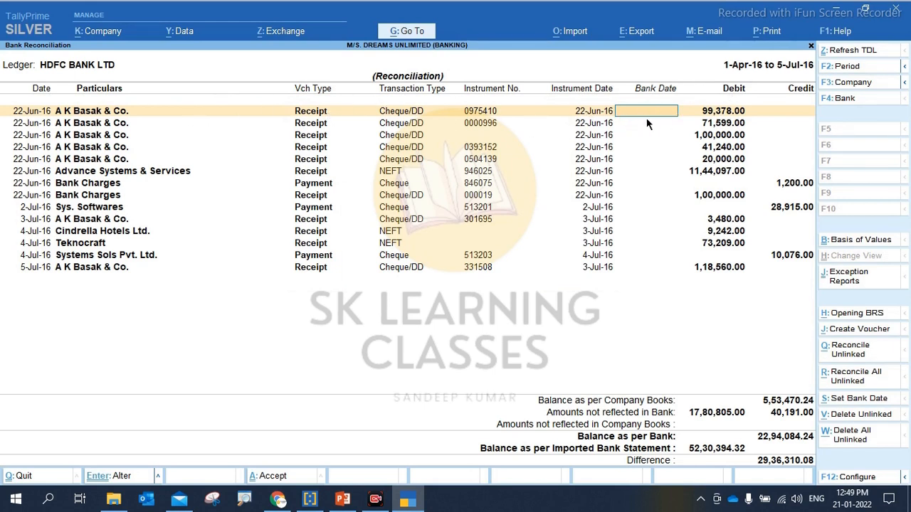
{"action": "type", "text": "5"}
{"action": "key", "text": "Return"}
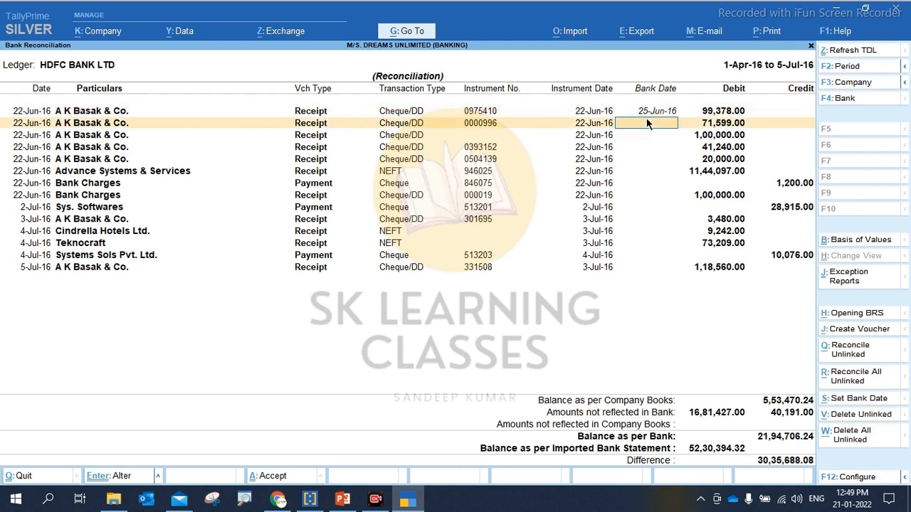
{"action": "key", "text": "Up"}
{"action": "key", "text": "BackSpace"}
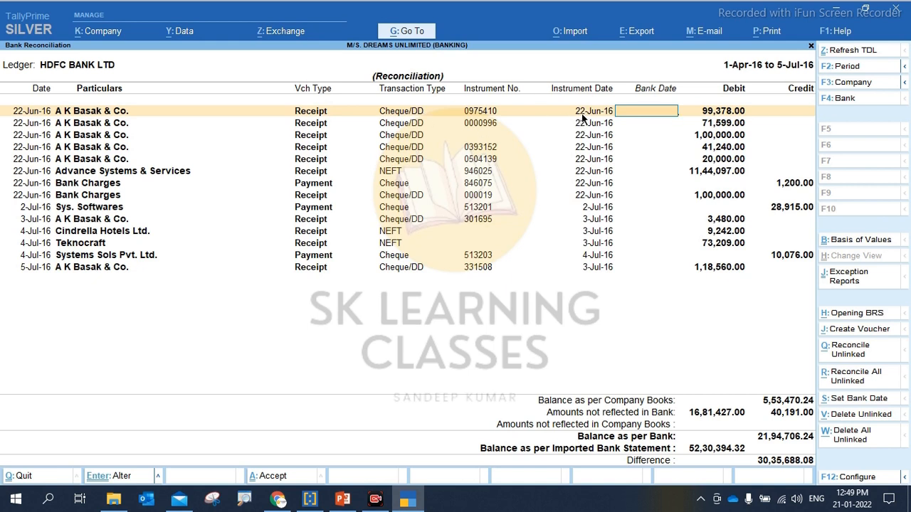
{"action": "type", "text": "25"}
{"action": "type", "text": "-6"}
{"action": "key", "text": "Return"}
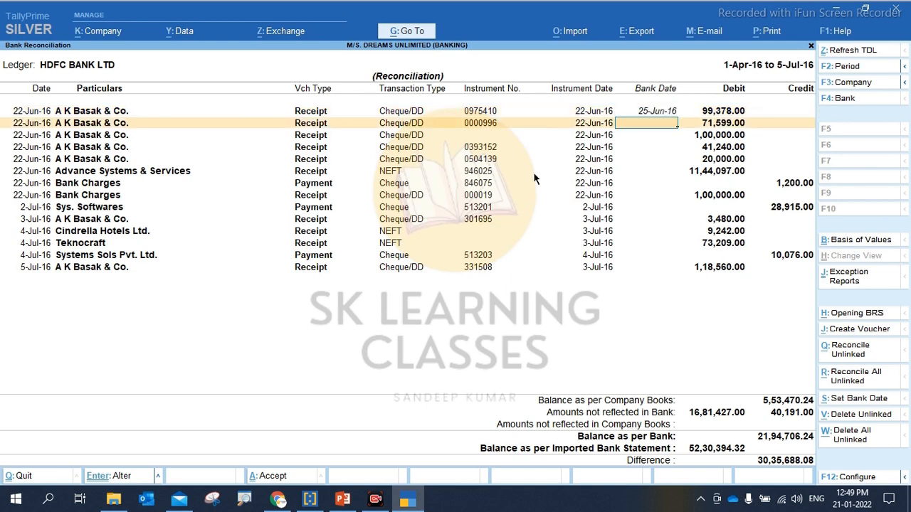
{"action": "type", "text": "24jun"}
{"action": "key", "text": "Return"}
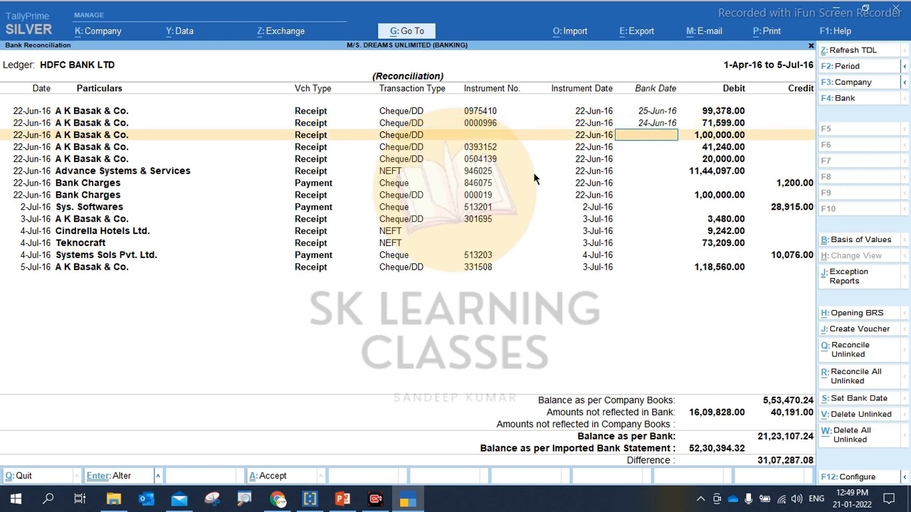
- Enter the bank date 5-Jul-16 for the Sys. Softwares cheque payment
{"action": "key", "text": "Down"}
{"action": "key", "text": "Down"}
{"action": "key", "text": "Down"}
{"action": "key", "text": "Down"}
{"action": "key", "text": "Down"}
{"action": "key", "text": "Down"}
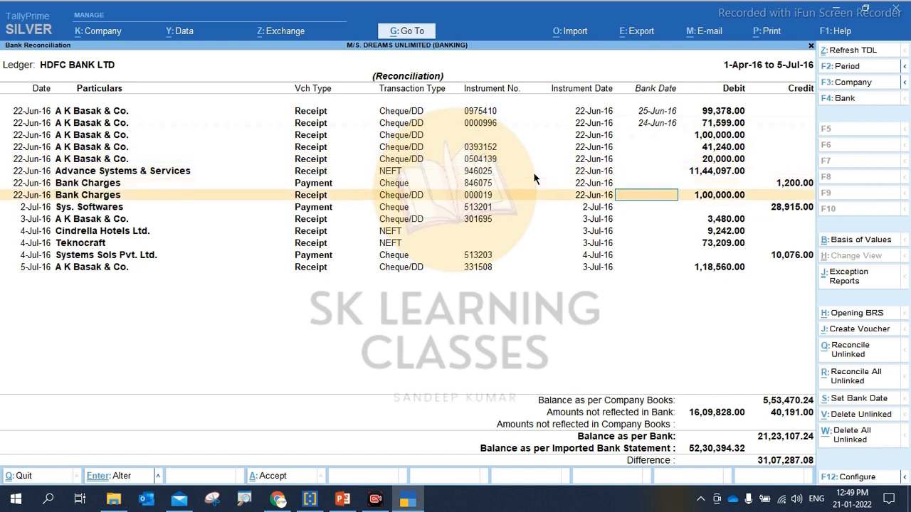
{"action": "type", "text": "5ju"}
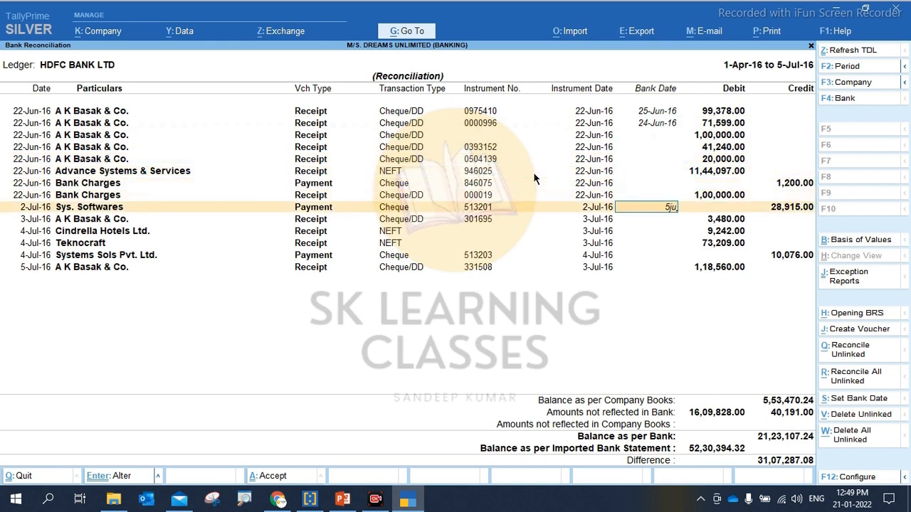
{"action": "type", "text": "ly"}
{"action": "key", "text": "Return"}
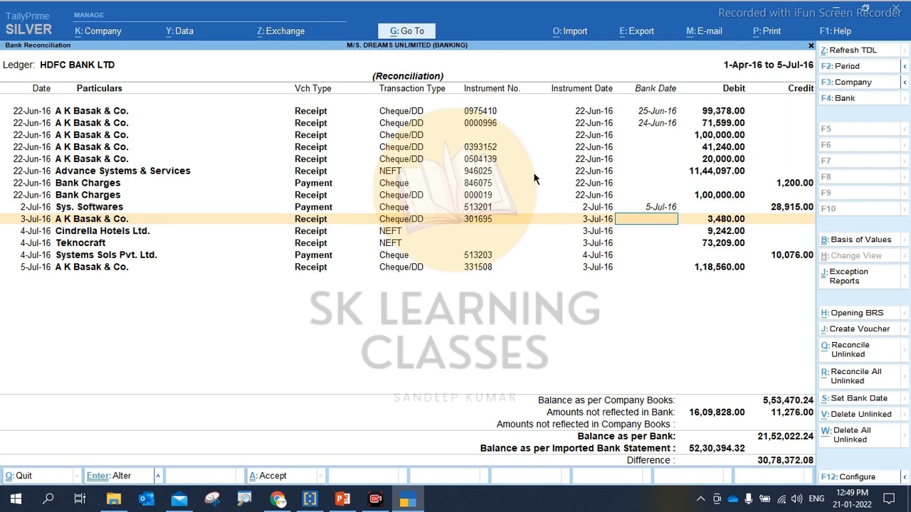
- Leave the HDFC BANK LTD reconciliation without saving the bank dates and return to the Gateway of Tally
{"action": "key", "text": "ctrl"}
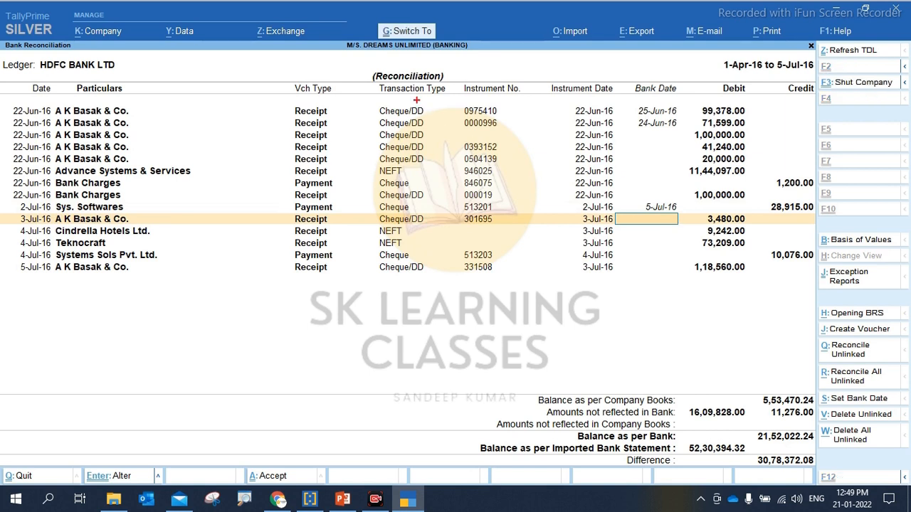
{"action": "mouse_move", "coordinate": [221, 78]}
{"action": "left_mouse_down"}
{"action": "mouse_move", "coordinate": [586, 292]}
{"action": "mouse_move", "coordinate": [812, 336]}
{"action": "mouse_move", "coordinate": [814, 361]}
{"action": "left_mouse_up"}
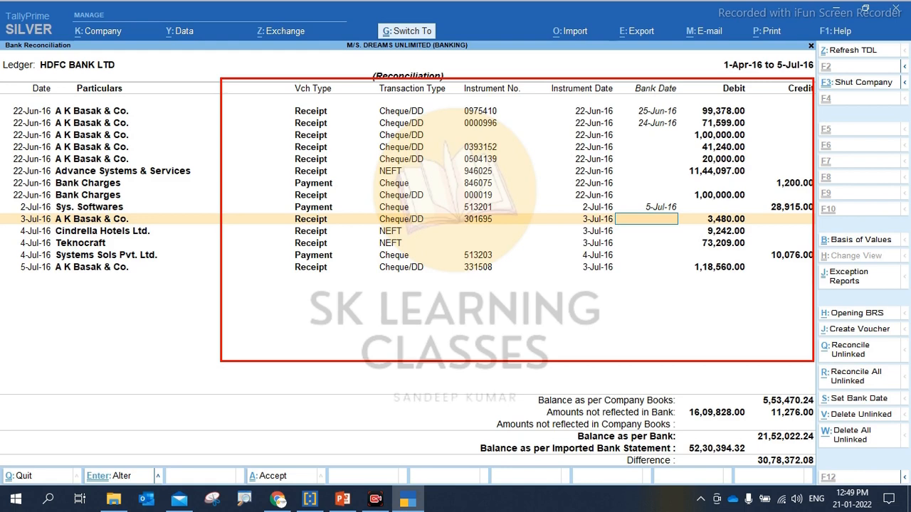
{"action": "key", "text": "Escape"}
{"action": "key", "text": "Escape"}
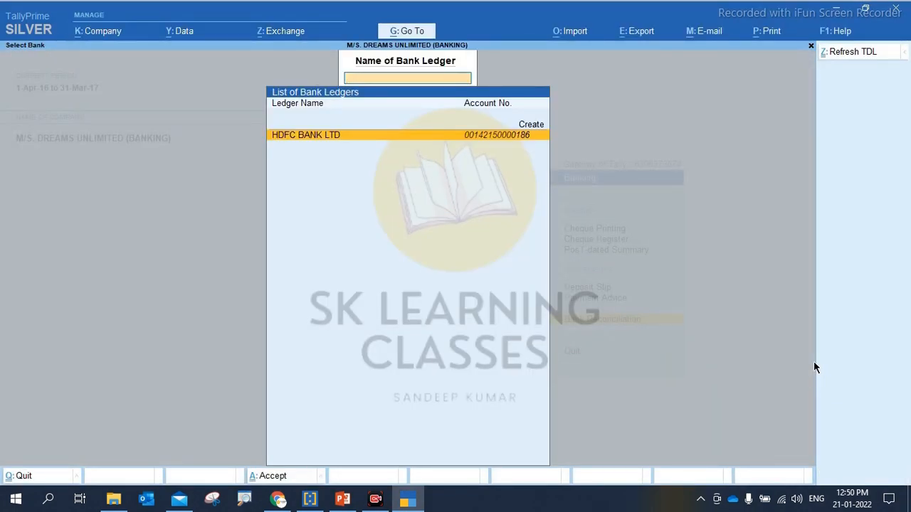
{"action": "key", "text": "Escape"}
{"action": "key", "text": "Escape"}
{"action": "key", "text": "Escape"}
{"action": "key", "text": "Escape"}
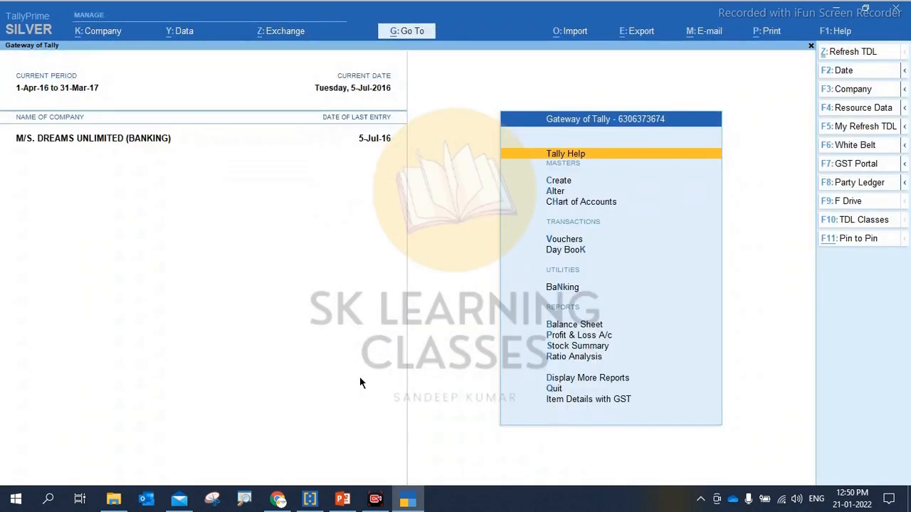
- Open HDFC Bank Statement1-imp in Excel from the BRS folder, examine its transactions and statement summary, and close it
{"action": "left_click", "coordinate": [114, 499]}
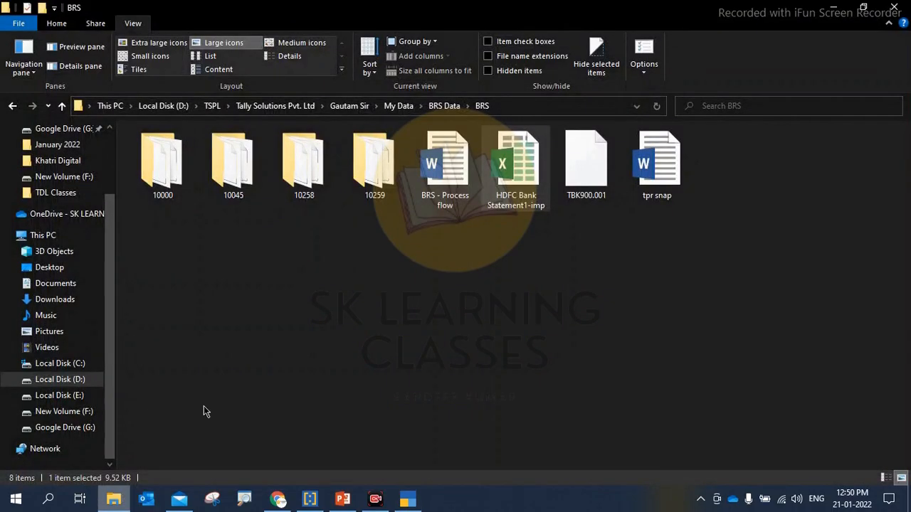
{"action": "double_click", "coordinate": [521, 164]}
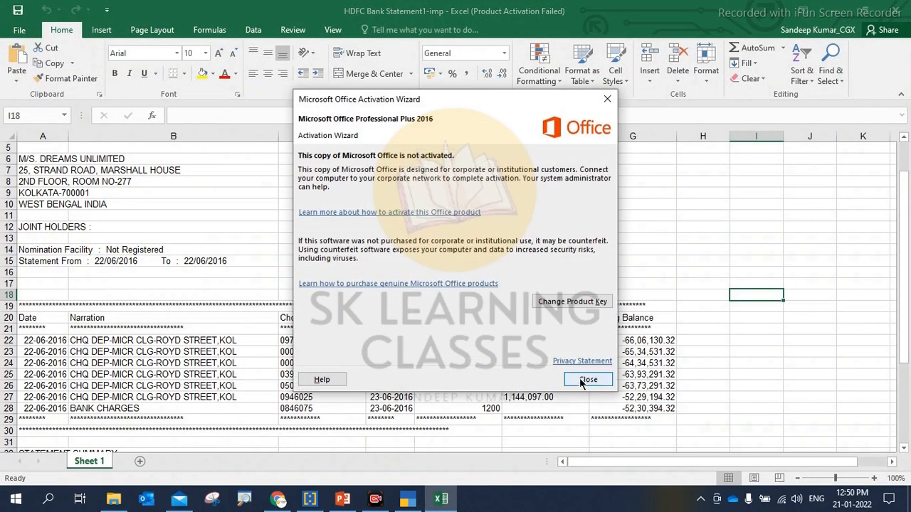
{"action": "left_click", "coordinate": [586, 380]}
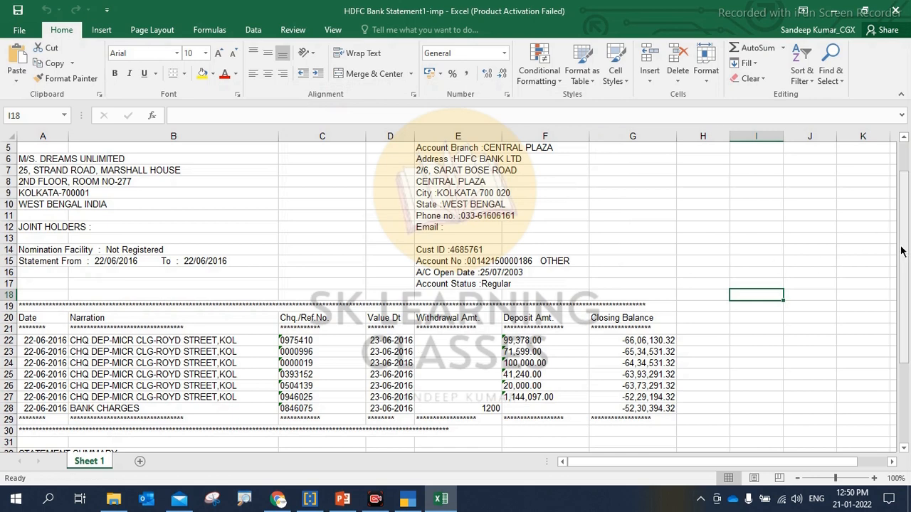
{"action": "mouse_move", "coordinate": [901, 250]}
{"action": "left_mouse_down"}
{"action": "mouse_move", "coordinate": [903, 206]}
{"action": "mouse_move", "coordinate": [908, 292]}
{"action": "mouse_move", "coordinate": [902, 202]}
{"action": "mouse_move", "coordinate": [907, 264]}
{"action": "left_mouse_up"}
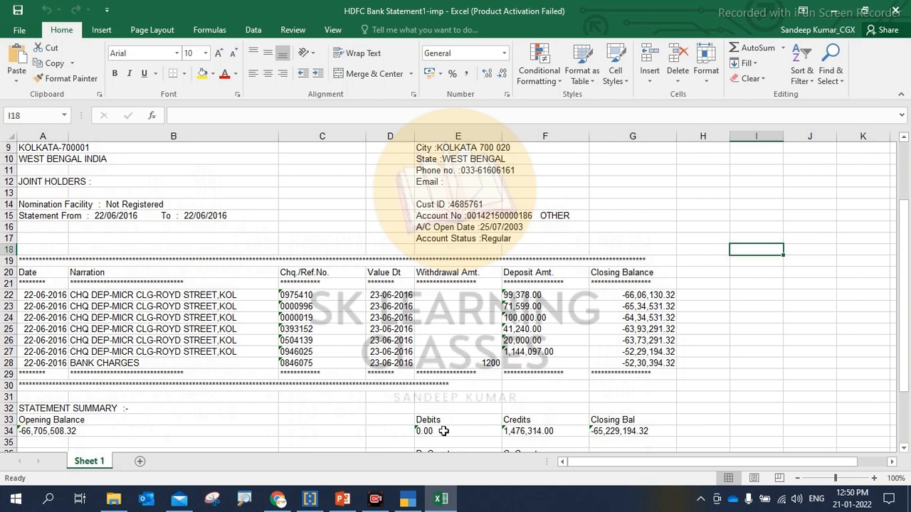
{"action": "left_click_drag", "start_coordinate": [902, 225], "coordinate": [902, 167]}
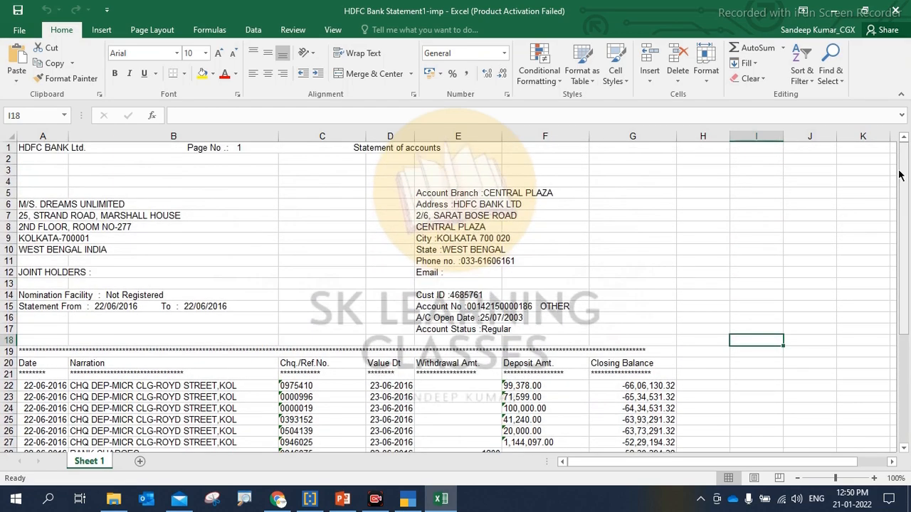
{"action": "left_click", "coordinate": [896, 13]}
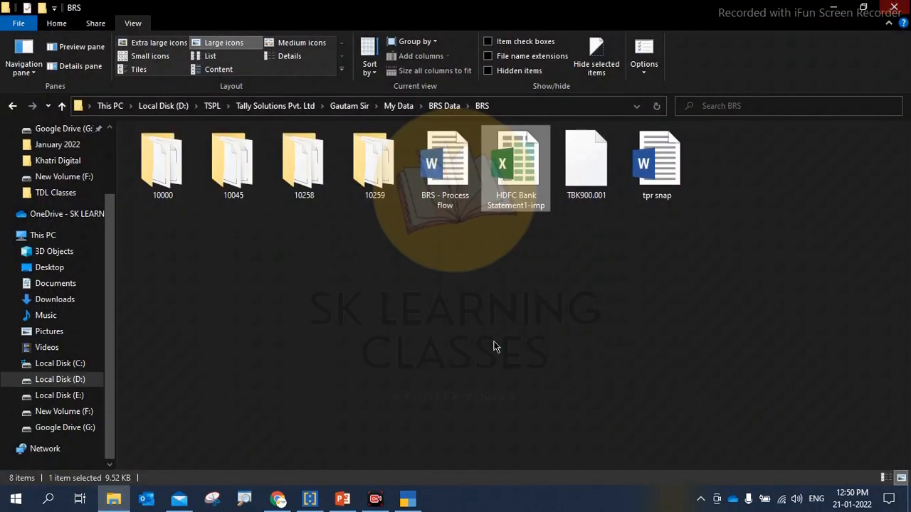
- Switch back to TallyPrime and open the HDFC BANK LTD ledger for alteration
{"action": "left_click", "coordinate": [407, 499]}
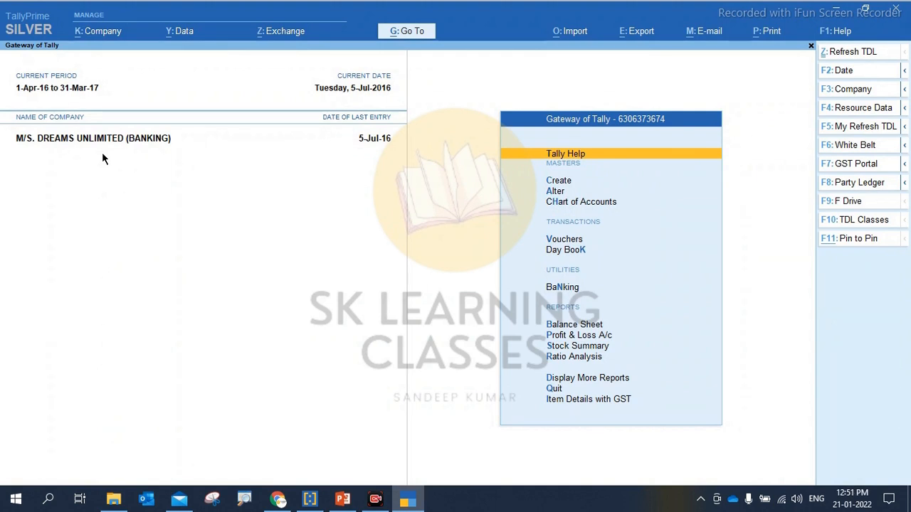
{"action": "key", "text": "Down"}
{"action": "key", "text": "Down"}
{"action": "key", "text": "Down"}
{"action": "key", "text": "Up"}
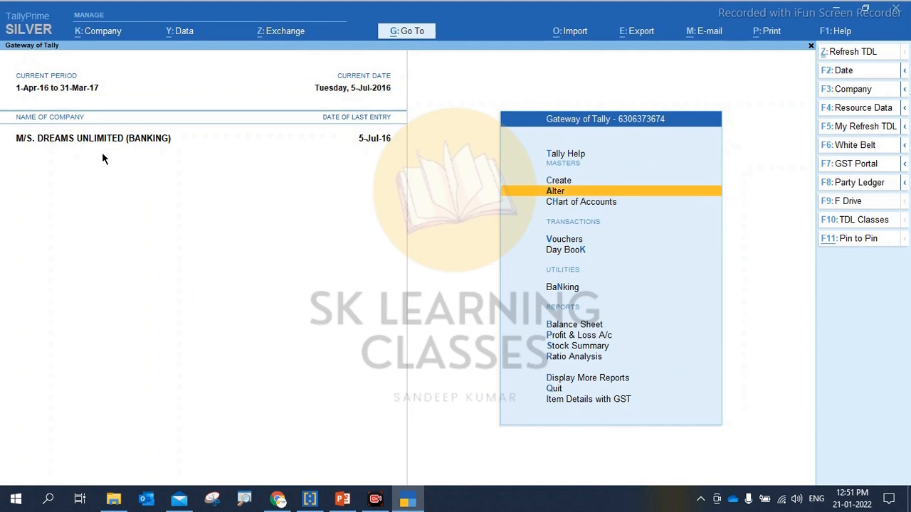
{"action": "key", "text": "Return"}
{"action": "key", "text": "Down"}
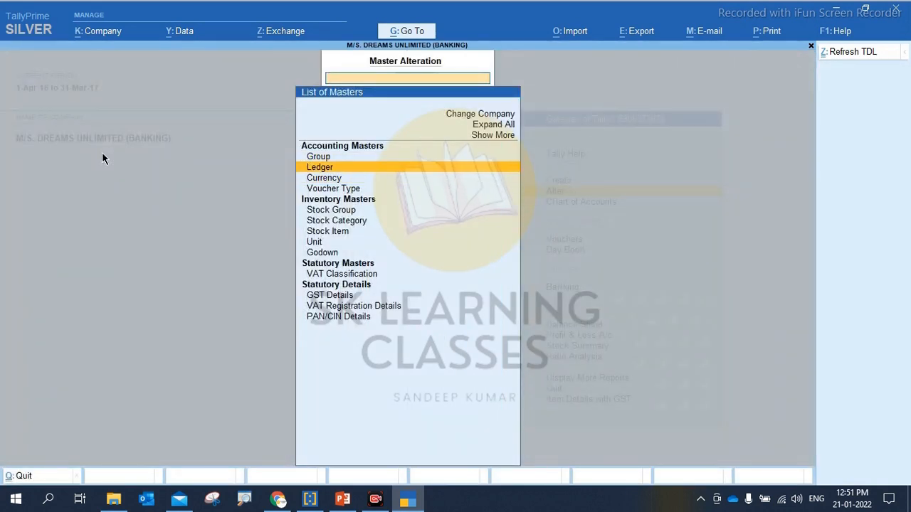
{"action": "key", "text": "Return"}
{"action": "type", "text": "Ban"}
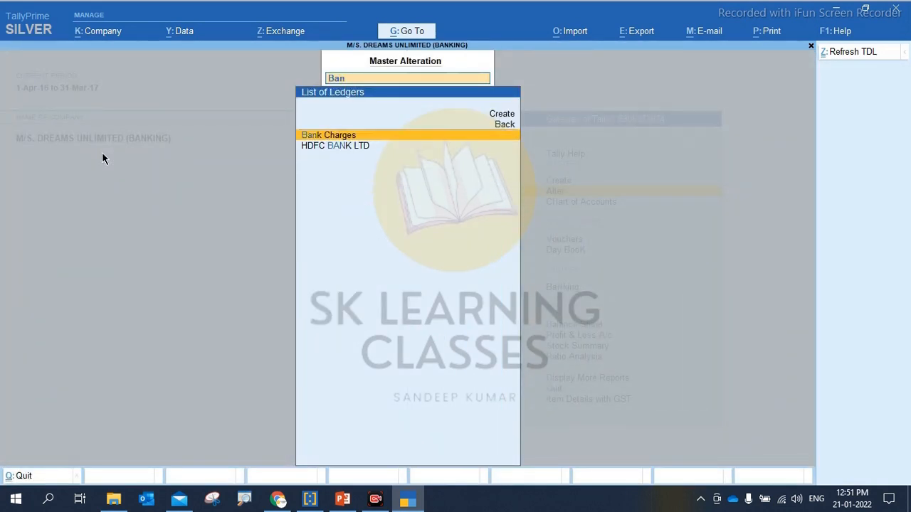
{"action": "key", "text": "Down"}
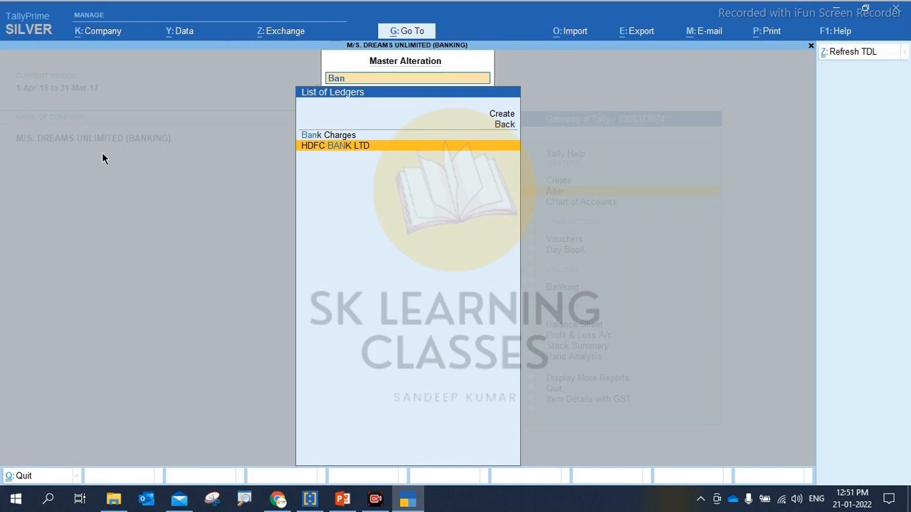
{"action": "key", "text": "Return"}
- Go through the ledger's bank details to the Enable Auto Reconciliation setting and mark the auto reconciliation options
{"action": "key", "text": "Return"}
{"action": "key", "text": "Return"}
{"action": "key", "text": "Return"}
{"action": "key", "text": "Return"}
{"action": "key", "text": "Return"}
{"action": "key", "text": "Return"}
{"action": "key", "text": "Return"}
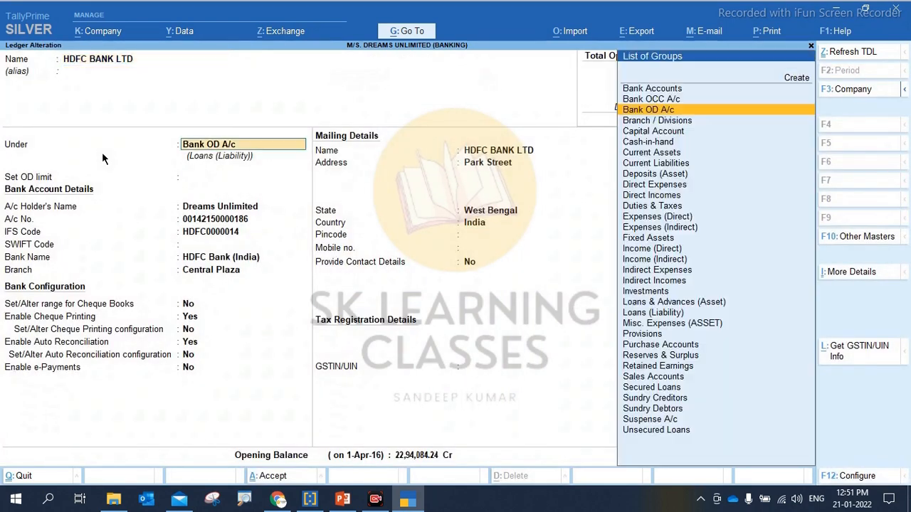
{"action": "key", "text": "Up"}
{"action": "key", "text": "Up"}
{"action": "key", "text": "Up"}
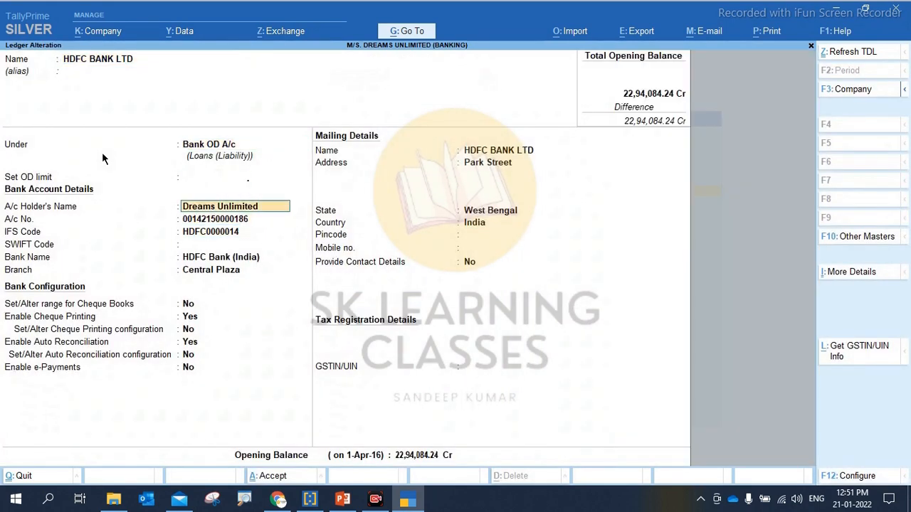
{"action": "key", "text": "Return"}
{"action": "key", "text": "Return"}
{"action": "key", "text": "Return"}
{"action": "key", "text": "Return"}
{"action": "key", "text": "Return"}
{"action": "key", "text": "Return"}
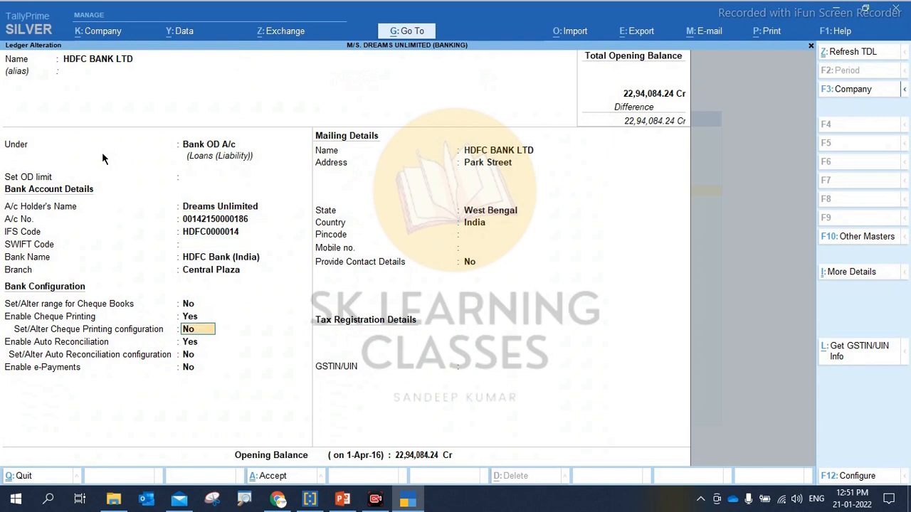
{"action": "key", "text": "Return"}
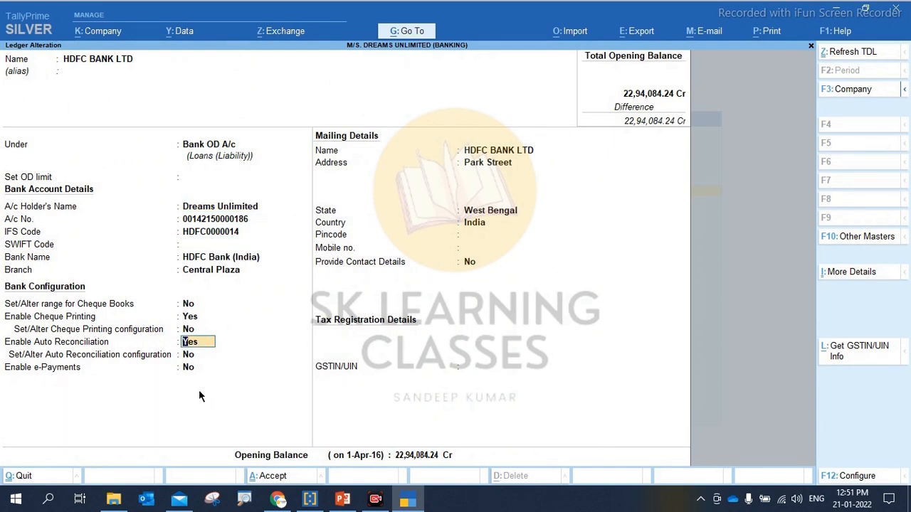
{"action": "key", "text": "ctrl"}
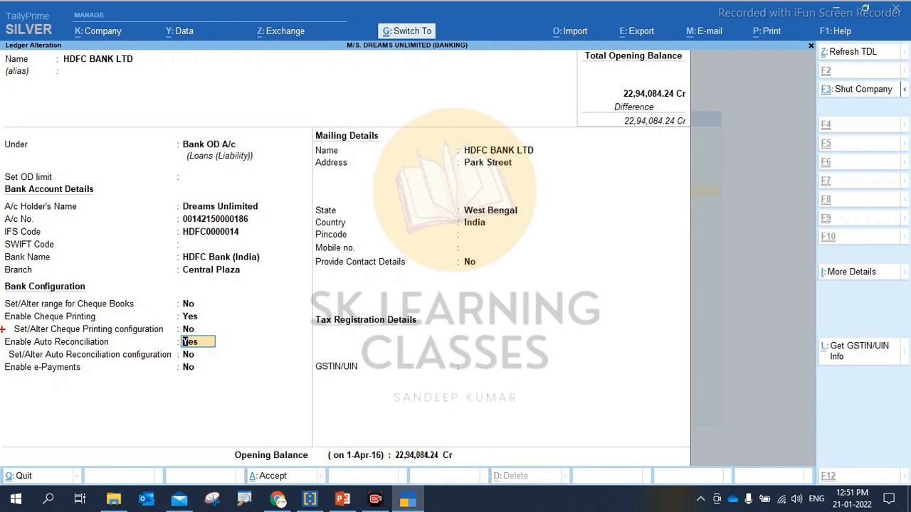
{"action": "mouse_move", "coordinate": [2, 331]}
{"action": "left_mouse_down"}
{"action": "mouse_move", "coordinate": [259, 386]}
{"action": "mouse_move", "coordinate": [278, 373]}
{"action": "mouse_move", "coordinate": [267, 371]}
{"action": "left_mouse_up"}
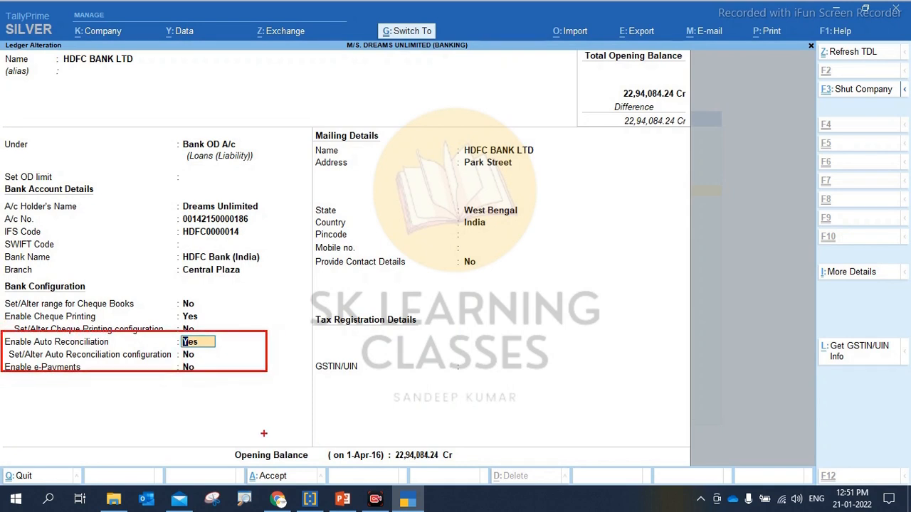
- Set the Set/Alter Auto Reconciliation configuration option to Yes and open the Auto Reconciliation Configuration
{"action": "key", "text": "Return"}
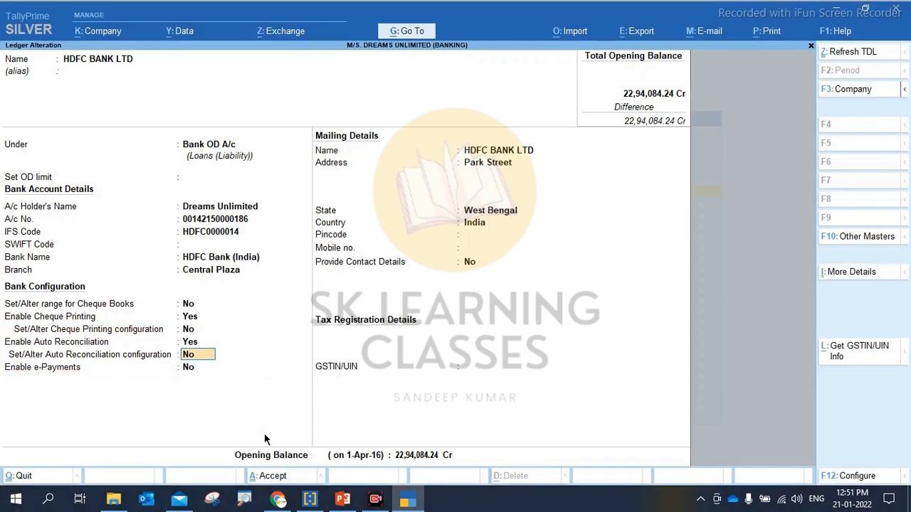
{"action": "type", "text": "y"}
{"action": "key", "text": "Return"}
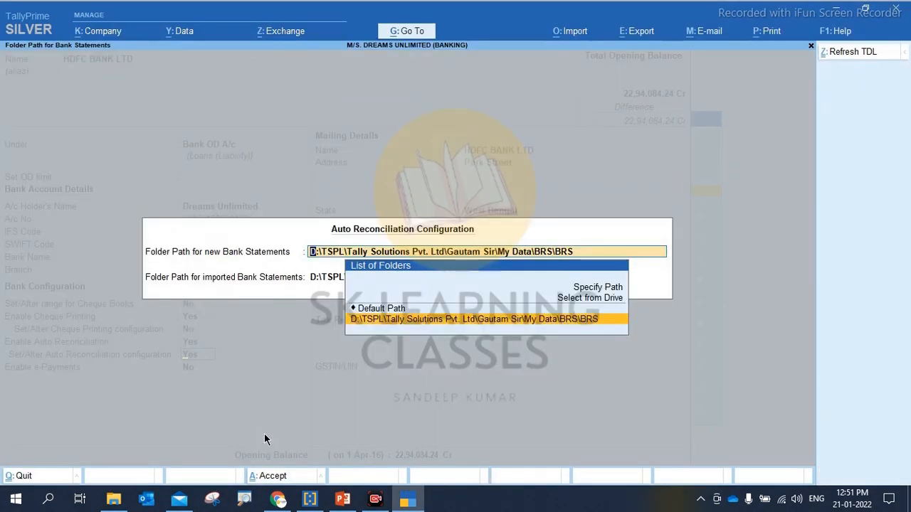
{"action": "key", "text": "ctrl+a"}
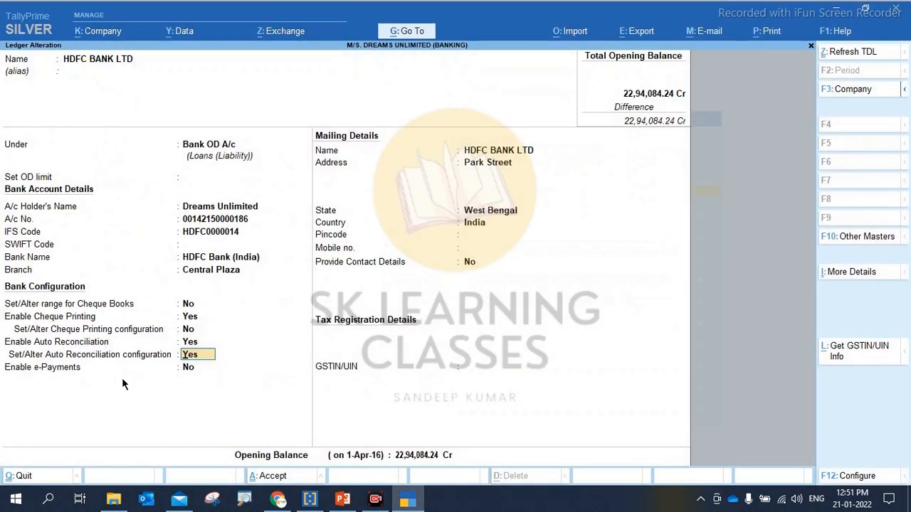
{"action": "type", "text": "y"}
{"action": "key", "text": "Return"}
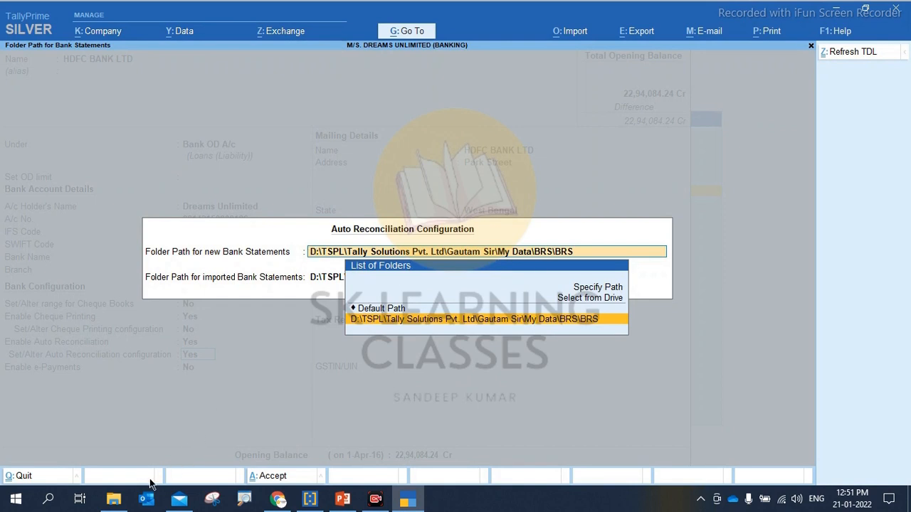
- Switch to File Explorer and copy the full path of the BRS folder inside BRS Data
{"action": "left_click", "coordinate": [113, 500]}
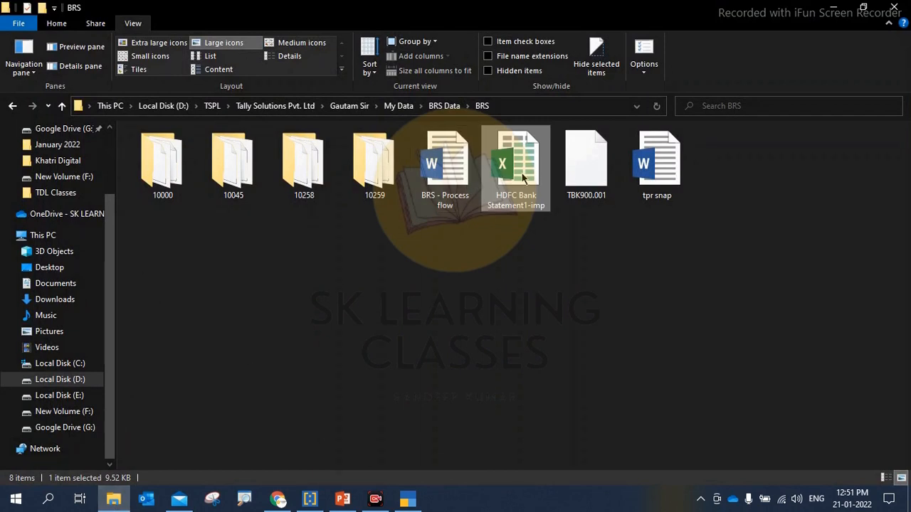
{"action": "left_click", "coordinate": [506, 105]}
{"action": "key", "text": "ctrl+c"}
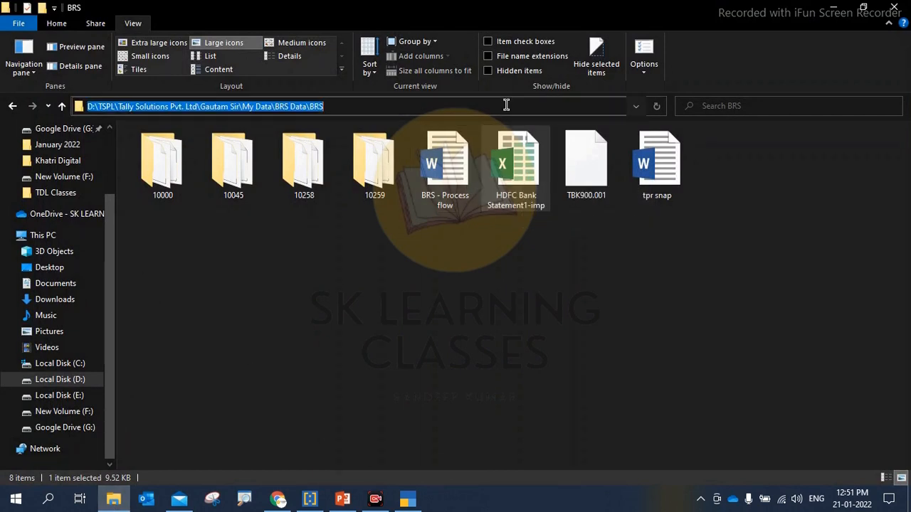
- Switch back to TallyPrime and set the folder path for new bank statements to the copied BRS folder path
{"action": "left_click", "coordinate": [407, 500]}
{"action": "key", "text": "BackSpace"}
{"action": "key", "text": "Up"}
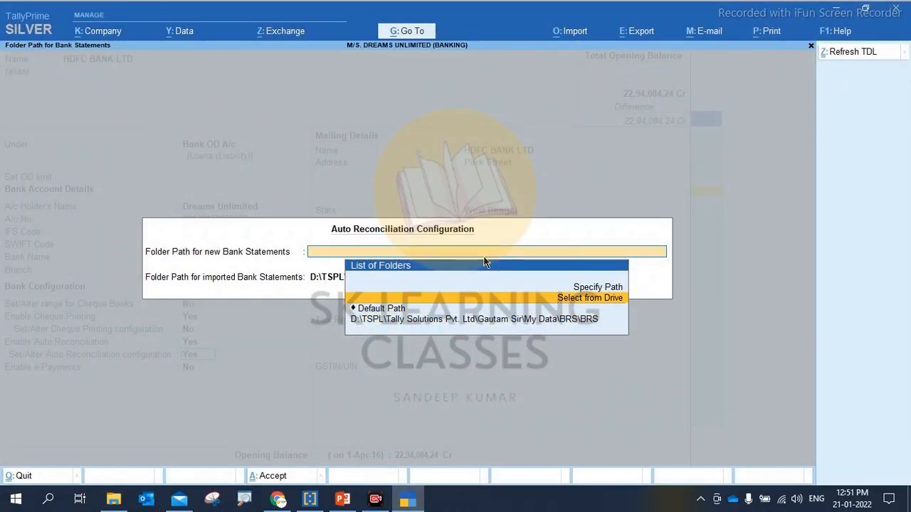
{"action": "key", "text": "Up"}
{"action": "key", "text": "Return"}
{"action": "key", "text": "ctrl+v"}
{"action": "key", "text": "Return"}
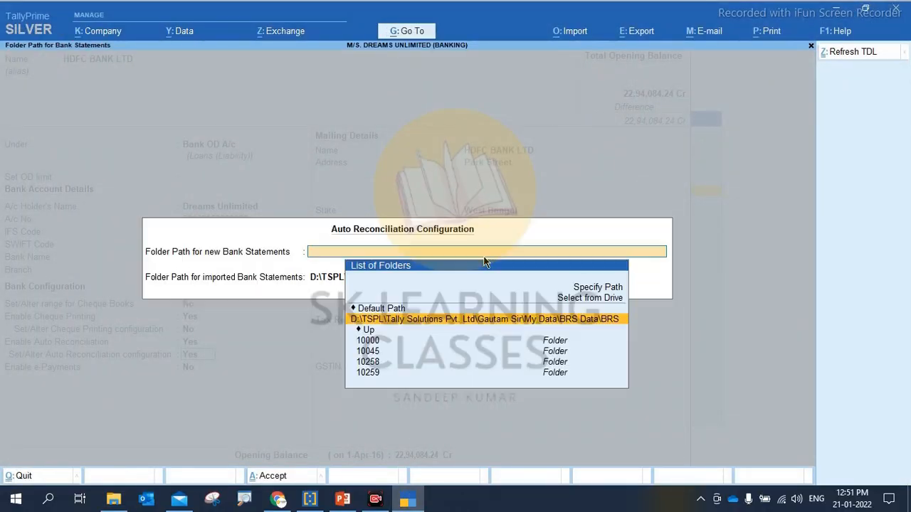
{"action": "key", "text": "Return"}
- Set the folder path for imported bank statements to the same copied BRS path and accept the Auto Reconciliation Configuration
{"action": "key", "text": "Up"}
{"action": "key", "text": "Up"}
{"action": "key", "text": "Up"}
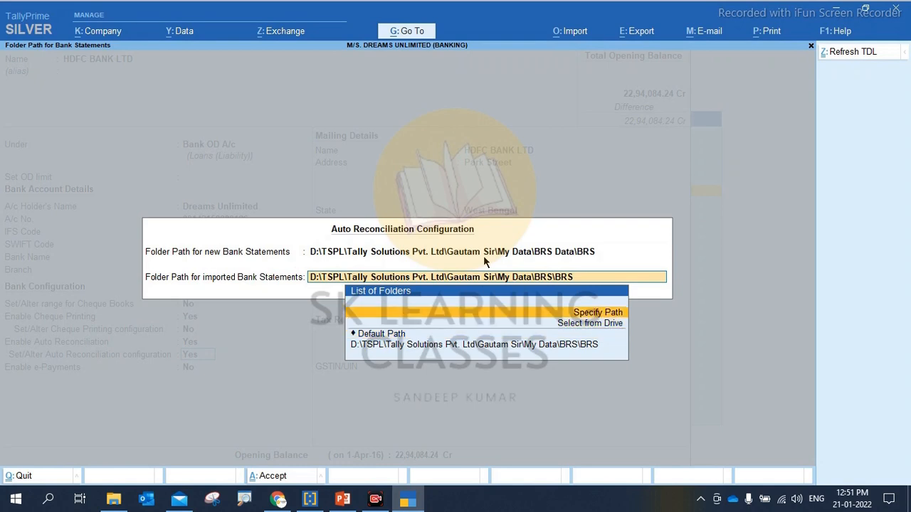
{"action": "key", "text": "BackSpace"}
{"action": "key", "text": "Up"}
{"action": "key", "text": "Up"}
{"action": "key", "text": "Return"}
{"action": "key", "text": "ctrl+v"}
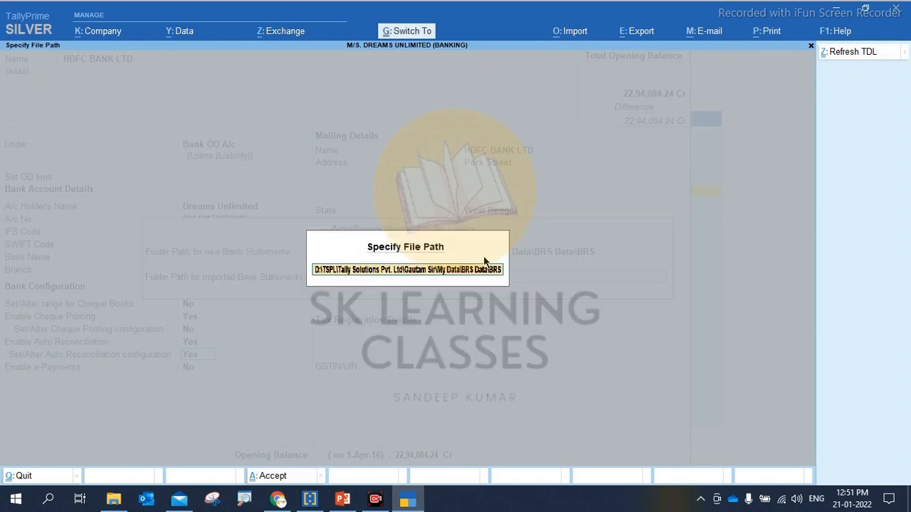
{"action": "key", "text": "Return"}
{"action": "key", "text": "Return"}
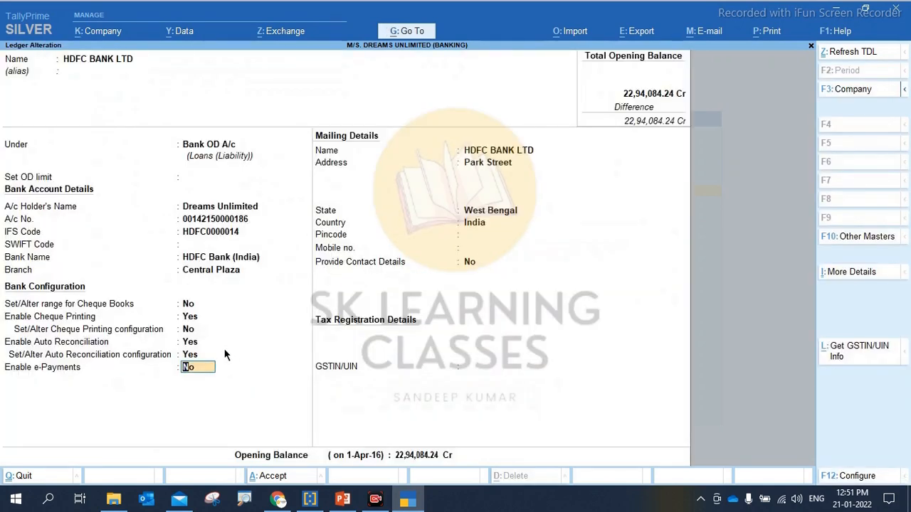
- Save the HDFC BANK LTD ledger alteration and return to the Gateway of Tally
{"action": "key", "text": "ctrl"}
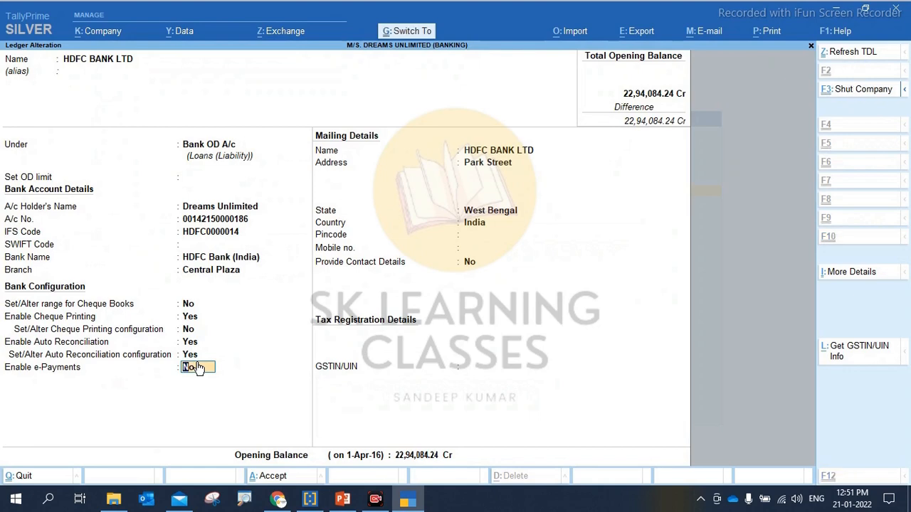
{"action": "key", "text": "ctrl+a"}
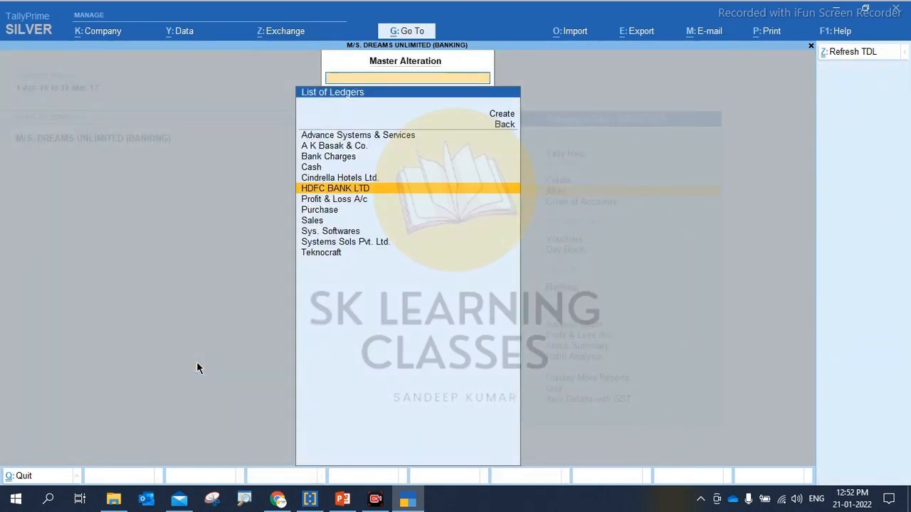
{"action": "key", "text": "Escape"}
{"action": "key", "text": "Escape"}
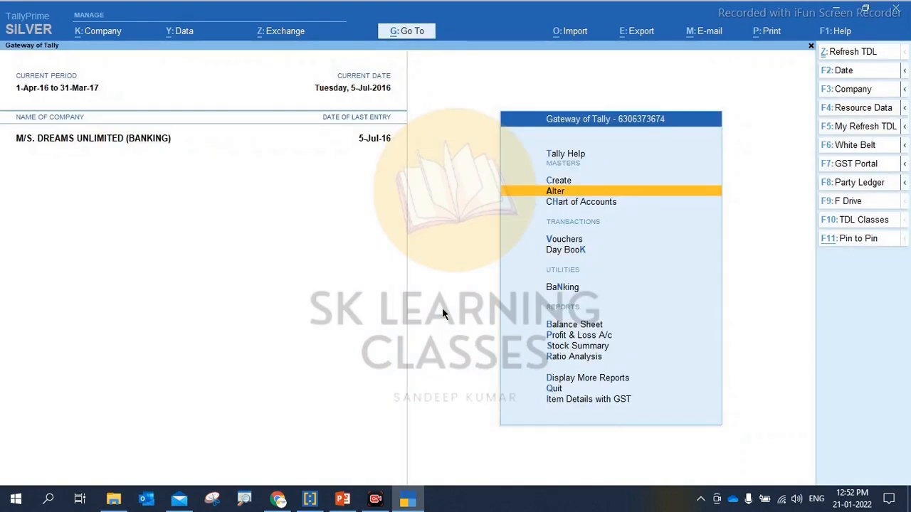
- Open the Bank Reconciliation of the HDFC BANK LTD ledger from the Banking utilities
{"action": "key", "text": "Down"}
{"action": "key", "text": "Down"}
{"action": "key", "text": "Down"}
{"action": "key", "text": "Down"}
{"action": "key", "text": "Return"}
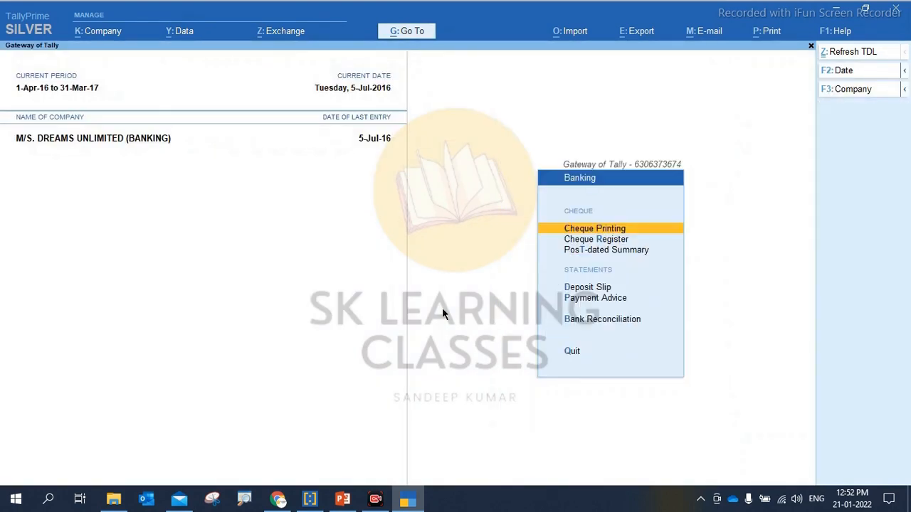
{"action": "key", "text": "Down"}
{"action": "key", "text": "Down"}
{"action": "key", "text": "Down"}
{"action": "key", "text": "Down"}
{"action": "key", "text": "Down"}
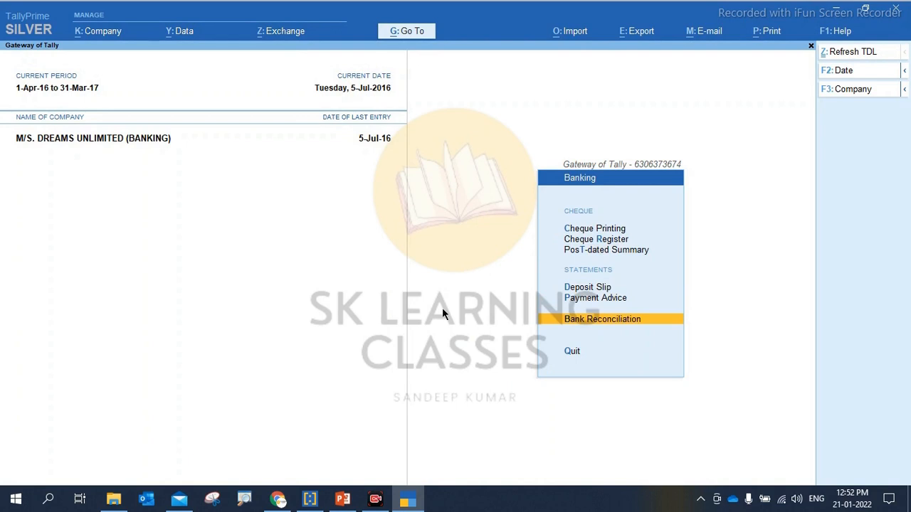
{"action": "key", "text": "Return"}
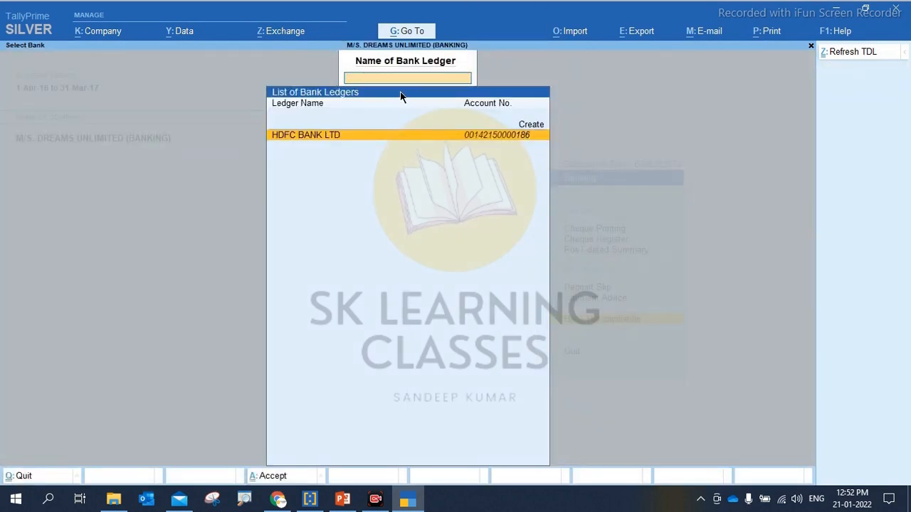
{"action": "key", "text": "Return"}
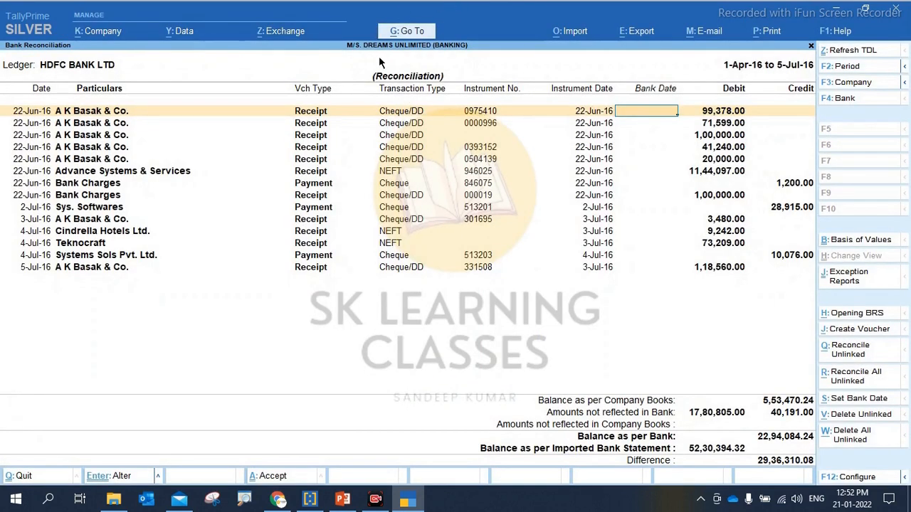
- Leave the Bank Reconciliation report and go back to the Gateway of Tally
{"action": "key", "text": "Escape"}
{"action": "key", "text": "y"}
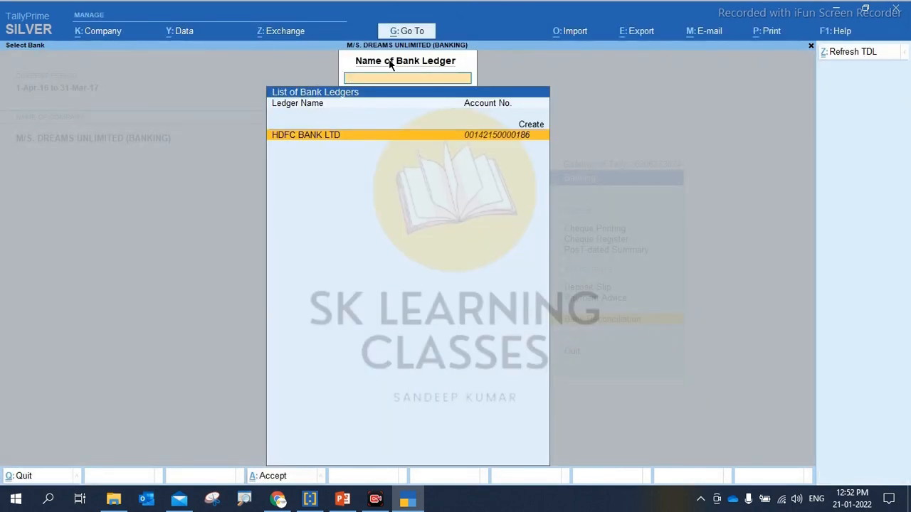
{"action": "key", "text": "Escape"}
{"action": "key", "text": "Escape"}
{"action": "key", "text": "Escape"}
{"action": "key", "text": "n"}
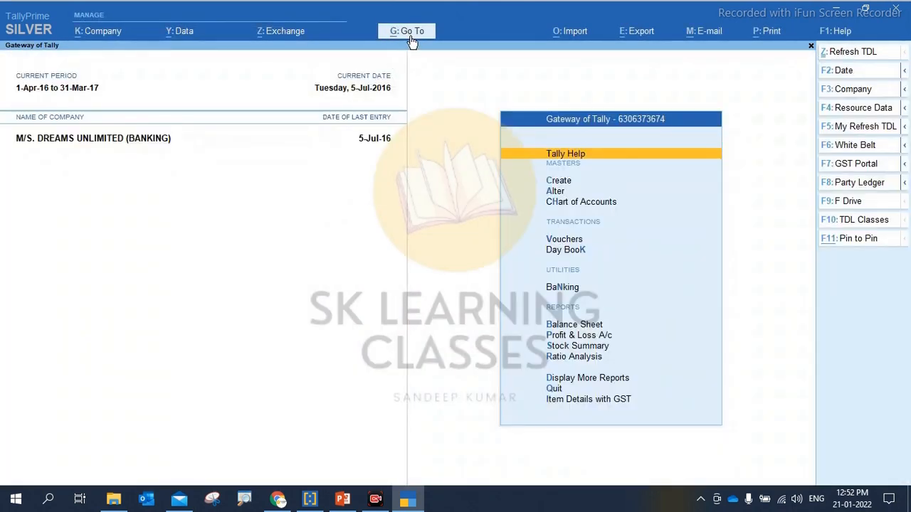
- Search the Go To reports for "Recon" and open Bank Reconciliation under Banking Utilities
{"action": "left_click", "coordinate": [412, 36]}
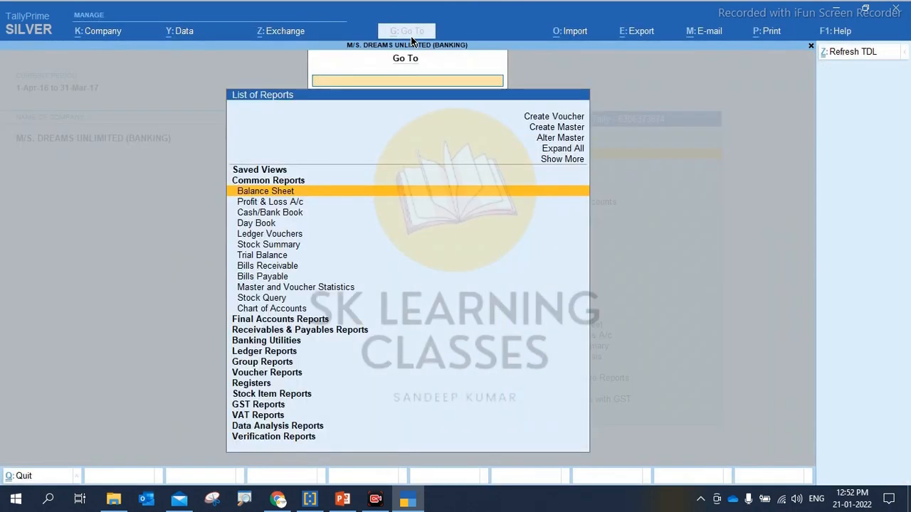
{"action": "type", "text": "Rec"}
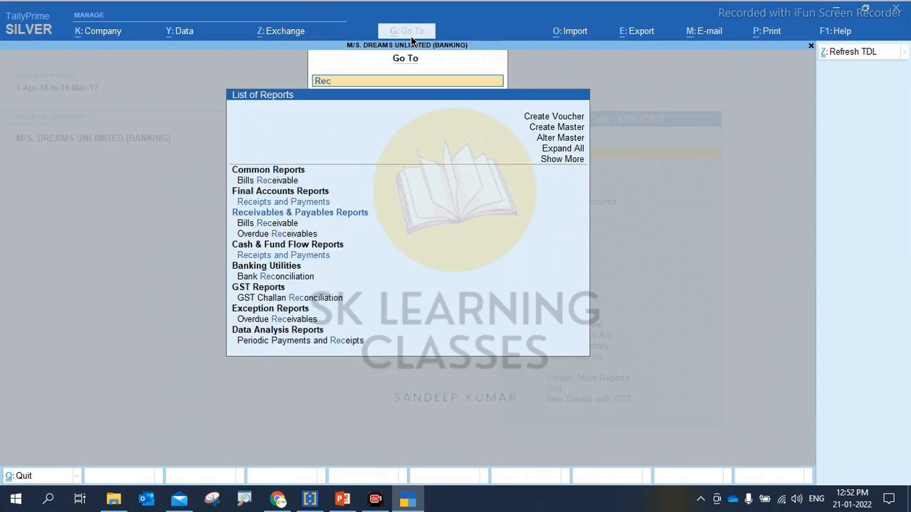
{"action": "type", "text": "on"}
{"action": "key", "text": "Up"}
{"action": "key", "text": "Up"}
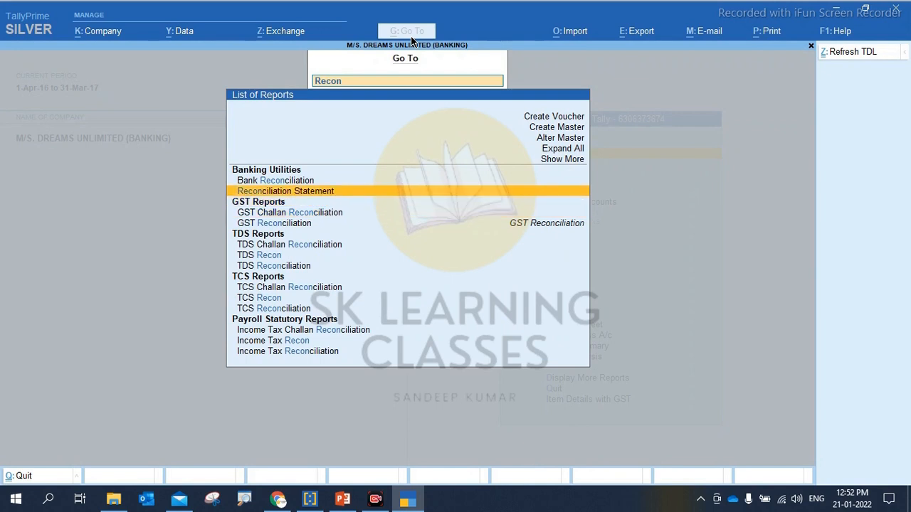
{"action": "key", "text": "Down"}
{"action": "key", "text": "Up"}
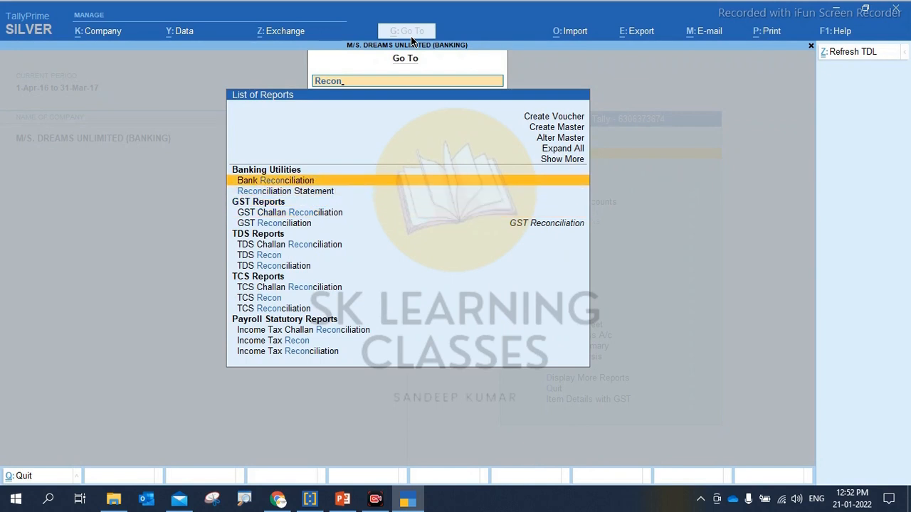
{"action": "key", "text": "Down"}
{"action": "key", "text": "Up"}
{"action": "key", "text": "Down"}
{"action": "key", "text": "Up"}
{"action": "key", "text": "Return"}
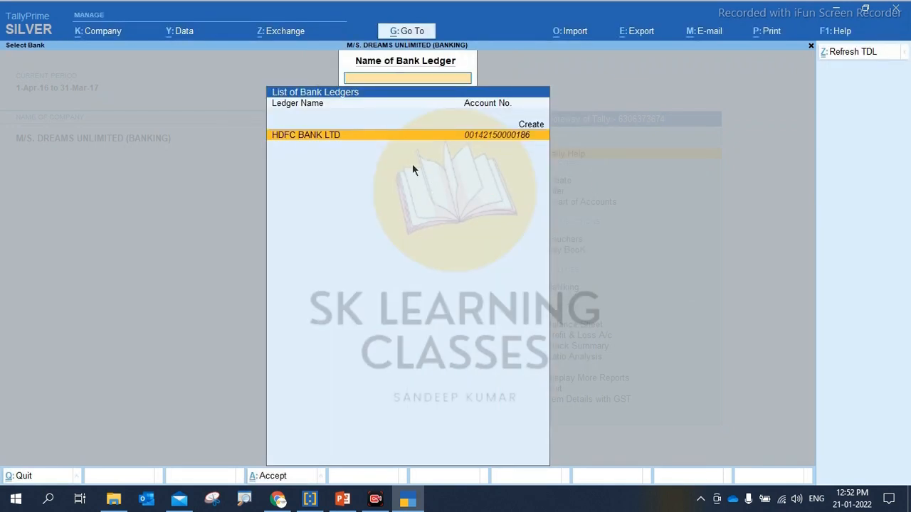
- Choose HDFC BANK LTD as the bank ledger to reconcile
{"action": "key", "text": "Up"}
{"action": "key", "text": "Down"}
{"action": "key", "text": "Return"}
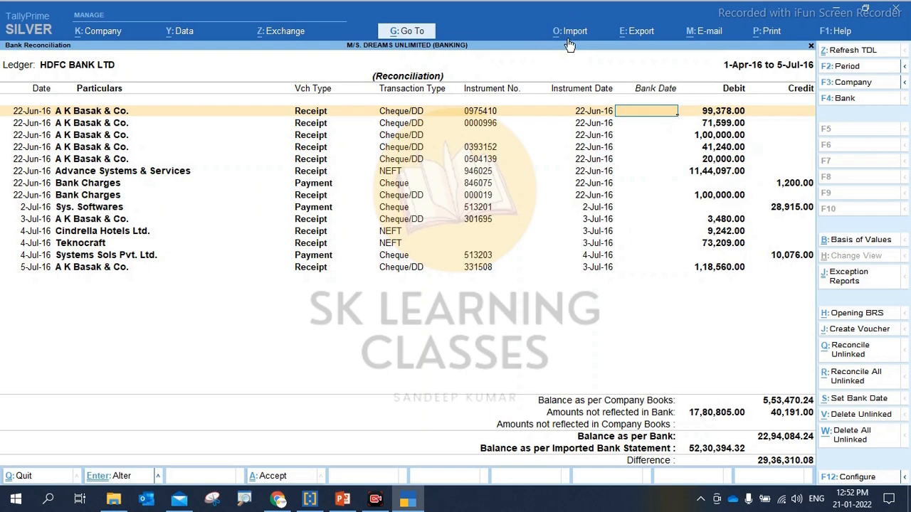
{"action": "left_click", "coordinate": [116, 500]}
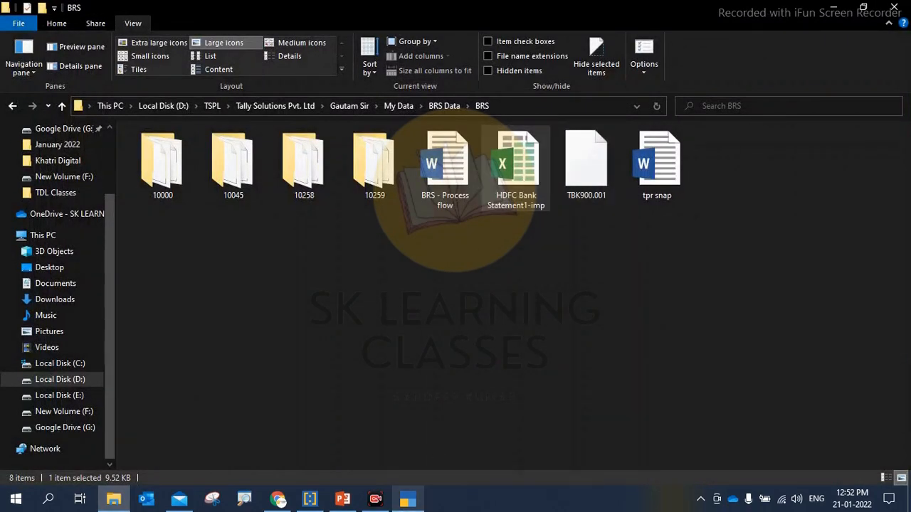
{"action": "left_click", "coordinate": [407, 500]}
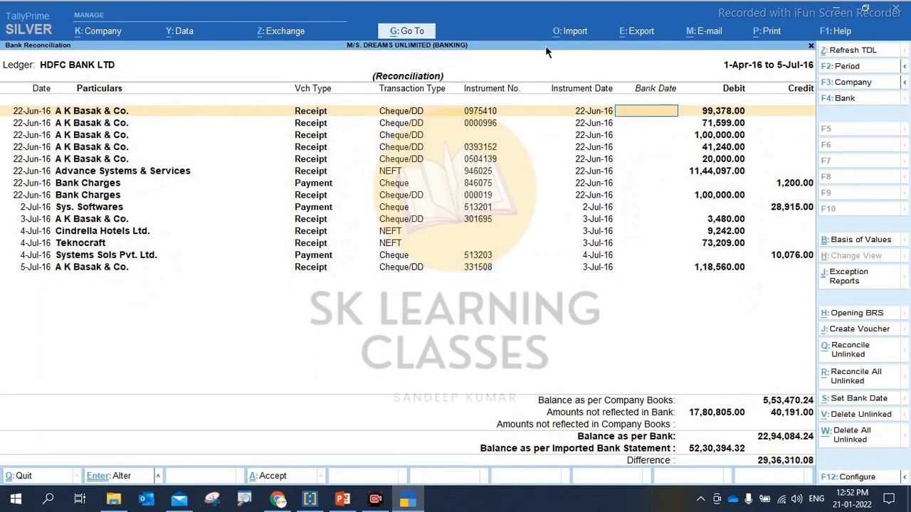
{"action": "left_click", "coordinate": [570, 32]}
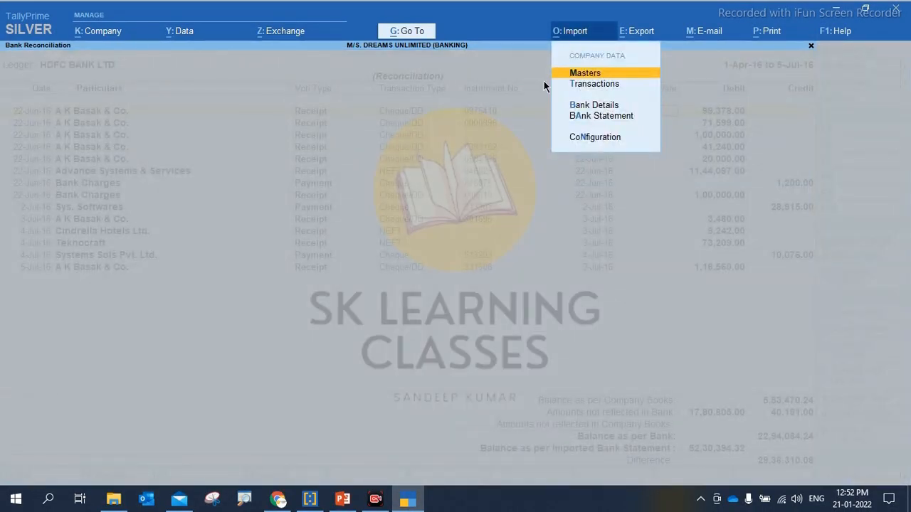
{"action": "key", "text": "Down"}
{"action": "key", "text": "Down"}
{"action": "key", "text": "Down"}
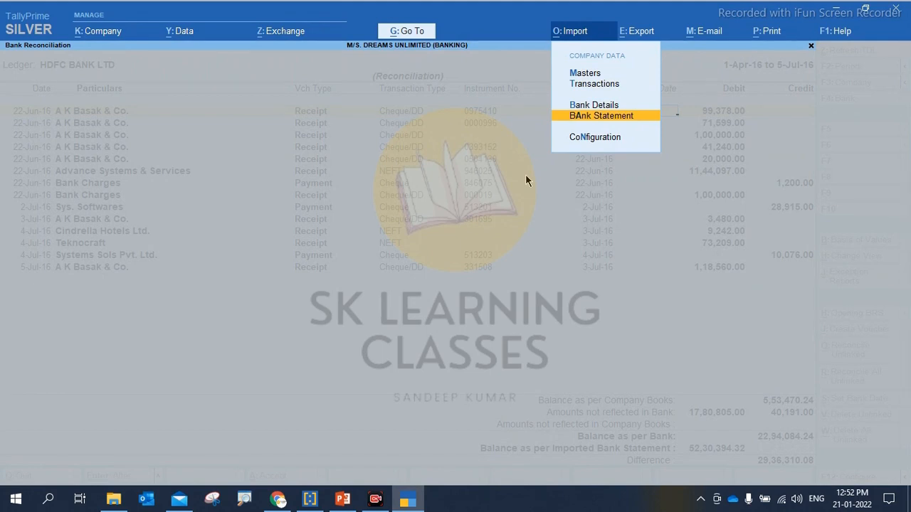
{"action": "key", "text": "Escape"}
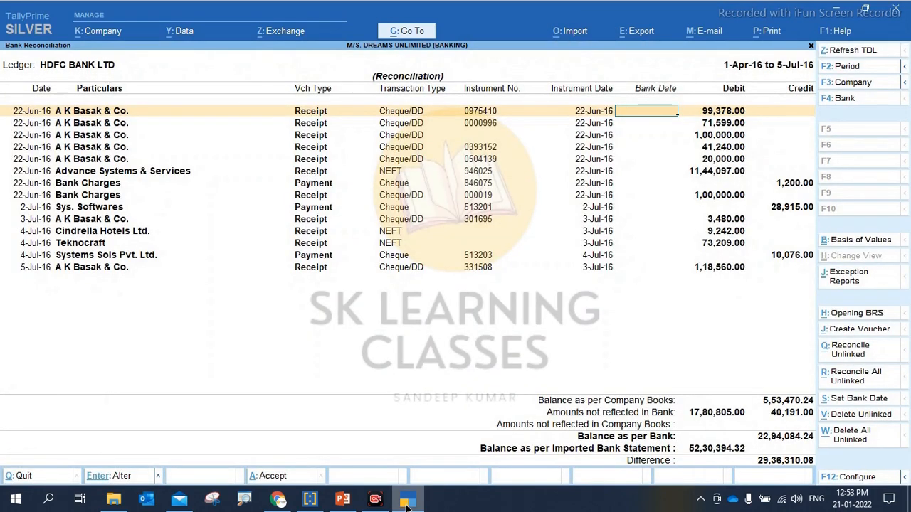
- Change the period of the reconciliation report to 1-Jun-16 to 30-Jun-16
{"action": "left_click", "coordinate": [843, 69]}
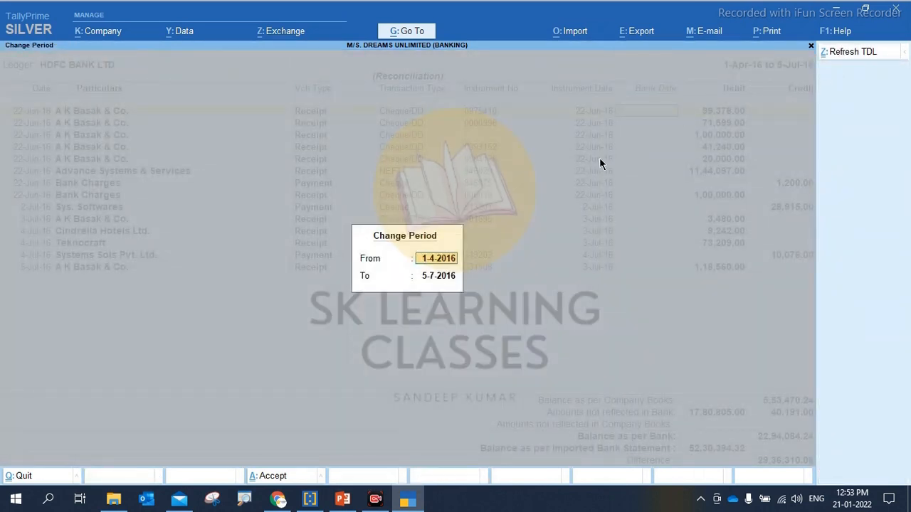
{"action": "type", "text": "jun"}
{"action": "key", "text": "Return"}
{"action": "type", "text": "jun"}
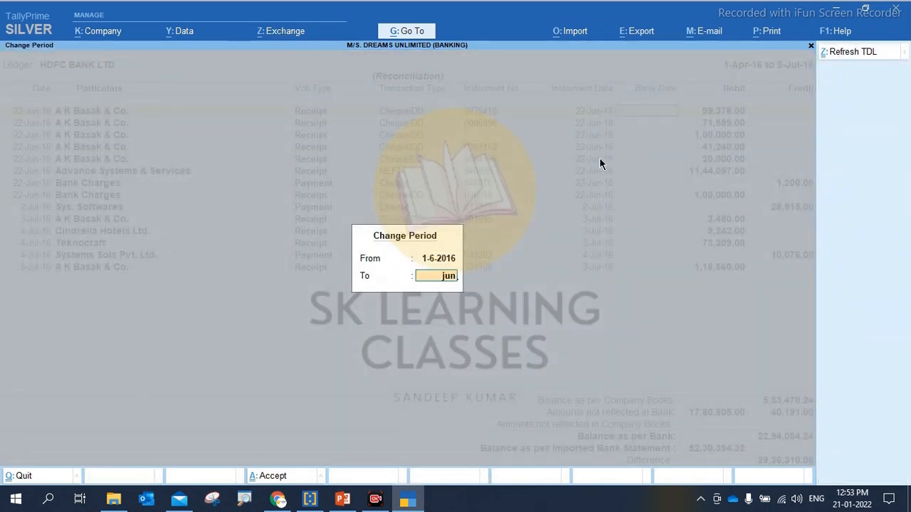
{"action": "key", "text": "Return"}
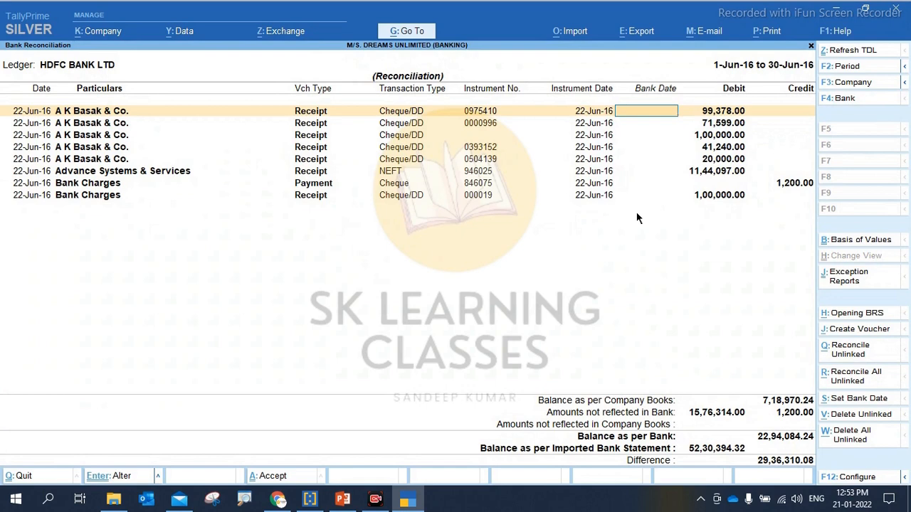
- Start a Bank Statement import from the HDFC BANK LTD reconciliation
{"action": "left_click", "coordinate": [573, 32]}
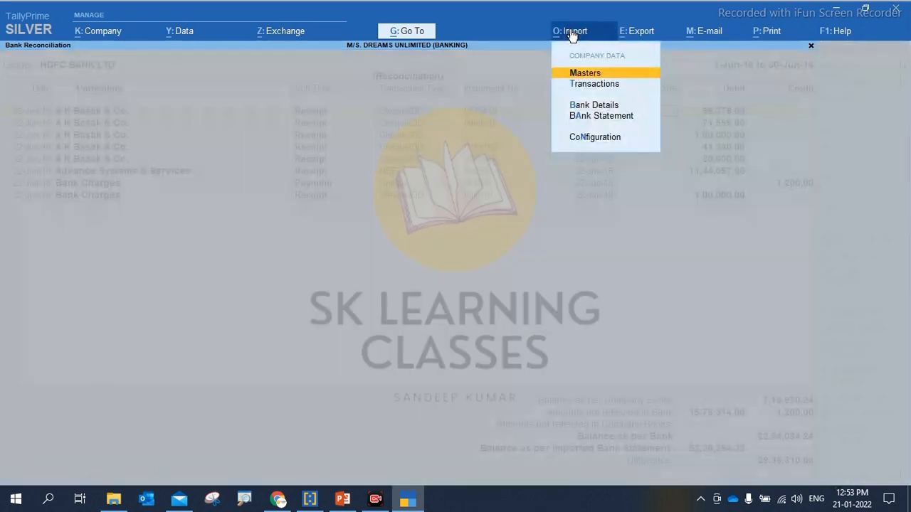
{"action": "key", "text": "Down"}
{"action": "key", "text": "Down"}
{"action": "key", "text": "Down"}
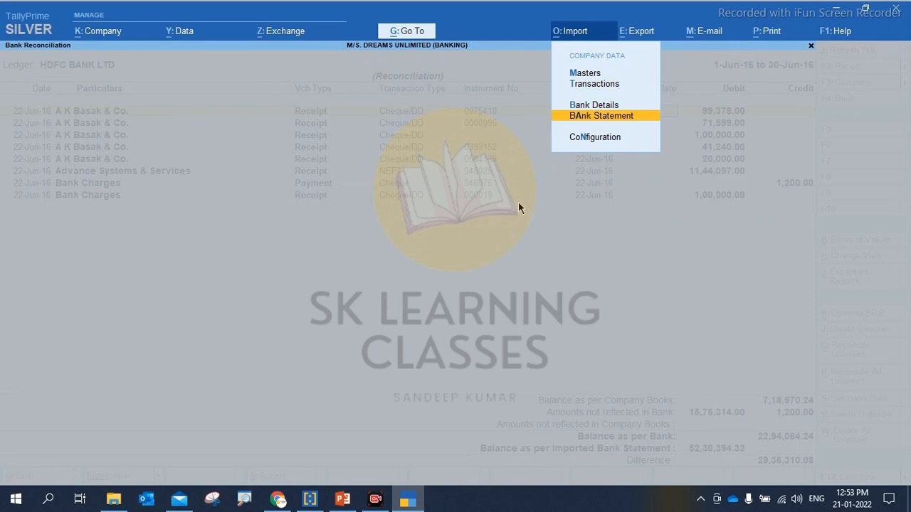
{"action": "key", "text": "Return"}
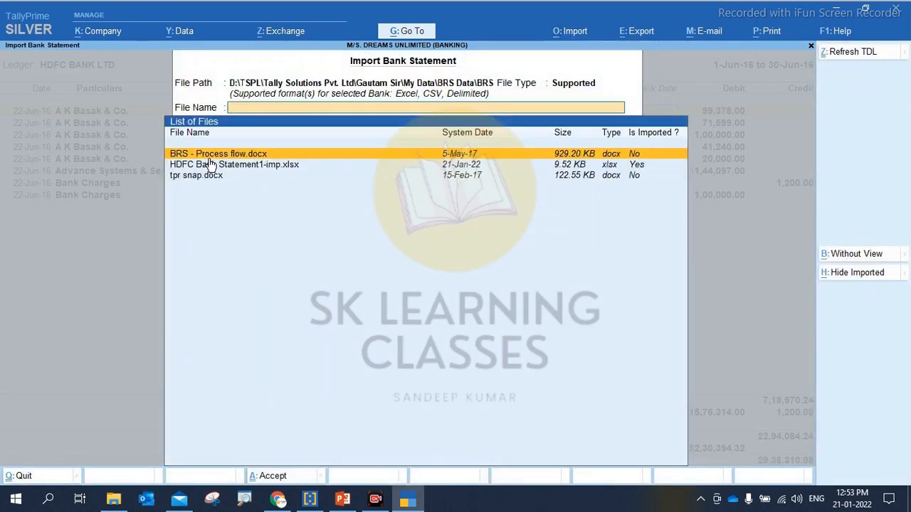
- Look through the files offered for import and highlight HDFC Bank Statement1-imp.xlsx
{"action": "key", "text": "Down"}
{"action": "key", "text": "Down"}
{"action": "key", "text": "Up"}
{"action": "key", "text": "Up"}
{"action": "key", "text": "Down"}
{"action": "key", "text": "Down"}
{"action": "key", "text": "Up"}
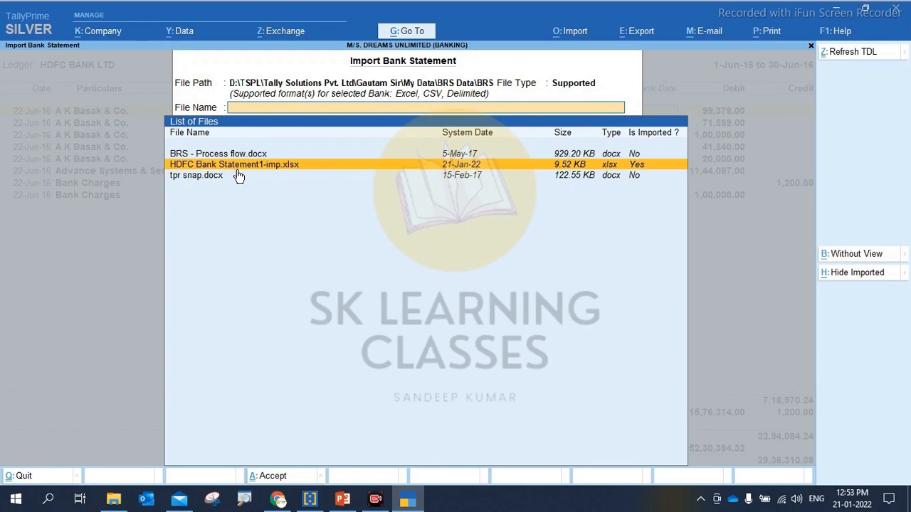
- Check the BRS folder in File Explorer, return to TallyPrime and reselect BRS Data\BRS as the import file path
{"action": "left_click", "coordinate": [114, 500]}
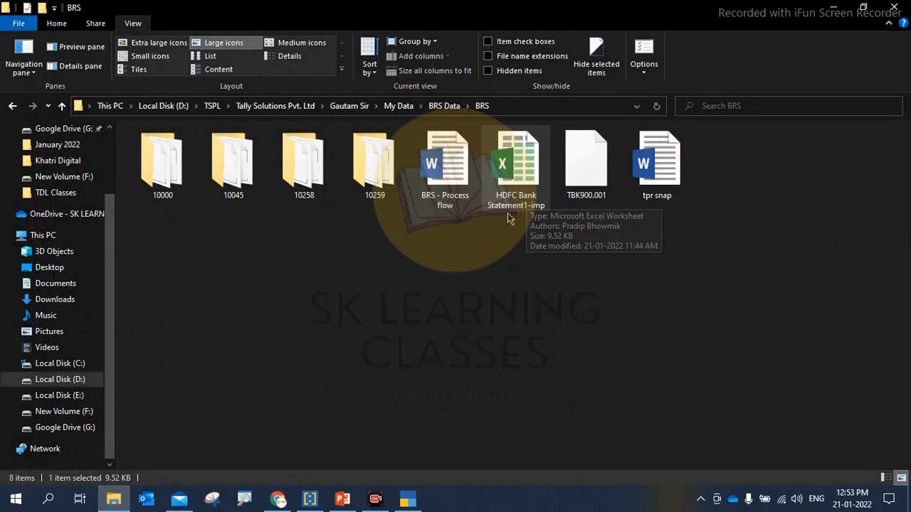
{"action": "left_click", "coordinate": [409, 501]}
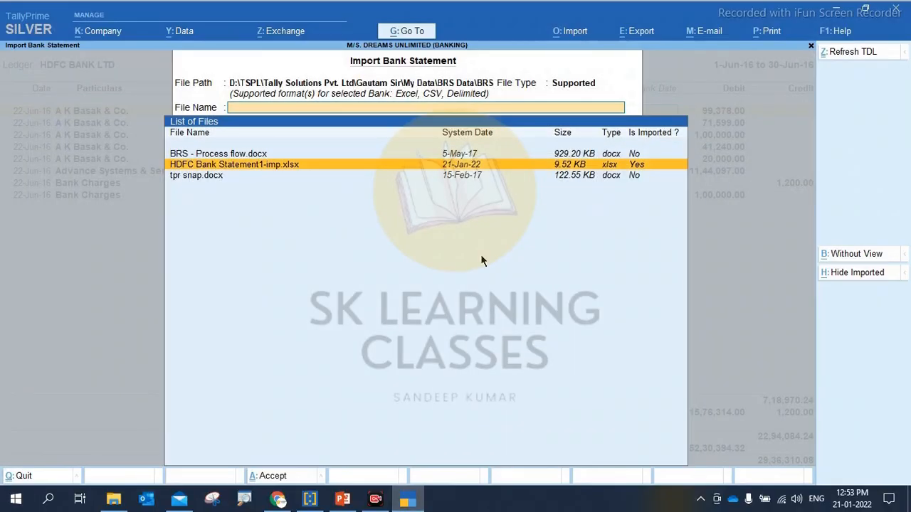
{"action": "key", "text": "BackSpace"}
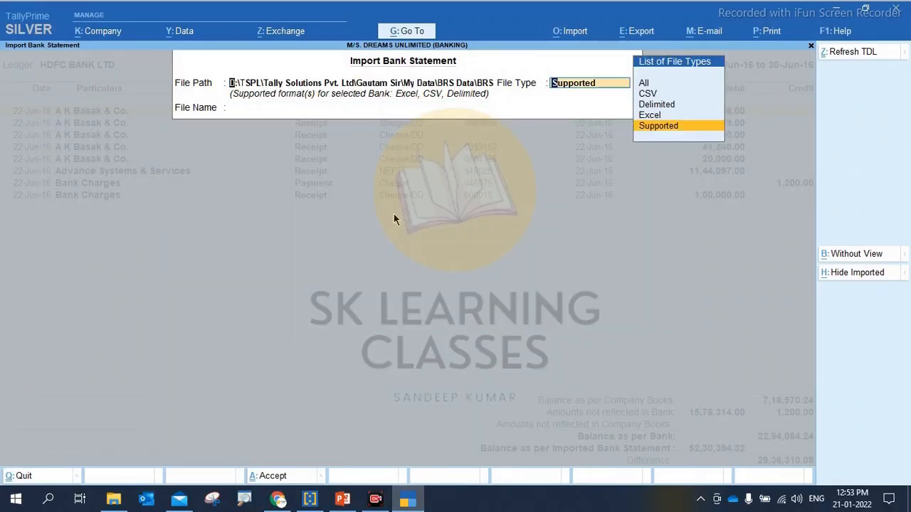
{"action": "key", "text": "BackSpace"}
{"action": "key", "text": "Down"}
{"action": "key", "text": "Up"}
{"action": "key", "text": "Up"}
{"action": "key", "text": "Up"}
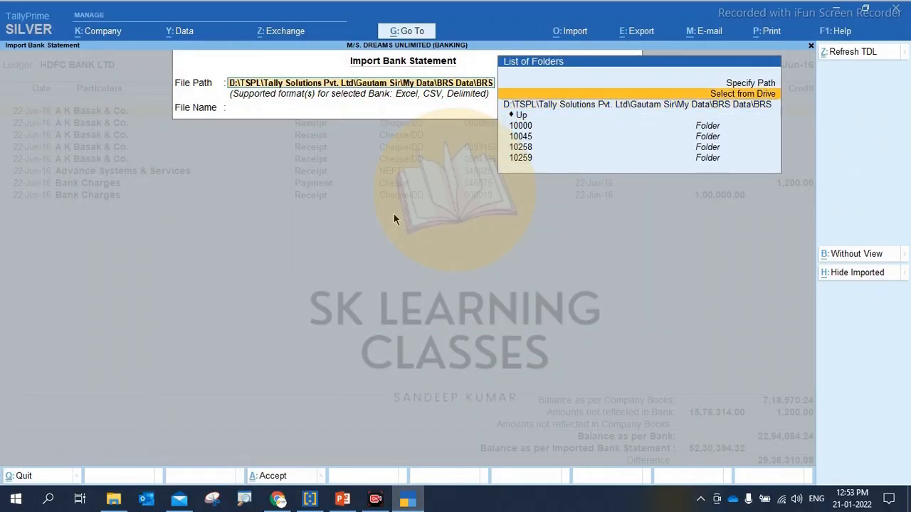
{"action": "key", "text": "Down"}
{"action": "key", "text": "Down"}
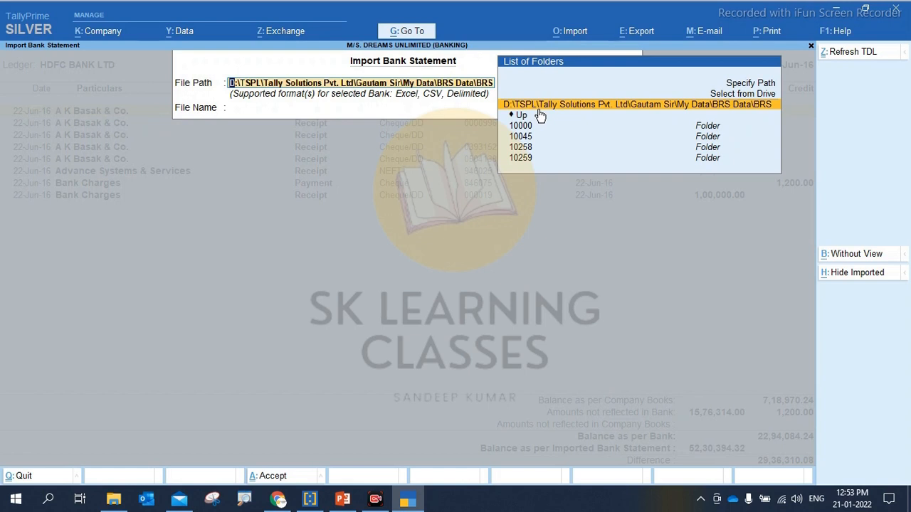
{"action": "key", "text": "Return"}
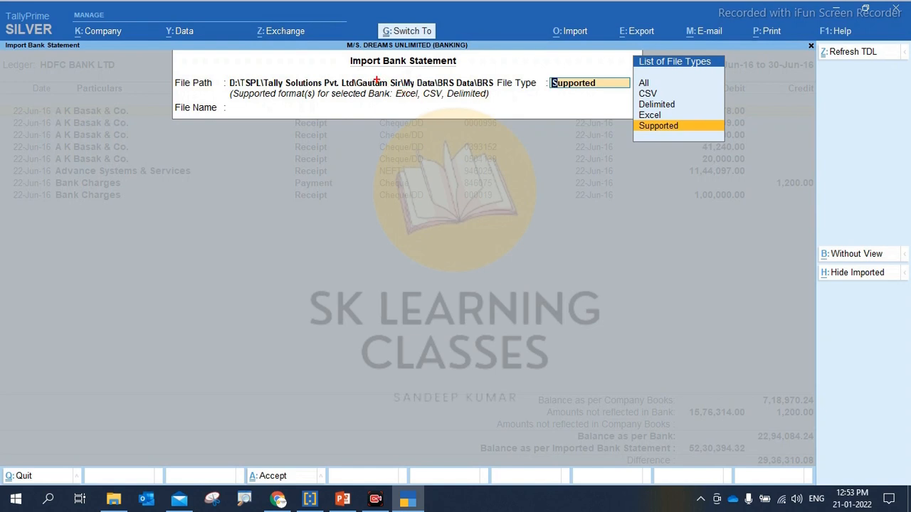
- Set the import file type to All and look through the files offered from the BRS folder
{"action": "mouse_move", "coordinate": [378, 81]}
{"action": "left_mouse_down"}
{"action": "mouse_move", "coordinate": [423, 106]}
{"action": "mouse_move", "coordinate": [501, 105]}
{"action": "left_mouse_up"}
{"action": "key", "text": "Up"}
{"action": "key", "text": "Up"}
{"action": "key", "text": "Up"}
{"action": "key", "text": "Up"}
{"action": "key", "text": "Up"}
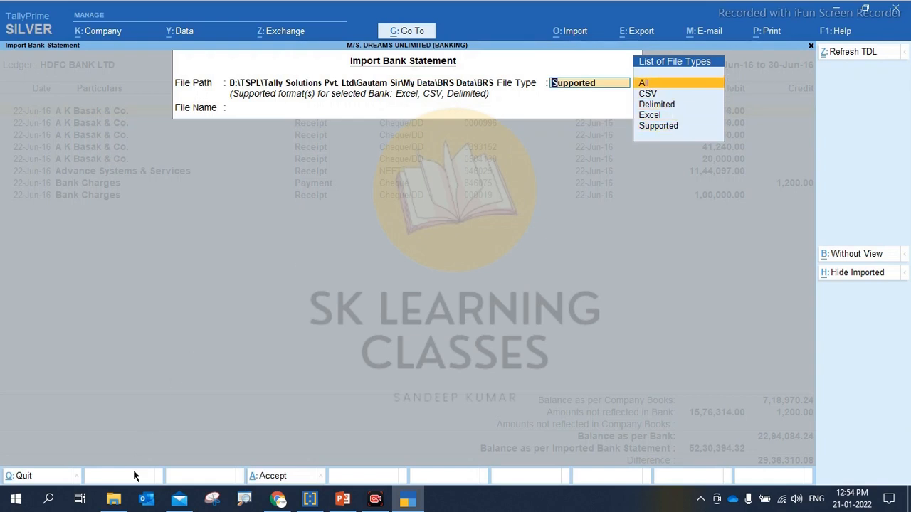
{"action": "left_click", "coordinate": [115, 499]}
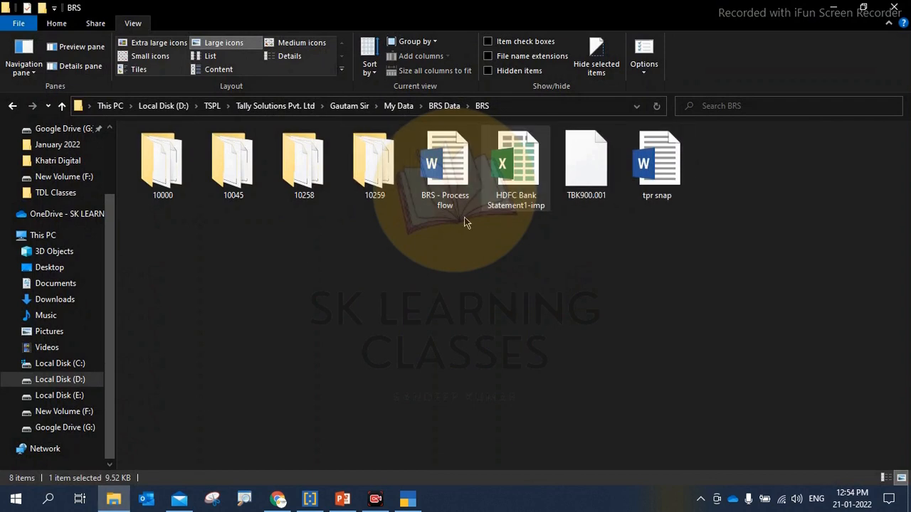
{"action": "left_click", "coordinate": [408, 499]}
{"action": "key", "text": "Return"}
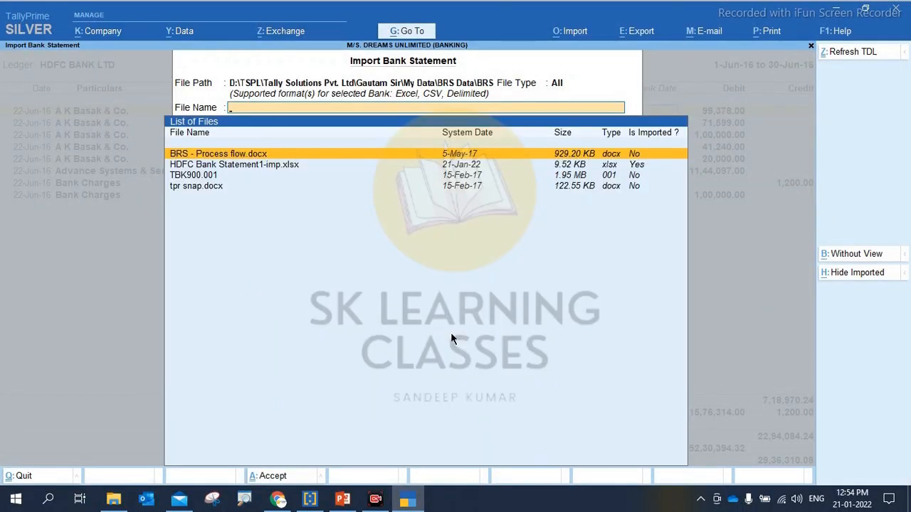
{"action": "key", "text": "Down"}
{"action": "key", "text": "Down"}
{"action": "key", "text": "Down"}
{"action": "key", "text": "Up"}
{"action": "key", "text": "Up"}
{"action": "key", "text": "Up"}
- Set the import file type back to Supported and bring up the file list again
{"action": "key", "text": "BackSpace"}
{"action": "key", "text": "Down"}
{"action": "key", "text": "Down"}
{"action": "key", "text": "Down"}
{"action": "key", "text": "Down"}
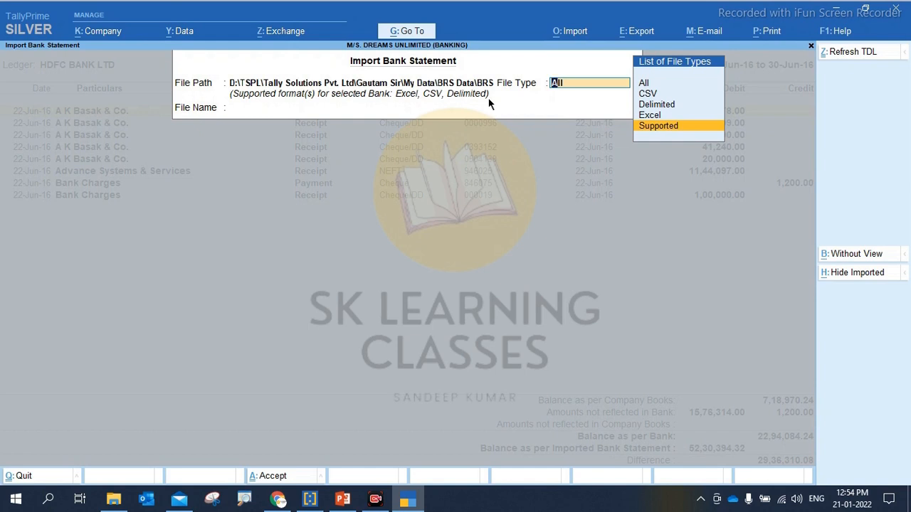
{"action": "key", "text": "Up"}
{"action": "key", "text": "Down"}
{"action": "key", "text": "Return"}
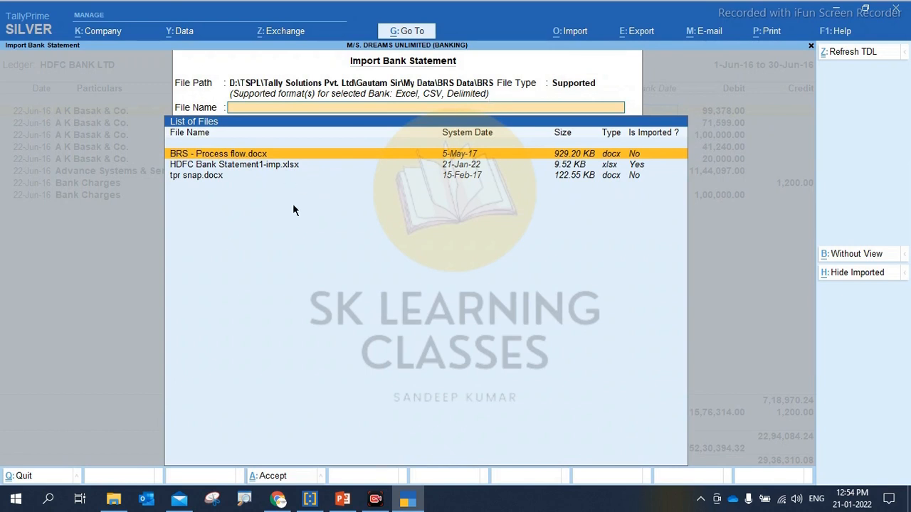
- Import HDFC Bank Statement1-imp.xlsx into the HDFC BANK LTD reconciliation, agreeing to continue with the already imported statement
{"action": "left_click", "coordinate": [253, 168]}
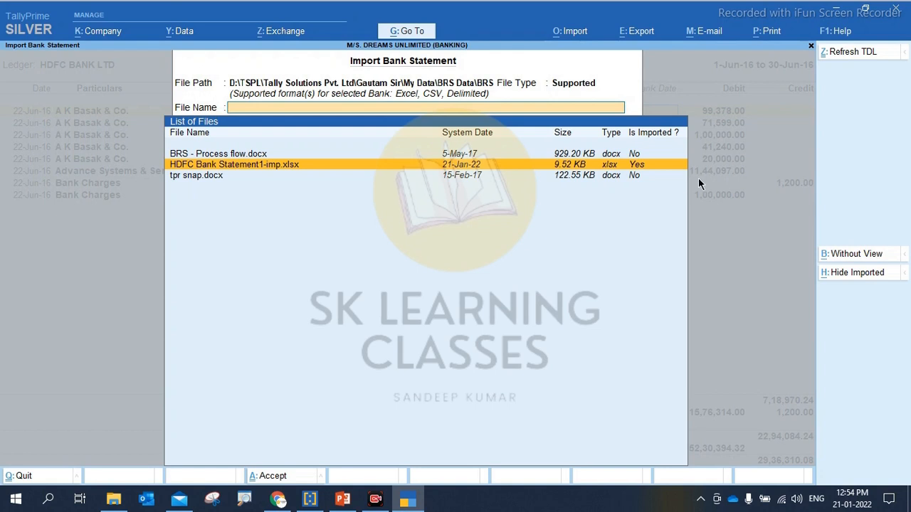
{"action": "key", "text": "Down"}
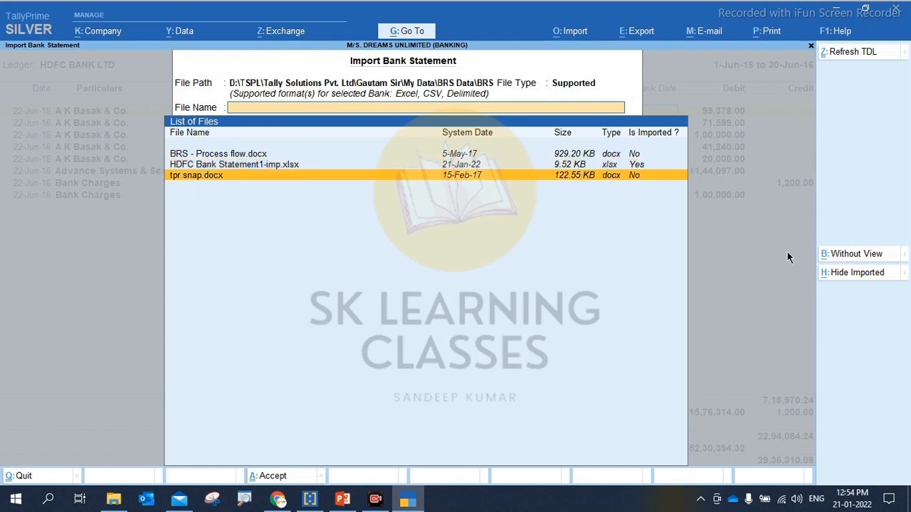
{"action": "key", "text": "Up"}
{"action": "key", "text": "Return"}
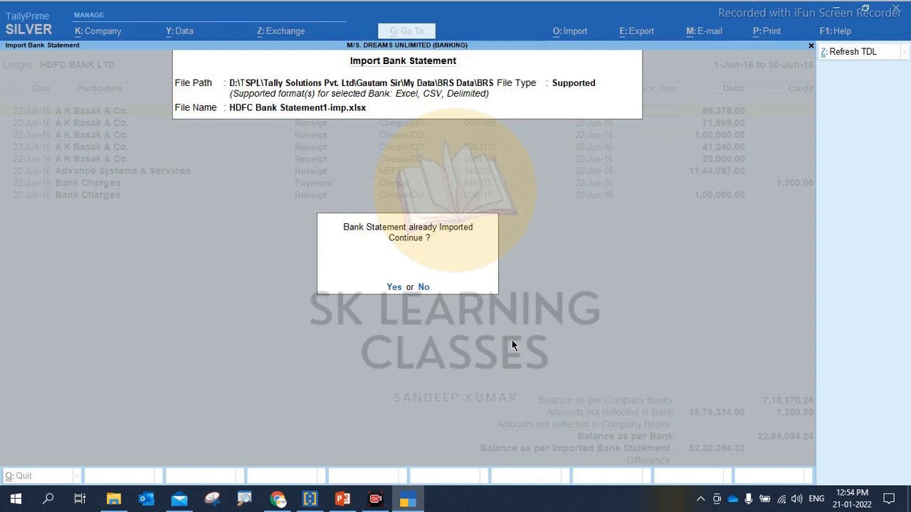
{"action": "key", "text": "y"}
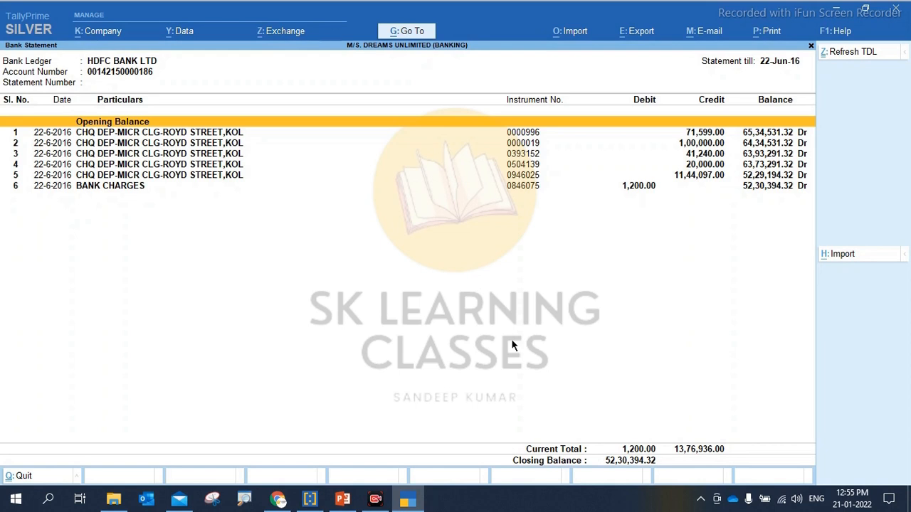
{"action": "left_click", "coordinate": [842, 254]}
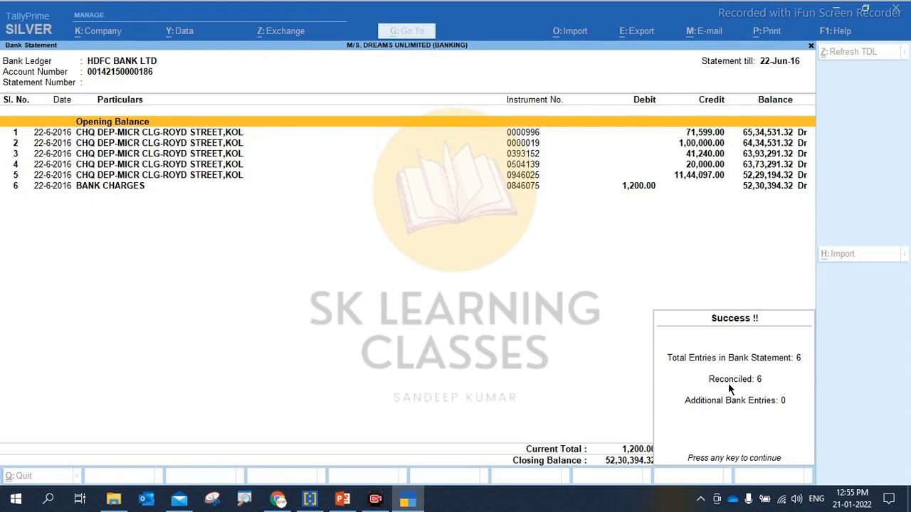
{"action": "key", "text": "Return"}
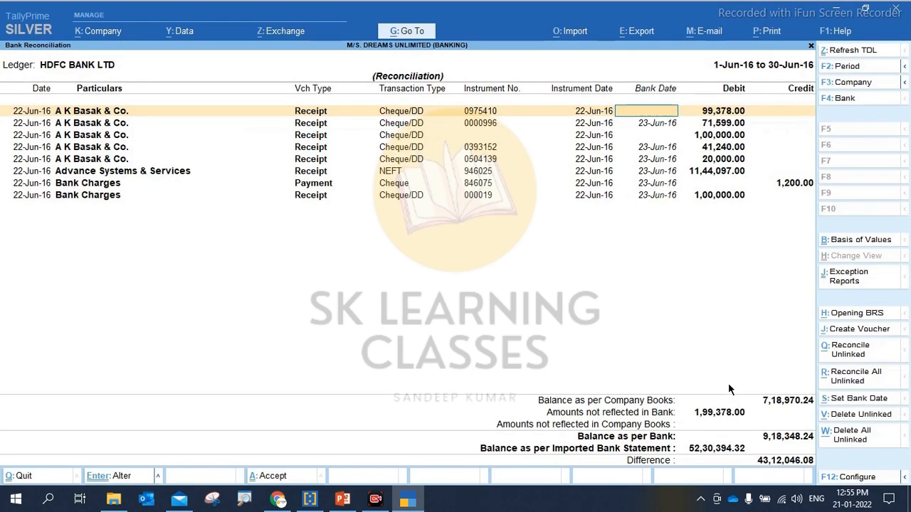
- Examine the reconciled entries row by row, comparing instrument dates with bank dates, without accepting the report yet
{"action": "key", "text": "Down"}
{"action": "key", "text": "Down"}
{"action": "key", "text": "Down"}
{"action": "key", "text": "Down"}
{"action": "key", "text": "Down"}
{"action": "key", "text": "Down"}
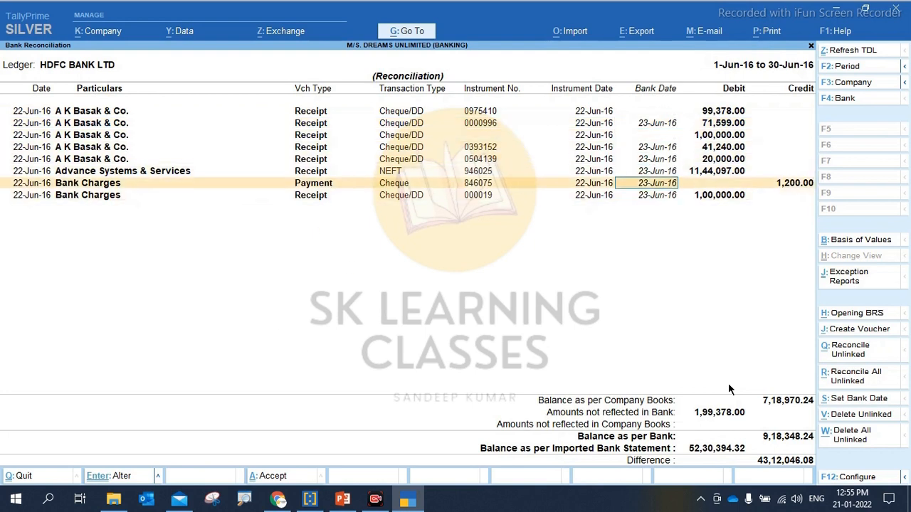
{"action": "key", "text": "Up"}
{"action": "key", "text": "Up"}
{"action": "key", "text": "Up"}
{"action": "key", "text": "Up"}
{"action": "key", "text": "Up"}
{"action": "key", "text": "Up"}
{"action": "key", "text": "Down"}
{"action": "key", "text": "Down"}
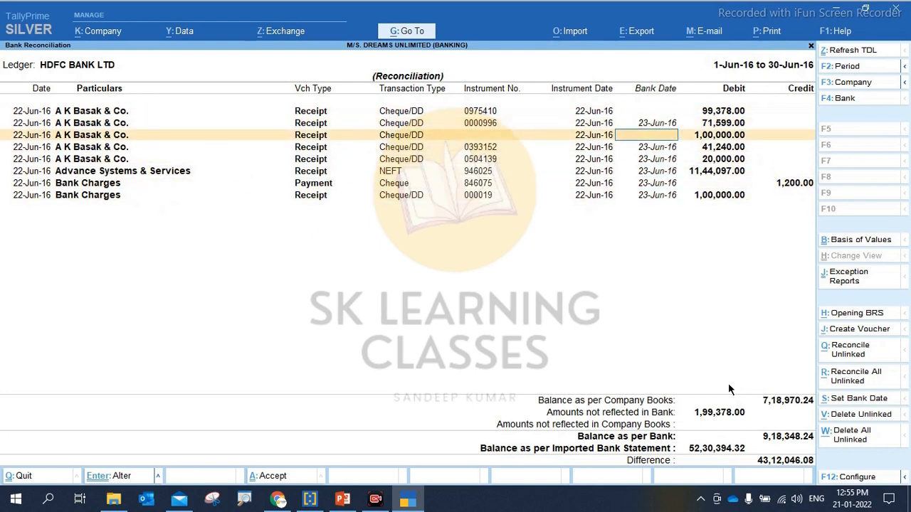
{"action": "key", "text": "Down"}
{"action": "key", "text": "Down"}
{"action": "key", "text": "Down"}
{"action": "key", "text": "Down"}
{"action": "key", "text": "Down"}
{"action": "key", "text": "Down"}
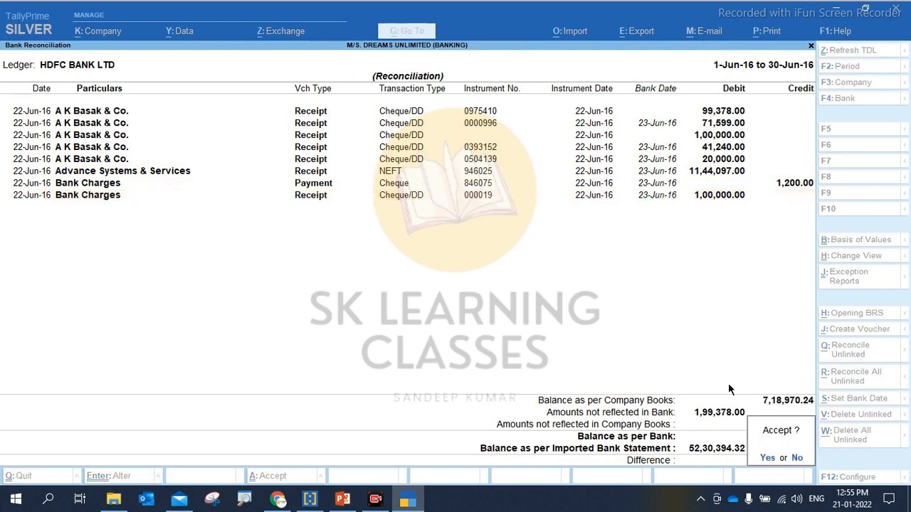
{"action": "key", "text": "n"}
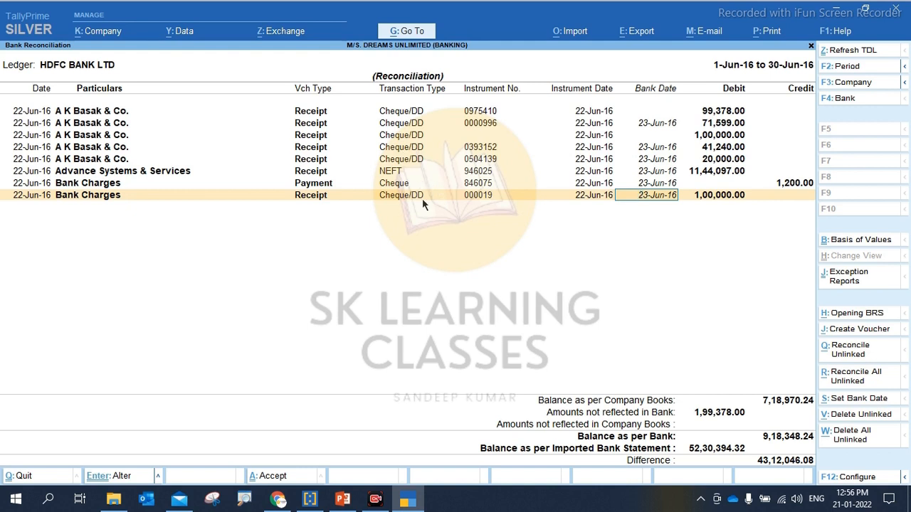
{"action": "key", "text": "ctrl"}
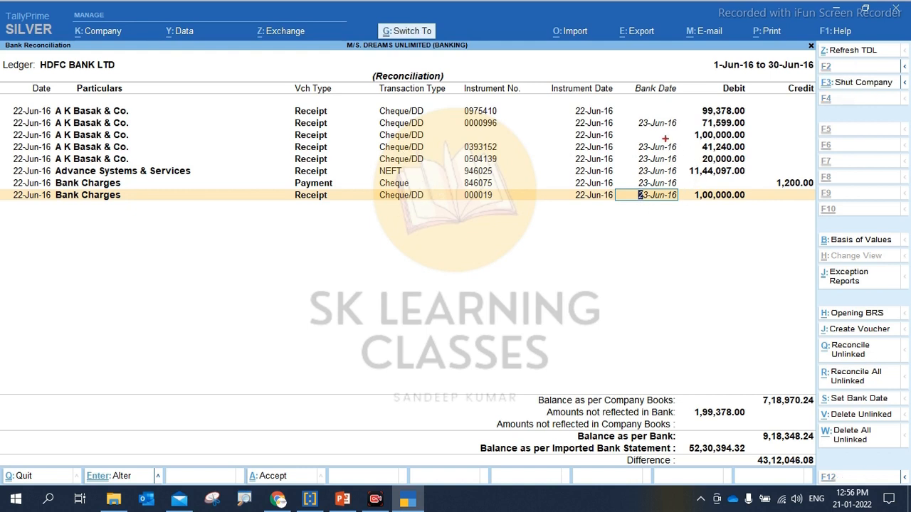
{"action": "mouse_move", "coordinate": [555, 91]}
{"action": "left_mouse_down"}
{"action": "mouse_move", "coordinate": [684, 197]}
{"action": "mouse_move", "coordinate": [689, 217]}
{"action": "left_mouse_up"}
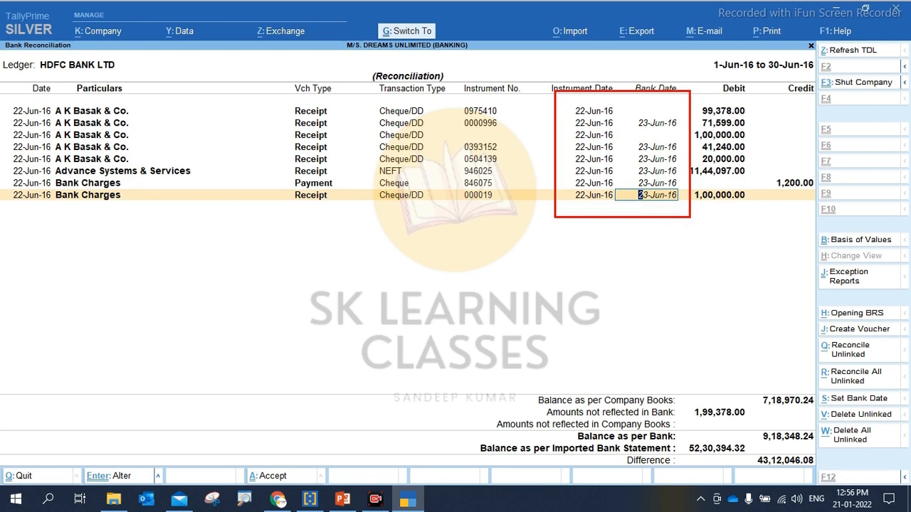
- Accept the HDFC BANK LTD bank reconciliation and return to the Gateway of Tally
{"action": "key", "text": "ctrl+a"}
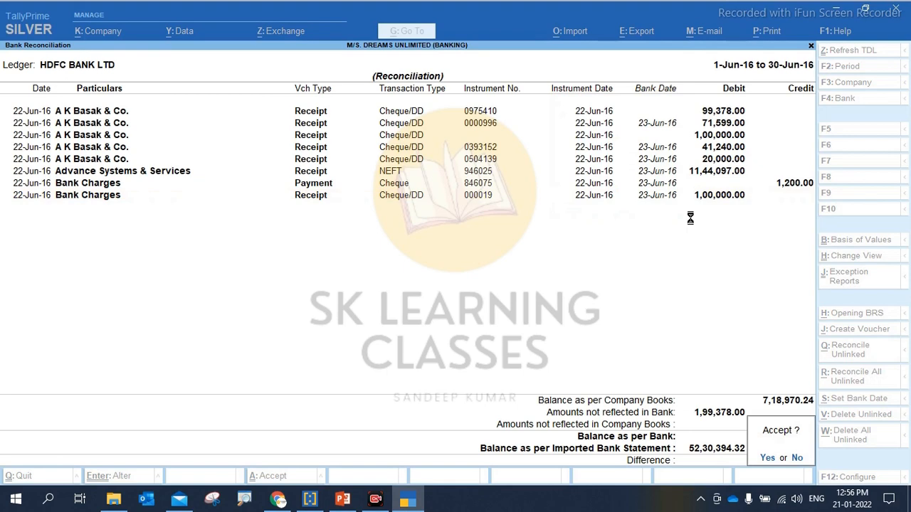
{"action": "key", "text": "Return"}
{"action": "key", "text": "Return"}
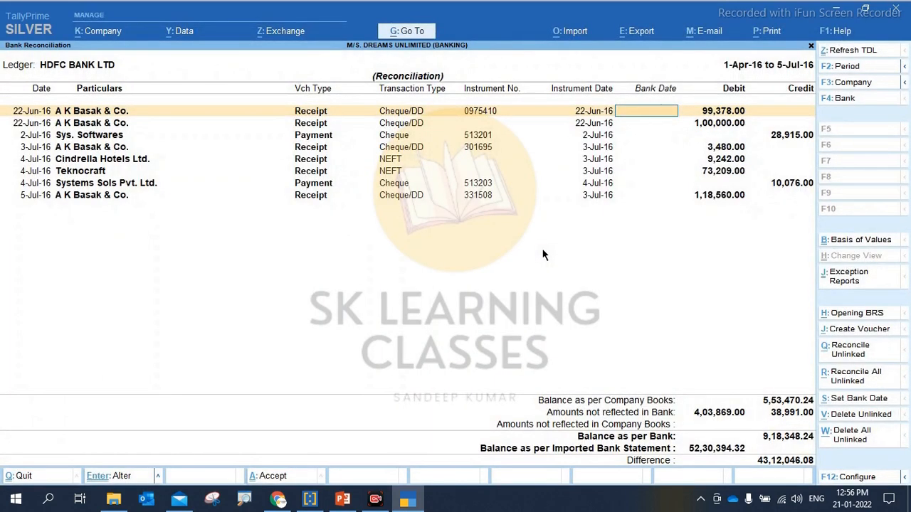
{"action": "key", "text": "Escape"}
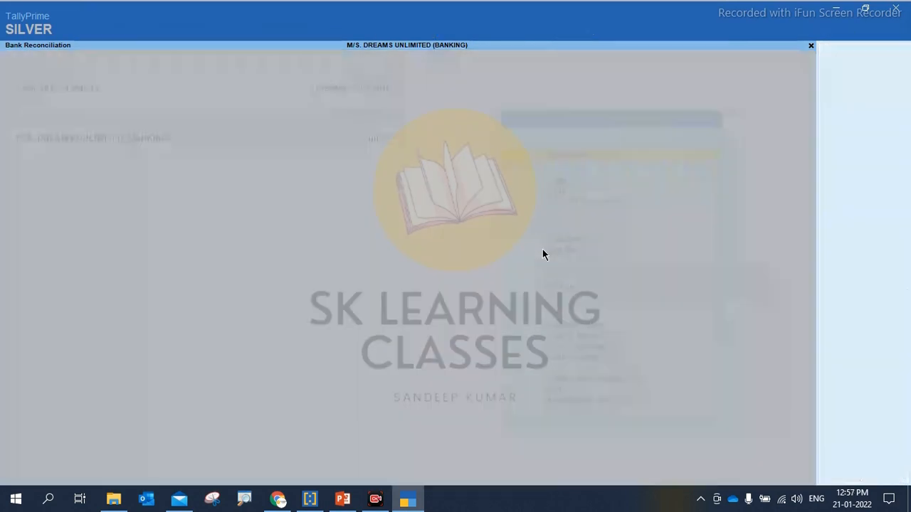
{"action": "key", "text": "Escape"}
{"action": "key", "text": "Escape"}
{"action": "key", "text": "Escape"}
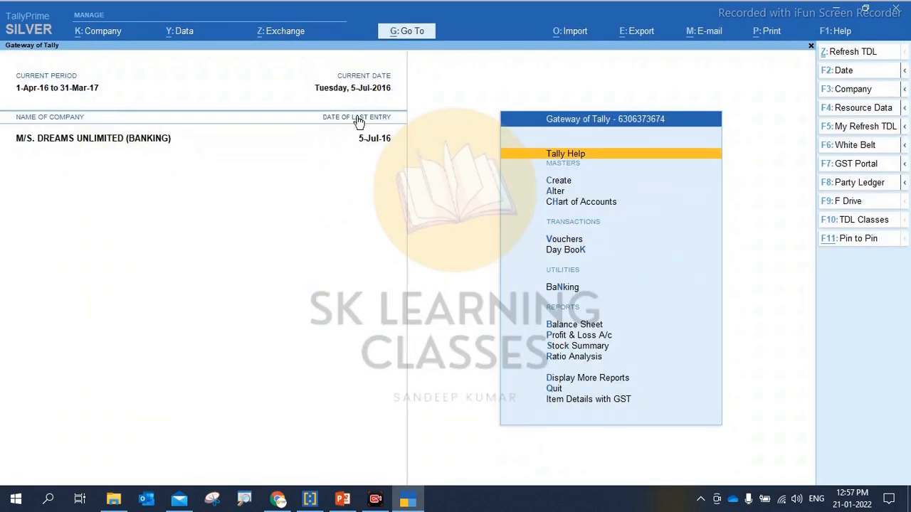
- Shut the company M/S. DREAMS UNLIMITED (BANKING)
{"action": "left_click", "coordinate": [96, 36]}
{"action": "key", "text": "Down"}
{"action": "key", "text": "Down"}
{"action": "key", "text": "Down"}
{"action": "key", "text": "Down"}
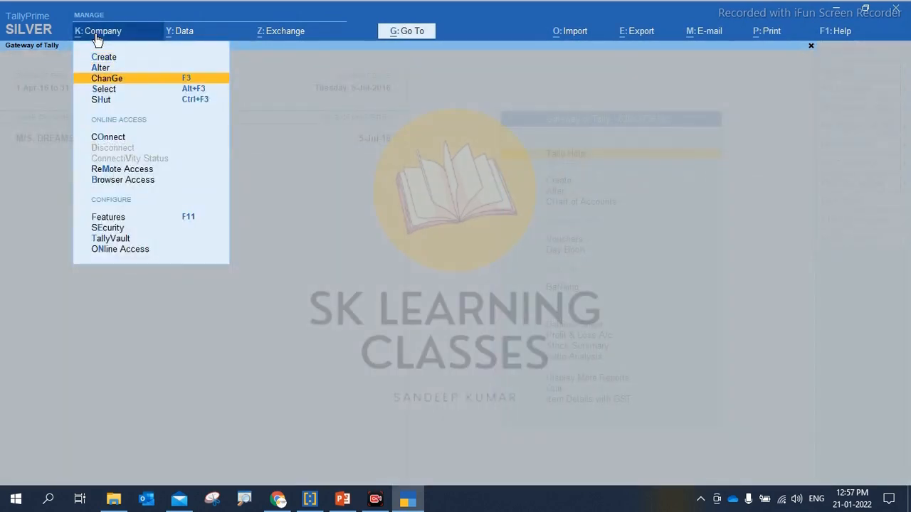
{"action": "key", "text": "Return"}
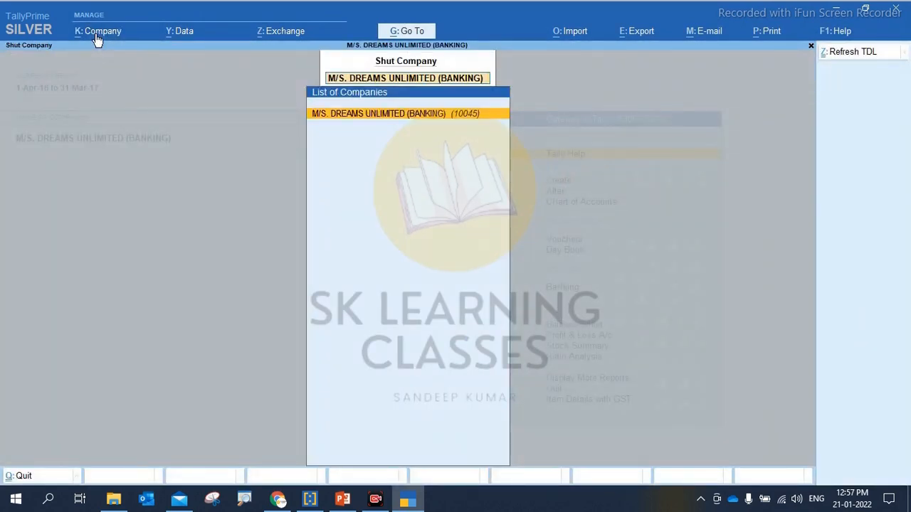
{"action": "key", "text": "Return"}
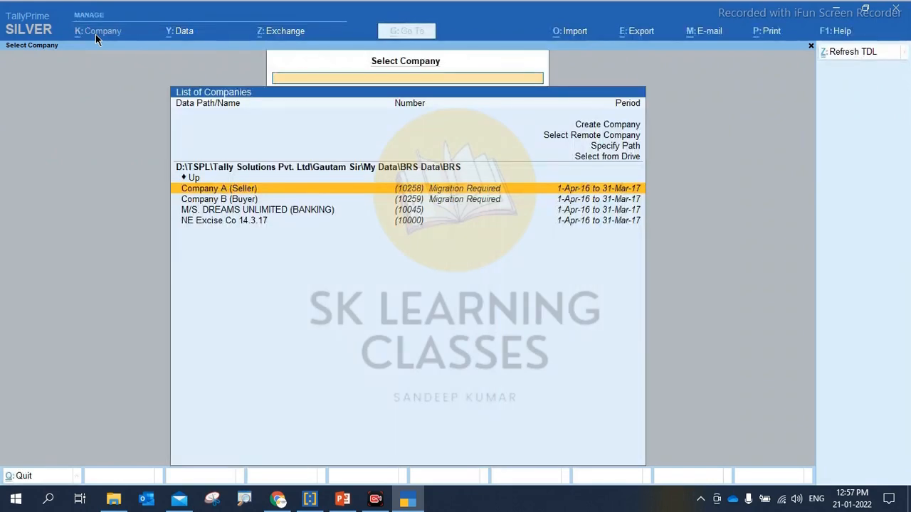
- Switch to File Explorer, open the Auto BRS Data folder, show it as medium icons and select company data folder 10025
{"action": "left_click", "coordinate": [118, 501]}
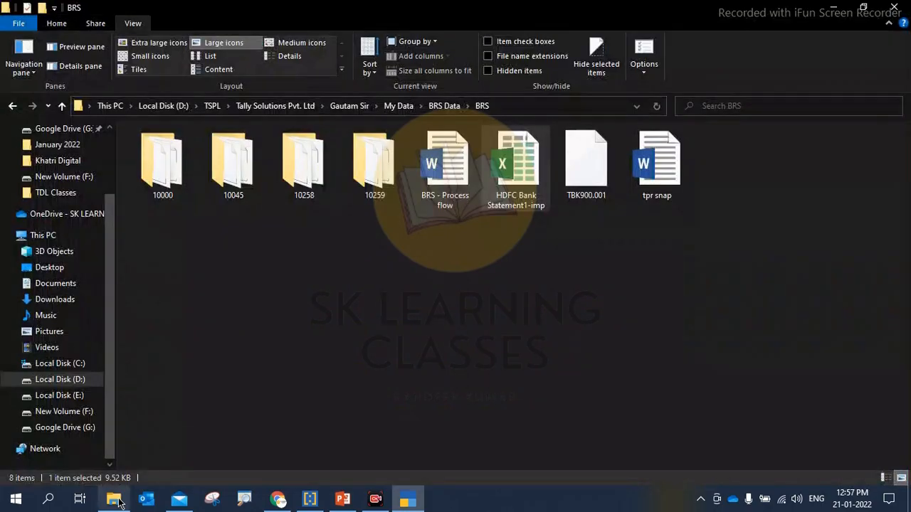
{"action": "left_click", "coordinate": [13, 108]}
{"action": "left_click", "coordinate": [179, 151]}
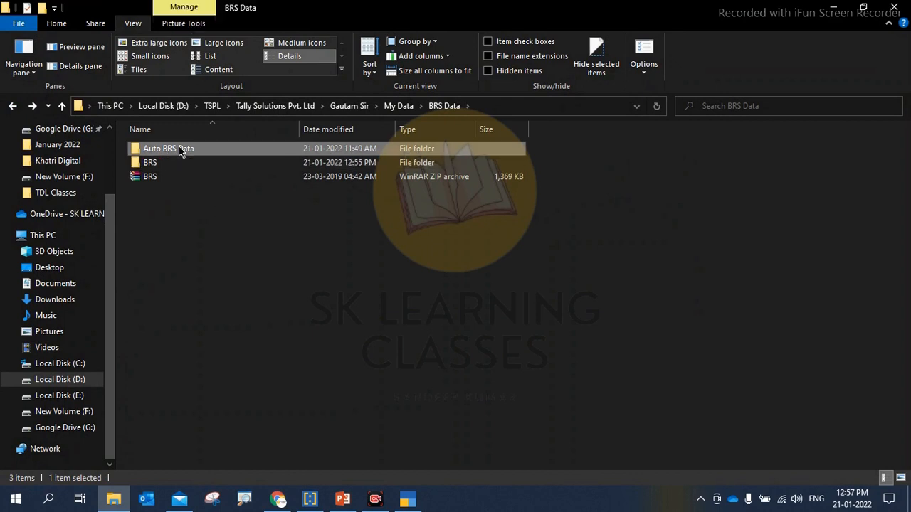
{"action": "double_click", "coordinate": [179, 151]}
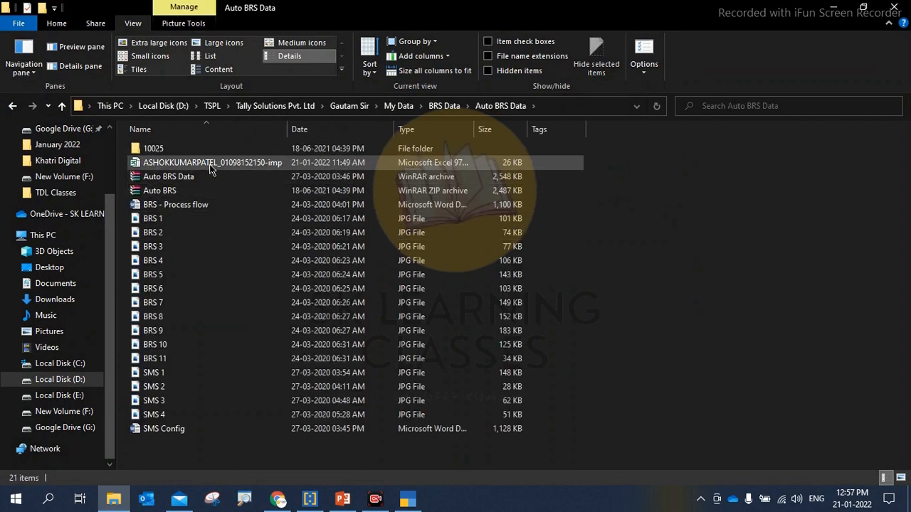
{"action": "left_click", "coordinate": [210, 165]}
{"action": "left_click", "coordinate": [295, 42]}
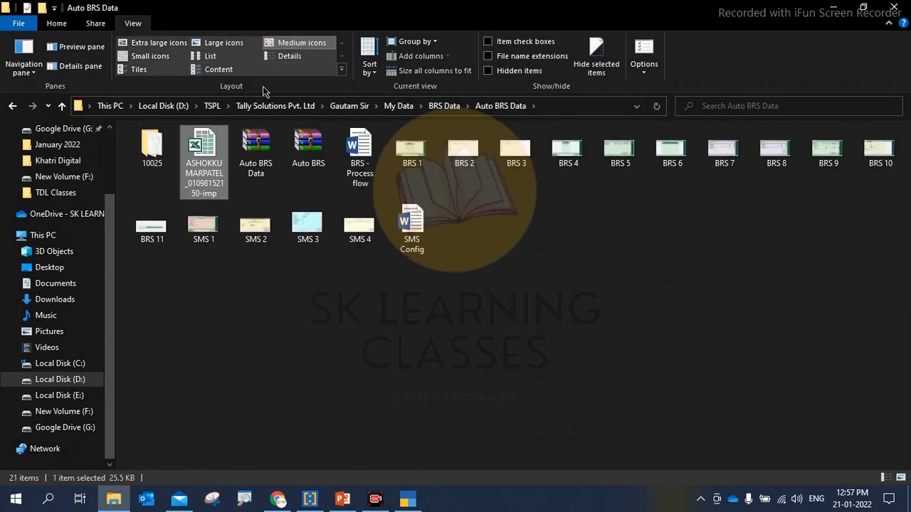
{"action": "left_click", "coordinate": [152, 158]}
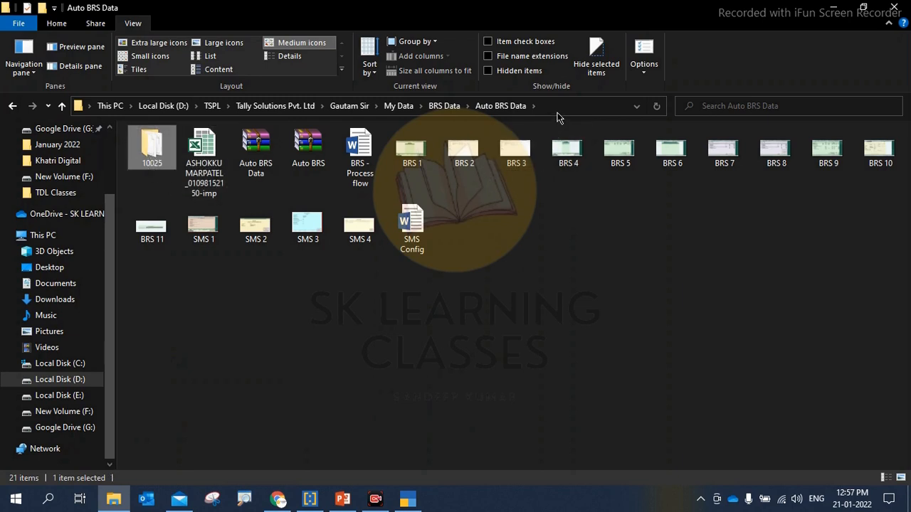
- Copy the Auto BRS Data folder path, switch to TallyPrime and specify it as the company data path
{"action": "left_click", "coordinate": [557, 110]}
{"action": "key", "text": "ctrl+c"}
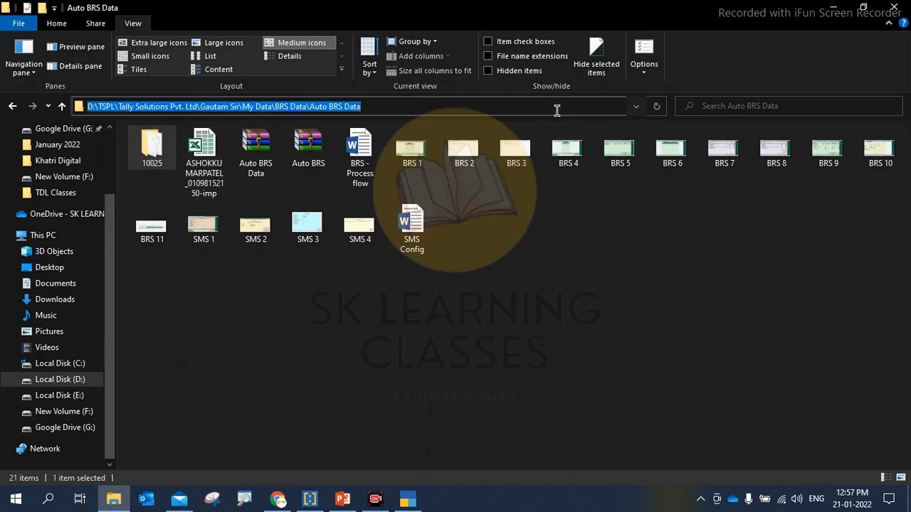
{"action": "left_click", "coordinate": [412, 498]}
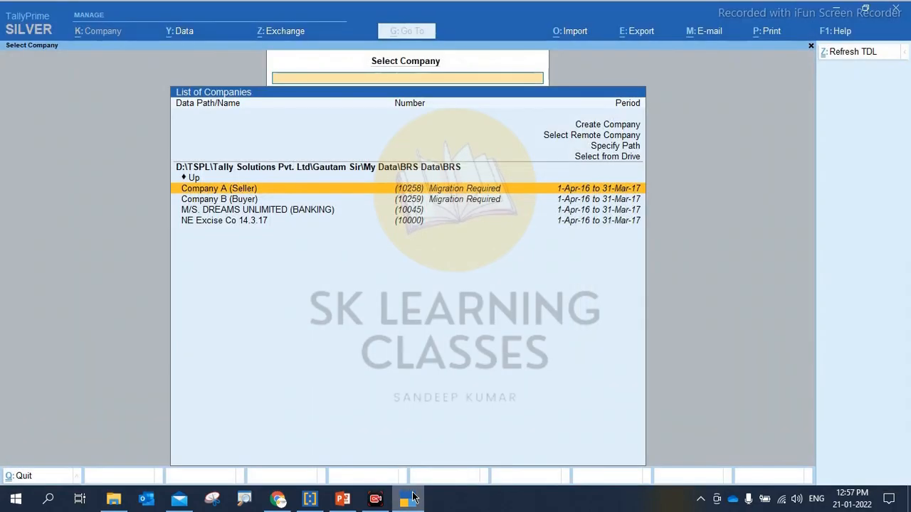
{"action": "key", "text": "Up"}
{"action": "key", "text": "Up"}
{"action": "key", "text": "Up"}
{"action": "key", "text": "Up"}
{"action": "key", "text": "Return"}
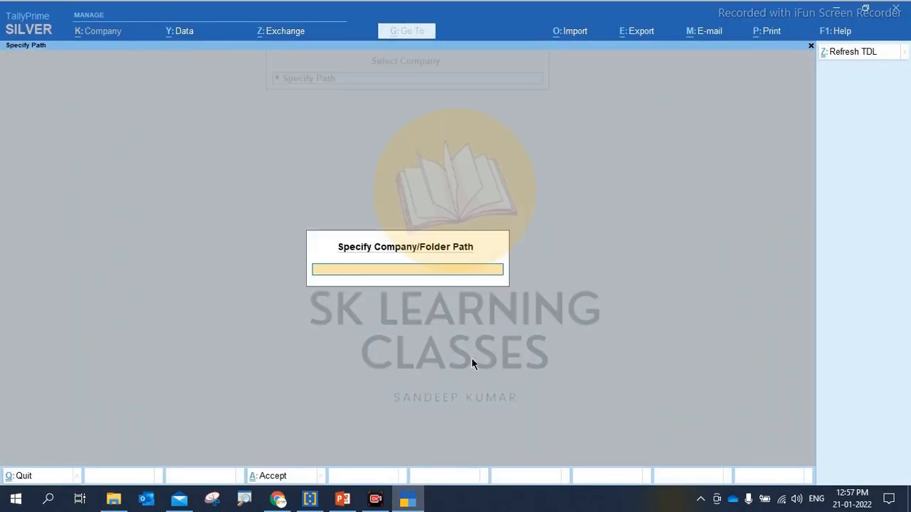
{"action": "key", "text": "ctrl+v"}
{"action": "key", "text": "Return"}
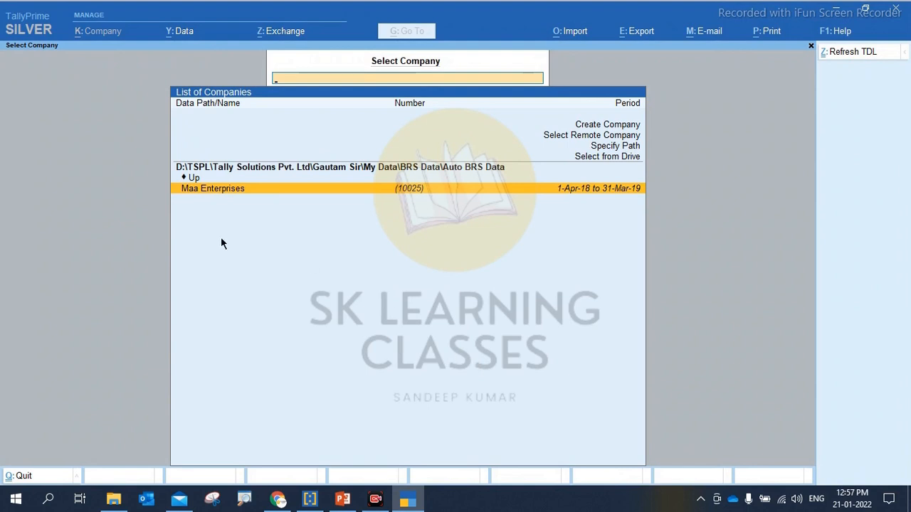
- Open the company Maa Enterprises, logging in with its username and account password
{"action": "key", "text": "Return"}
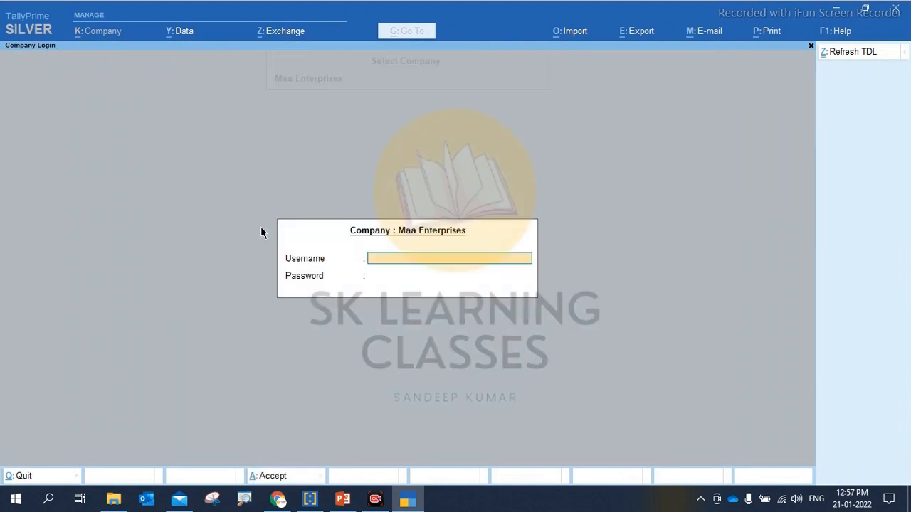
{"action": "type", "text": "s"}
{"action": "key", "text": "Return"}
{"action": "type", "text": "s"}
{"action": "key", "text": "Return"}
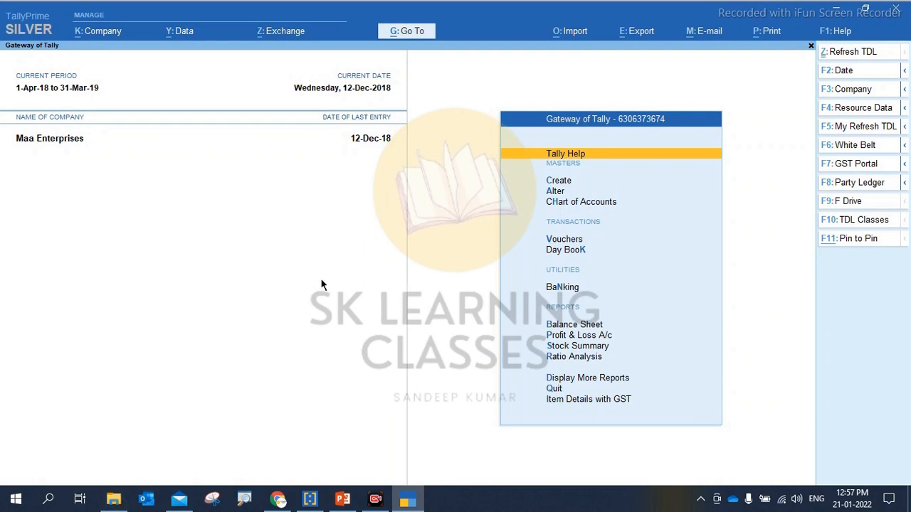
- Open the Syndicate Bank ledger for alteration and check its auto reconciliation settings
{"action": "key", "text": "Down"}
{"action": "key", "text": "Down"}
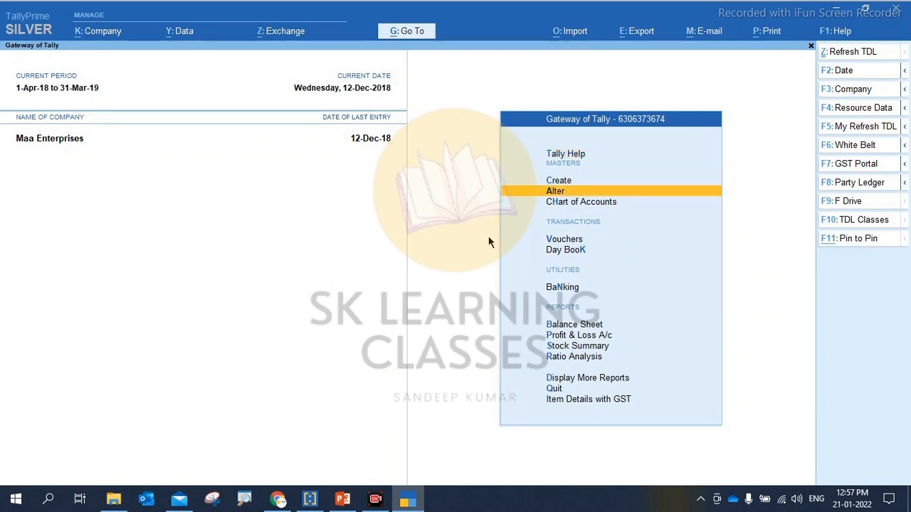
{"action": "key", "text": "Return"}
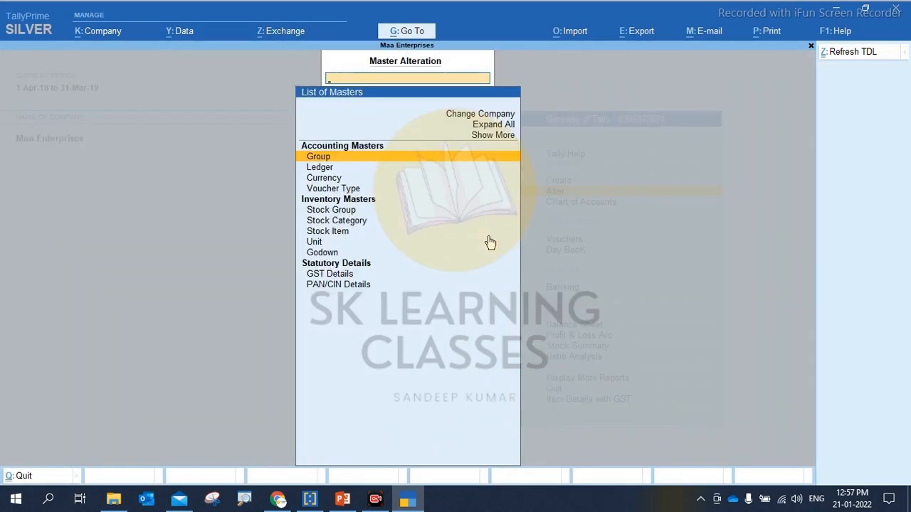
{"action": "key", "text": "Down"}
{"action": "key", "text": "Down"}
{"action": "key", "text": "Up"}
{"action": "key", "text": "Return"}
{"action": "type", "text": "Ban"}
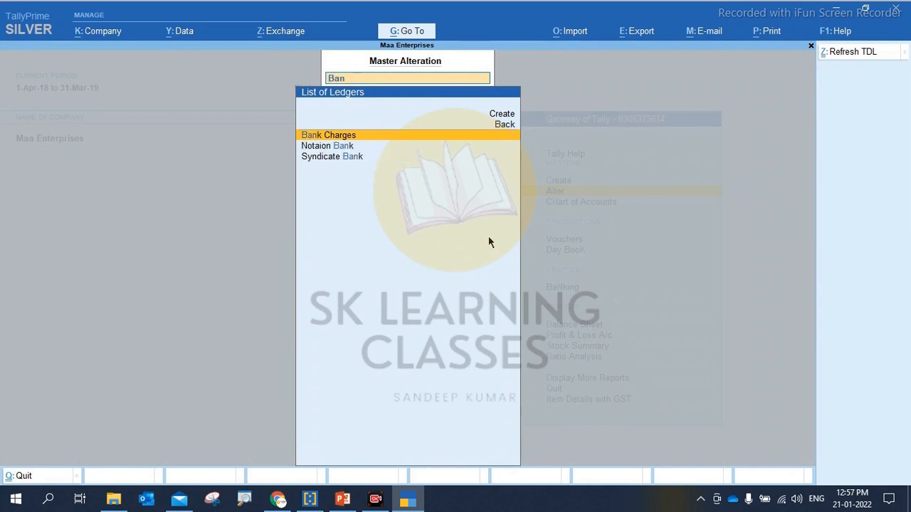
{"action": "key", "text": "Down"}
{"action": "key", "text": "Down"}
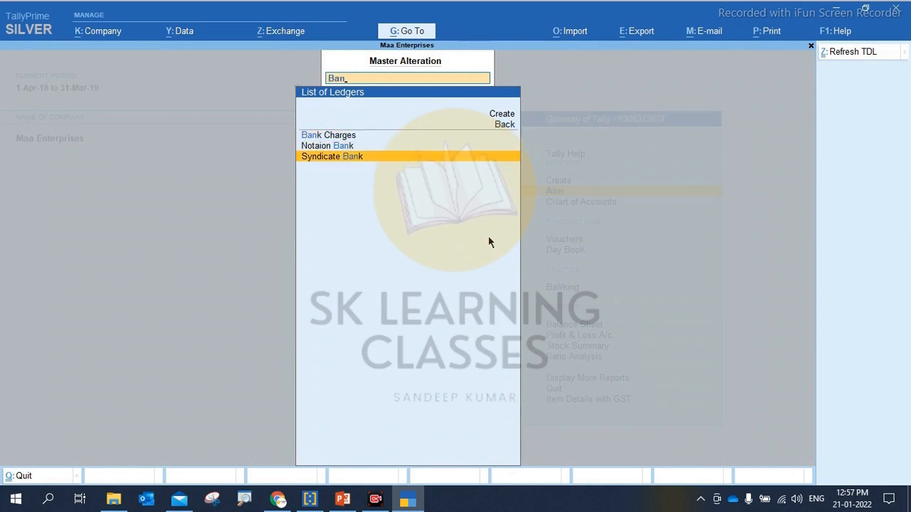
{"action": "key", "text": "Return"}
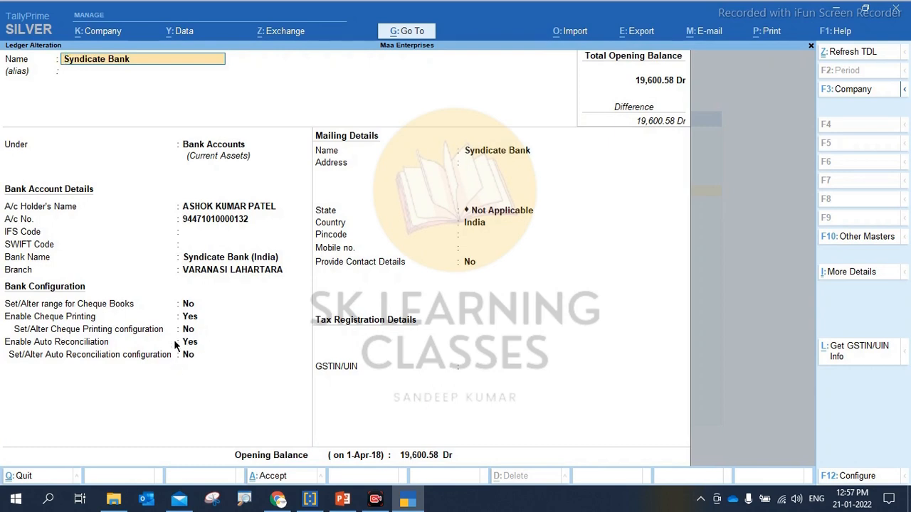
- Quit the Syndicate Bank ledger without changes and return to the Gateway of Tally
{"action": "key", "text": "Escape"}
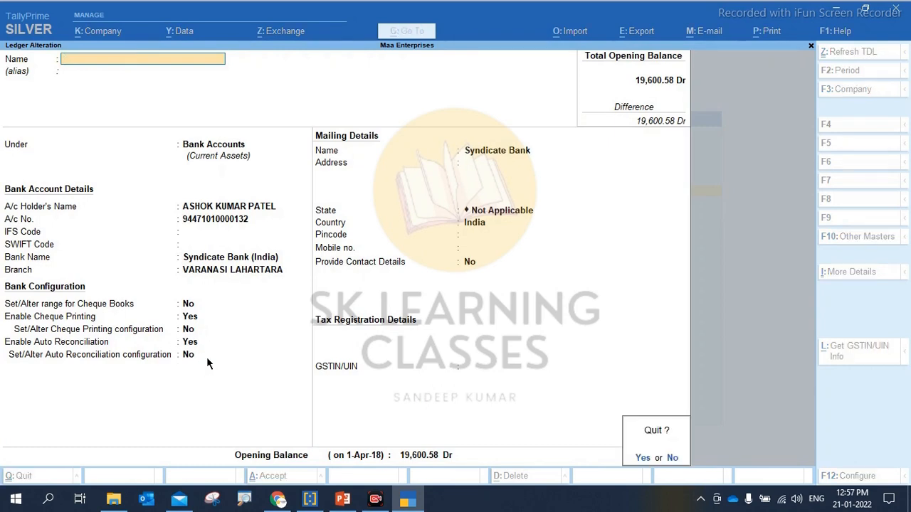
{"action": "key", "text": "y"}
{"action": "key", "text": "Escape"}
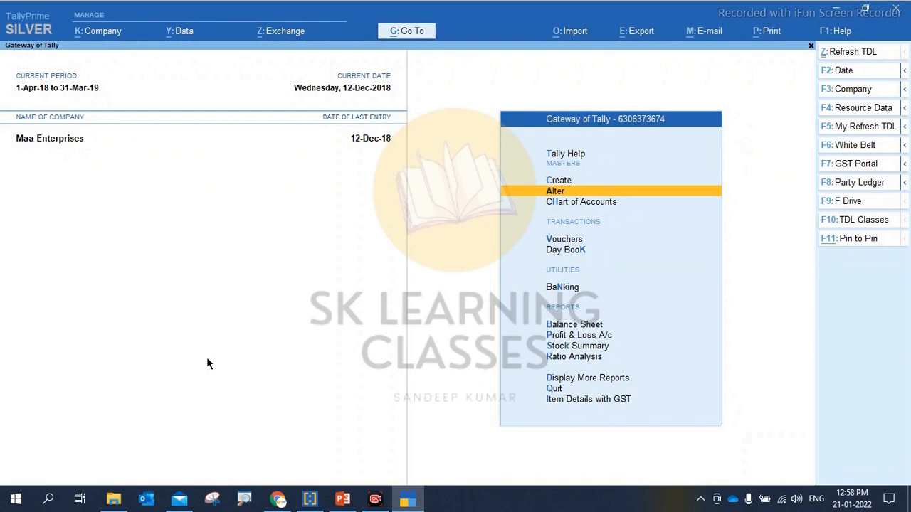
{"action": "key", "text": "Escape"}
{"action": "key", "text": "Escape"}
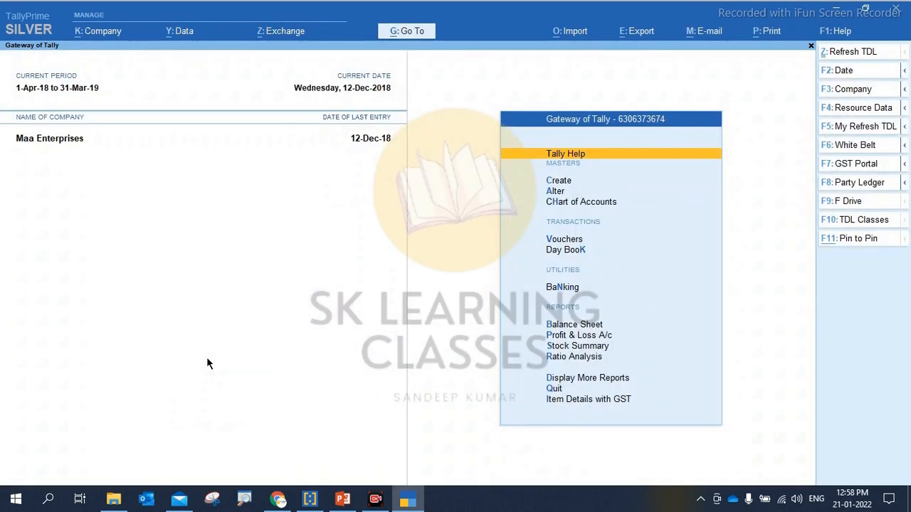
- Open Bank Reconciliation from the Banking utilities of Maa Enterprises
{"action": "key", "text": "Down"}
{"action": "key", "text": "Down"}
{"action": "key", "text": "Down"}
{"action": "key", "text": "Down"}
{"action": "key", "text": "Down"}
{"action": "key", "text": "Down"}
{"action": "key", "text": "Down"}
{"action": "key", "text": "Up"}
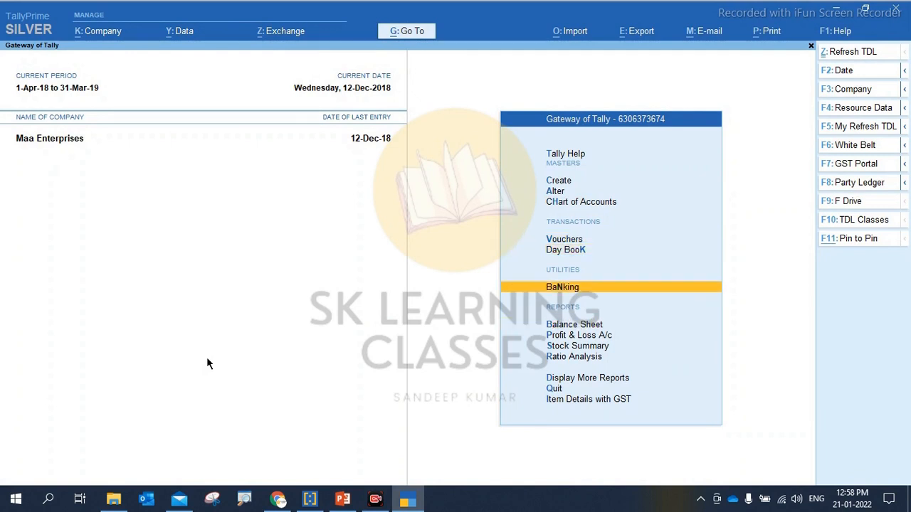
{"action": "key", "text": "Return"}
{"action": "key", "text": "Down"}
{"action": "key", "text": "Down"}
{"action": "key", "text": "Down"}
{"action": "key", "text": "Down"}
{"action": "key", "text": "Down"}
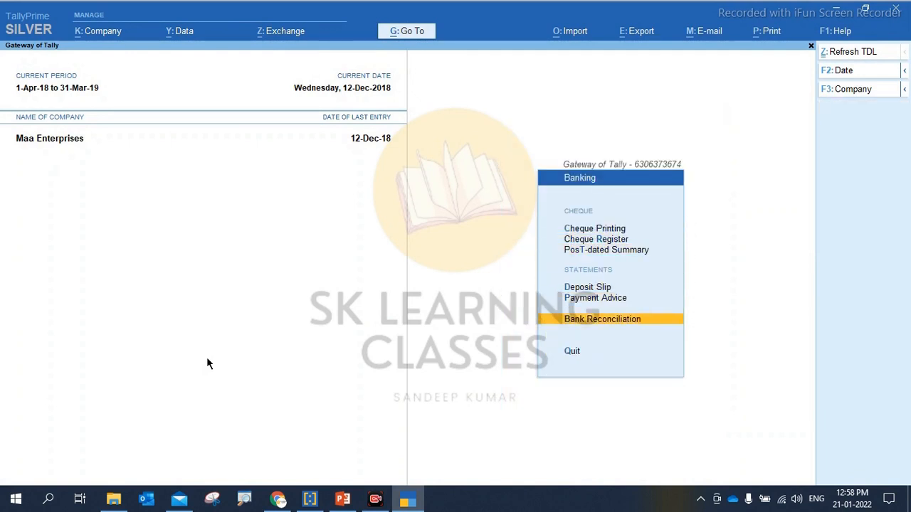
{"action": "key", "text": "Return"}
- Choose the Syndicate Bank ledger to show its bank reconciliation
{"action": "key", "text": "Down"}
{"action": "key", "text": "Up"}
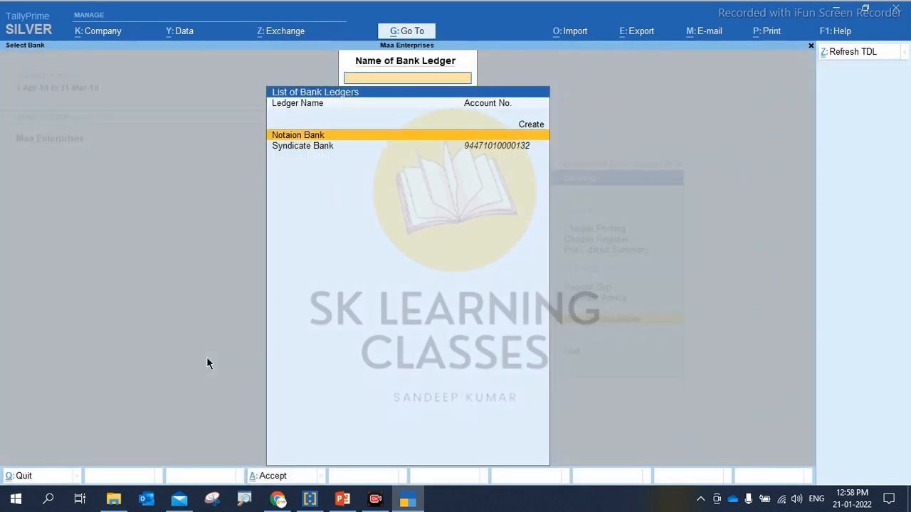
{"action": "key", "text": "Down"}
{"action": "key", "text": "Up"}
{"action": "key", "text": "Down"}
{"action": "key", "text": "Return"}
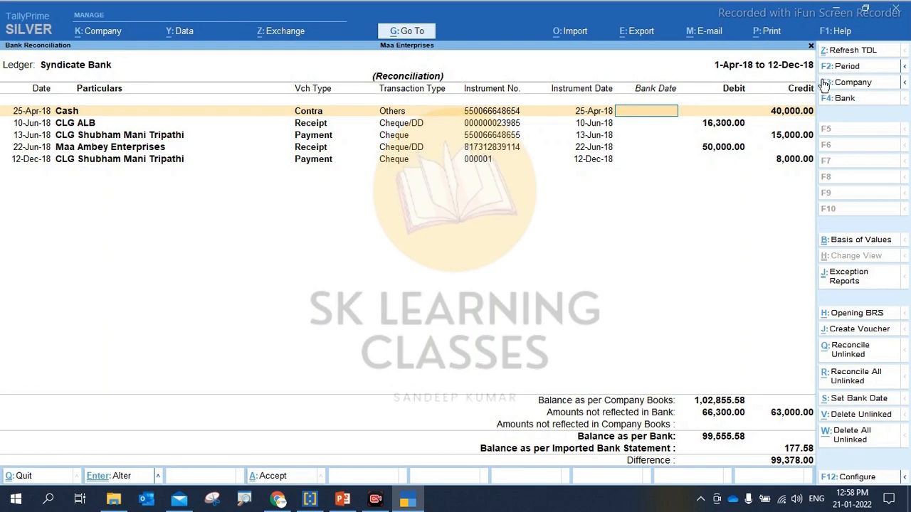
- Locate the bank statement Excel file in File Explorer, select its folder path, and return to TallyPrime
{"action": "left_click", "coordinate": [114, 500]}
{"action": "left_click", "coordinate": [215, 165]}
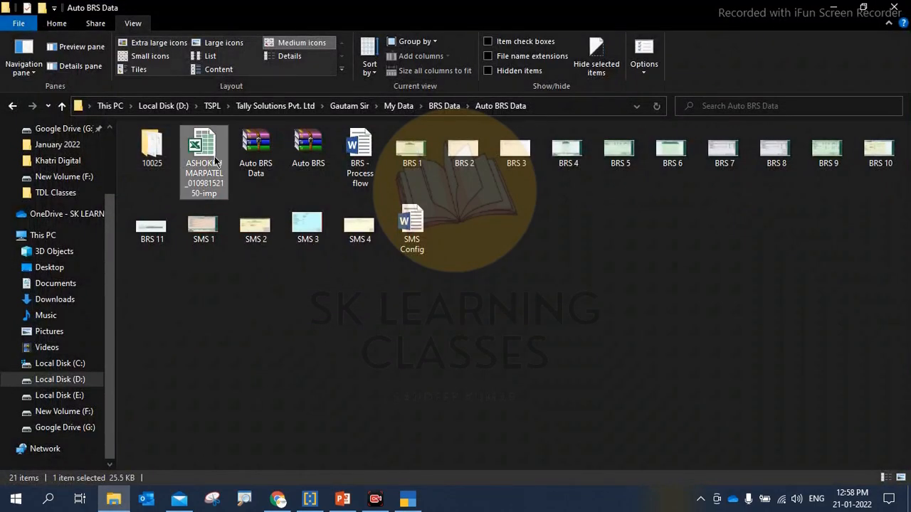
{"action": "left_click", "coordinate": [563, 105]}
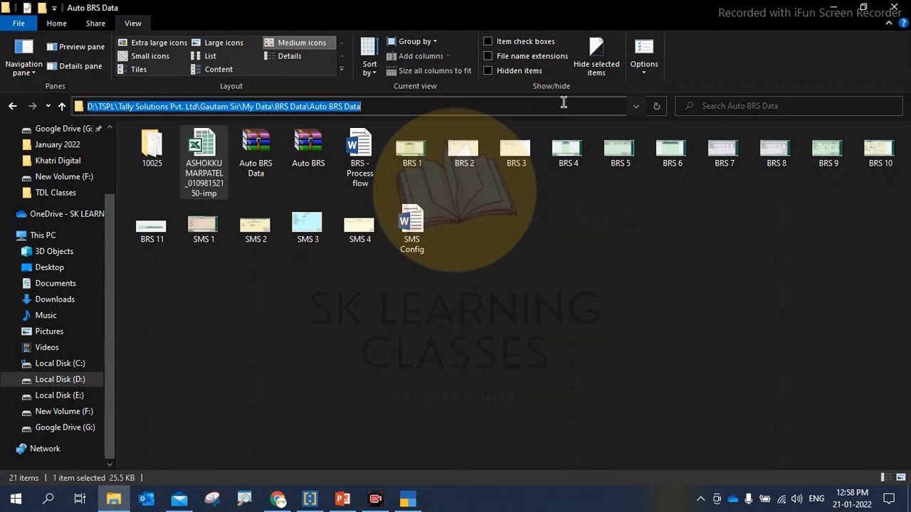
{"action": "left_click", "coordinate": [408, 500]}
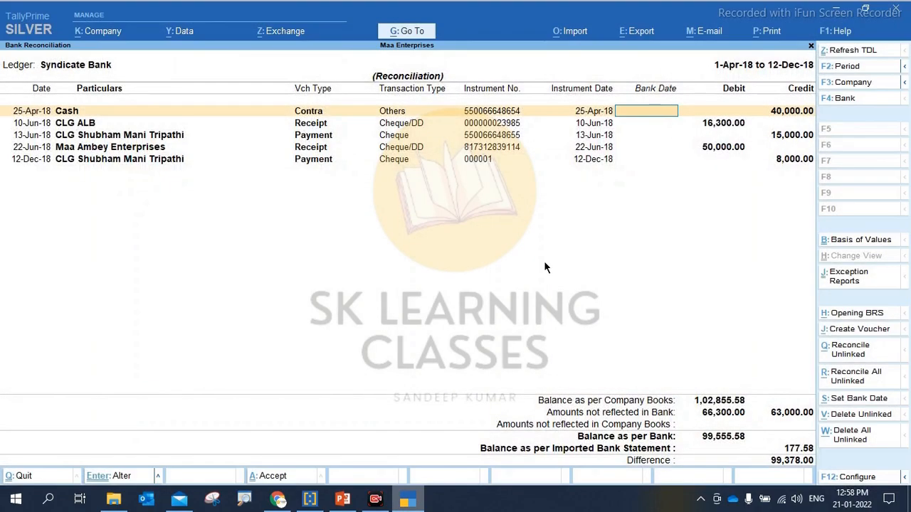
- Start importing a bank statement into the Syndicate Bank reconciliation
{"action": "left_click", "coordinate": [578, 32]}
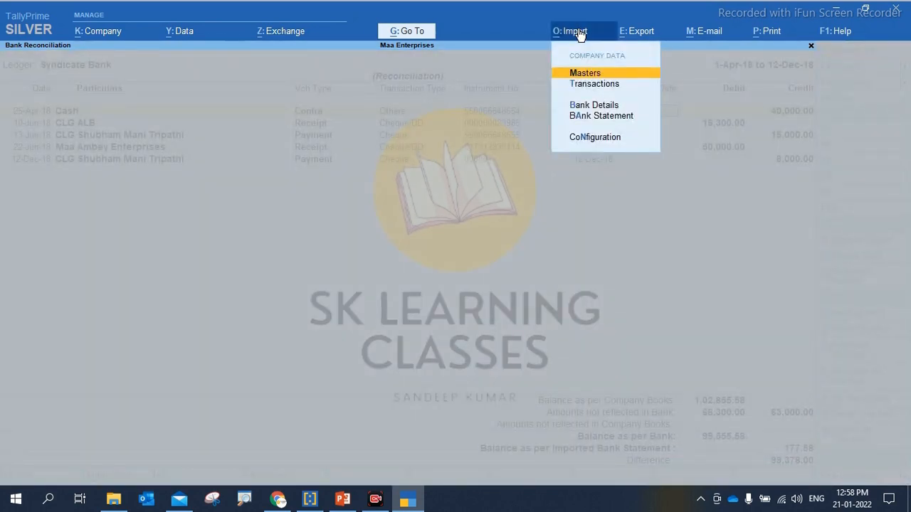
{"action": "key", "text": "Down"}
{"action": "key", "text": "Down"}
{"action": "key", "text": "Down"}
{"action": "key", "text": "Return"}
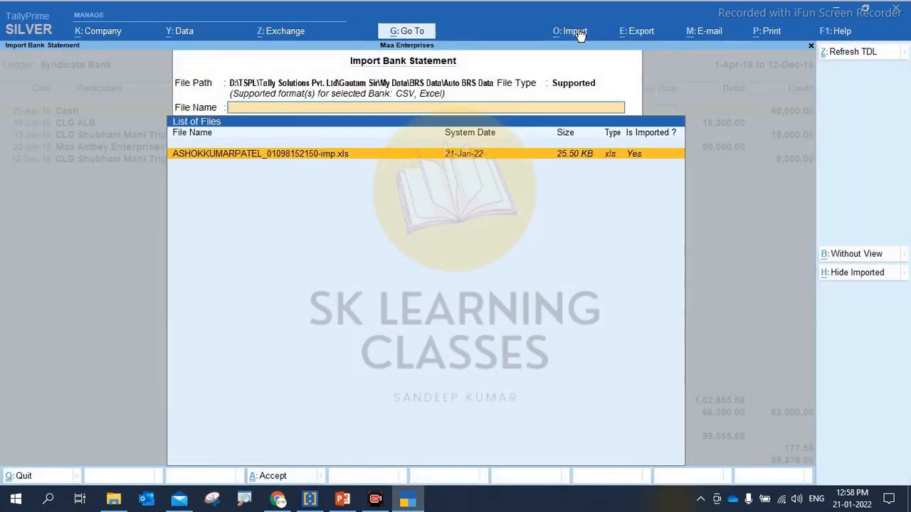
- Specify the Auto BRS Data folder as the statement's file path and keep the file type as Supported
{"action": "key", "text": "BackSpace"}
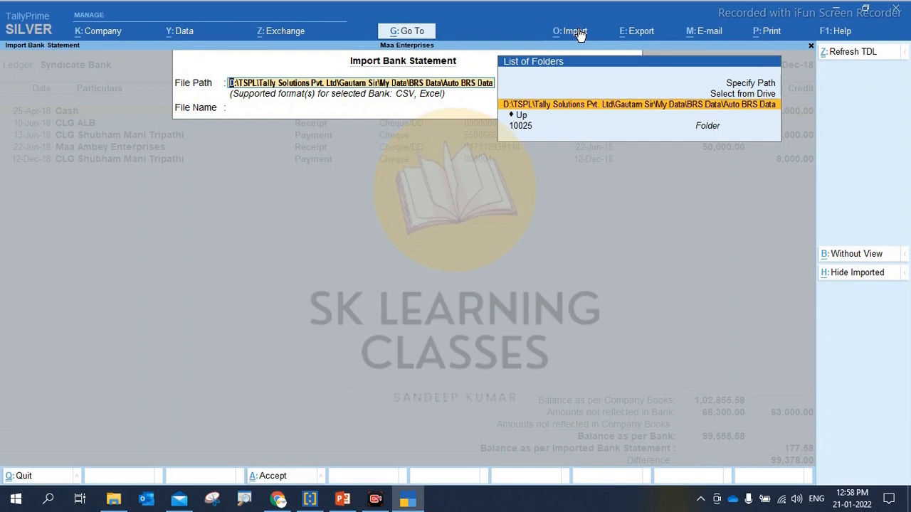
{"action": "key", "text": "Up"}
{"action": "key", "text": "Up"}
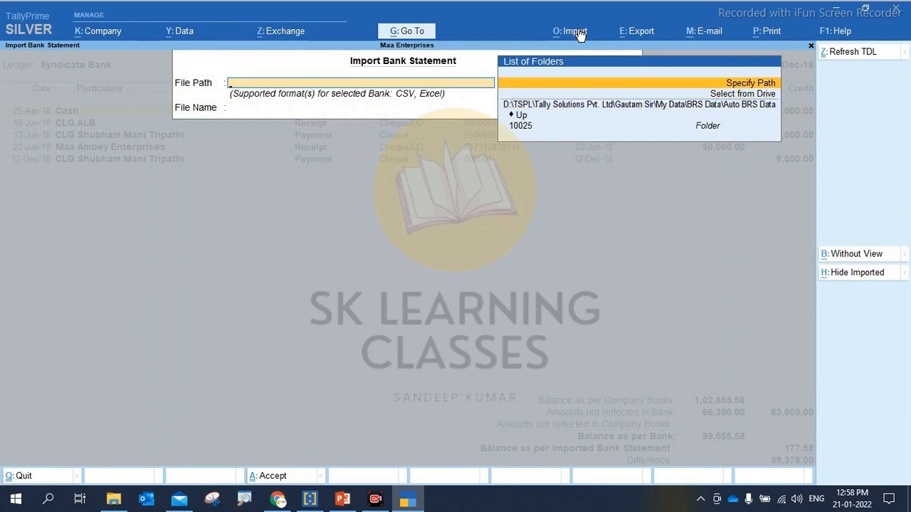
{"action": "key", "text": "Return"}
{"action": "key", "text": "Return"}
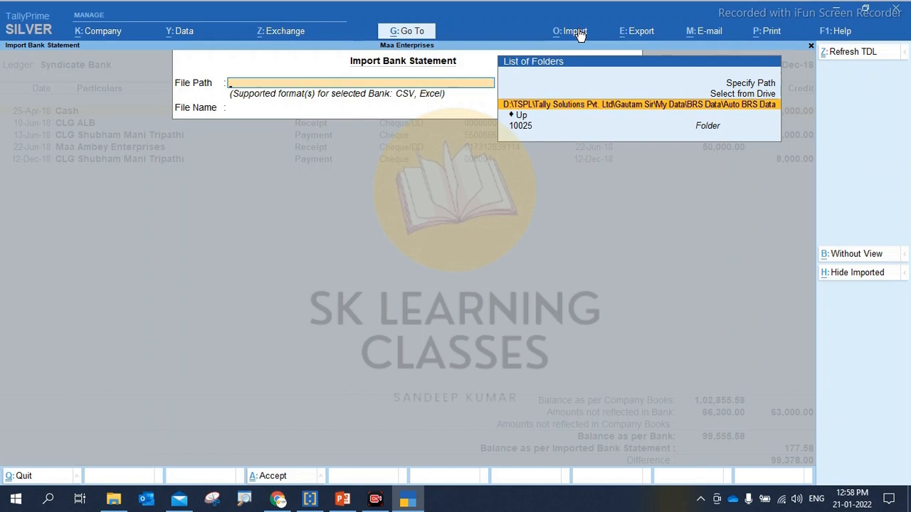
{"action": "key", "text": "Return"}
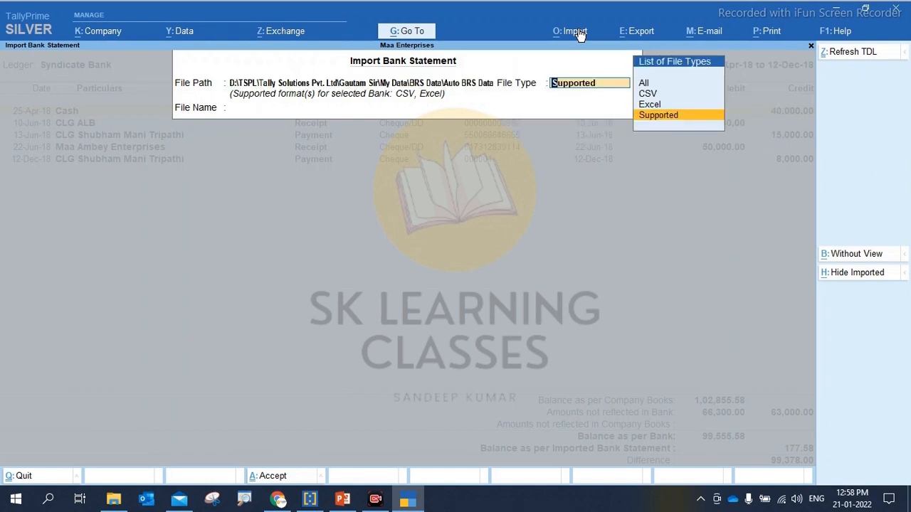
{"action": "key", "text": "Return"}
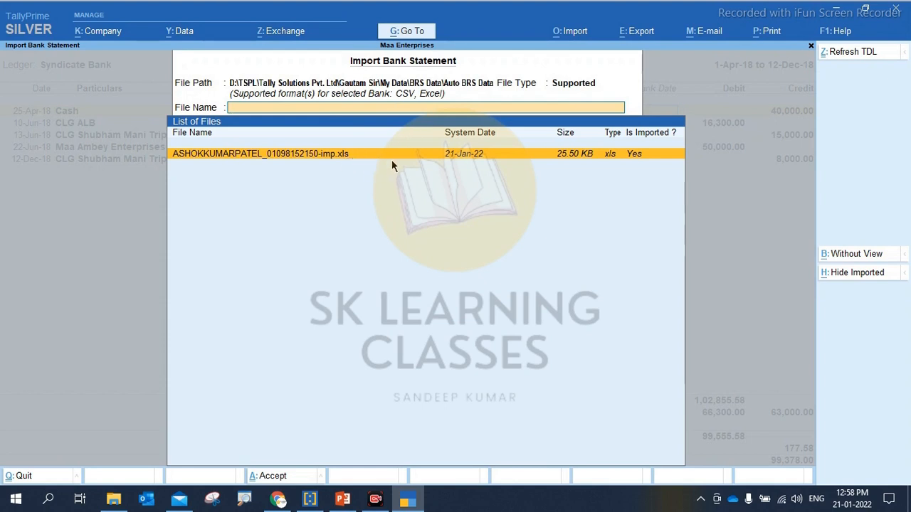
- Hide the already imported files and try to choose a statement file from the Auto BRS Data folder
{"action": "left_click", "coordinate": [841, 278]}
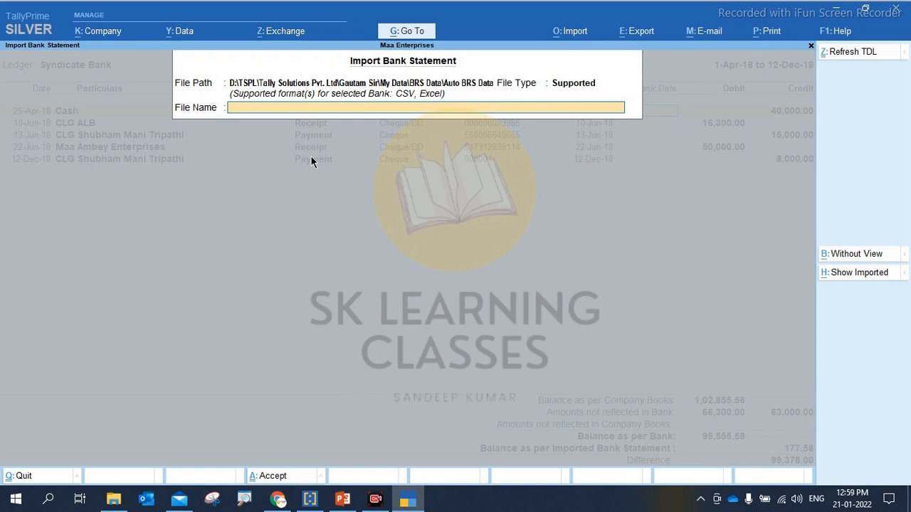
{"action": "key", "text": "BackSpace"}
{"action": "key", "text": "BackSpace"}
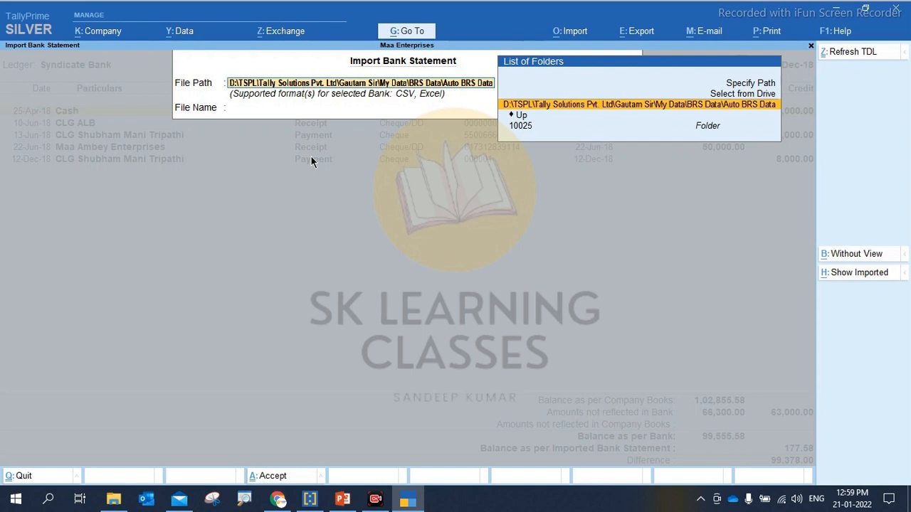
{"action": "key", "text": "Return"}
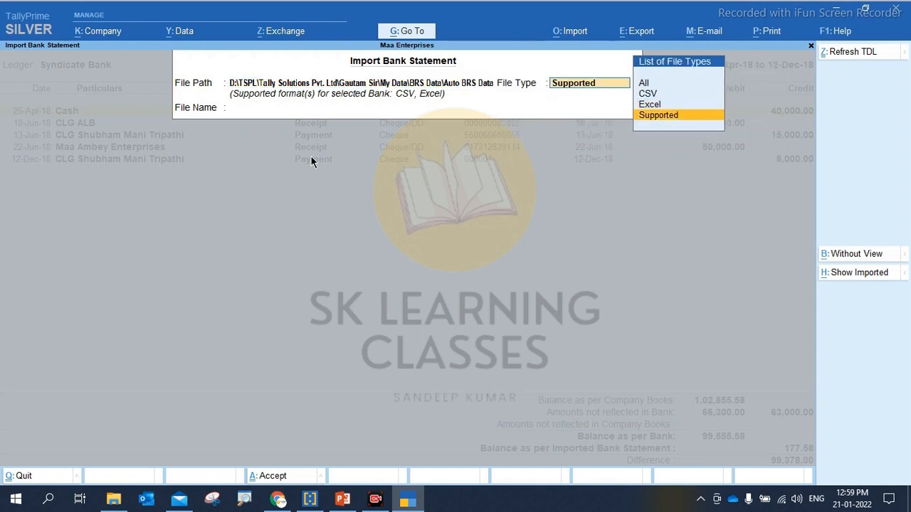
{"action": "key", "text": "Return"}
{"action": "key", "text": "Return"}
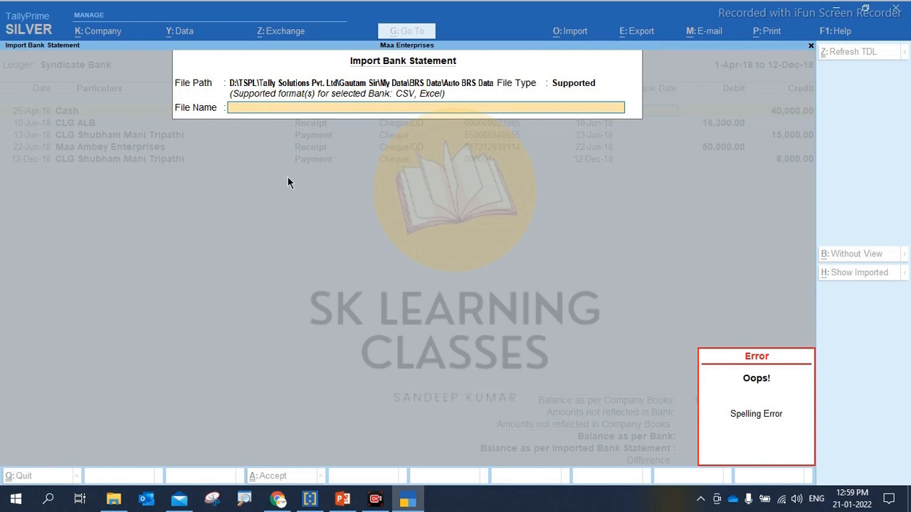
{"action": "key", "text": "Escape"}
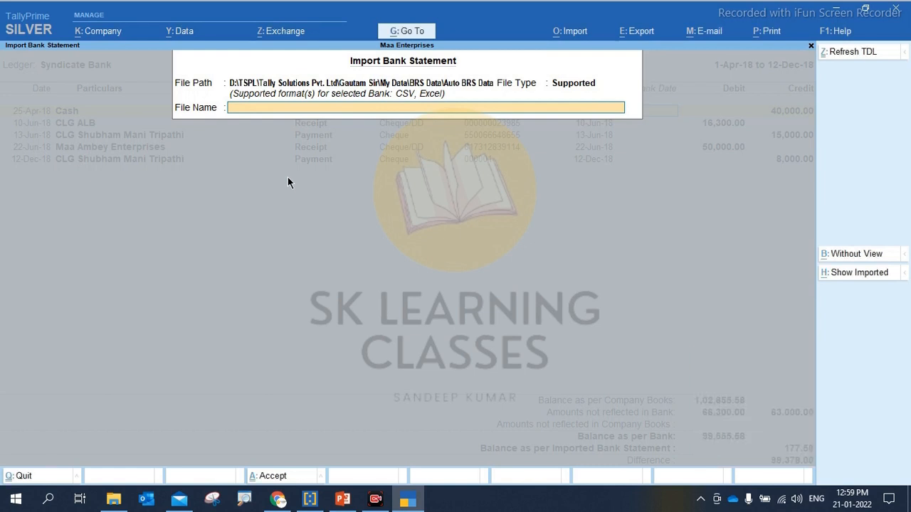
- Show the already imported files, choose the Excel bank statement in the list and agree to continue to its preview
{"action": "left_click", "coordinate": [862, 278]}
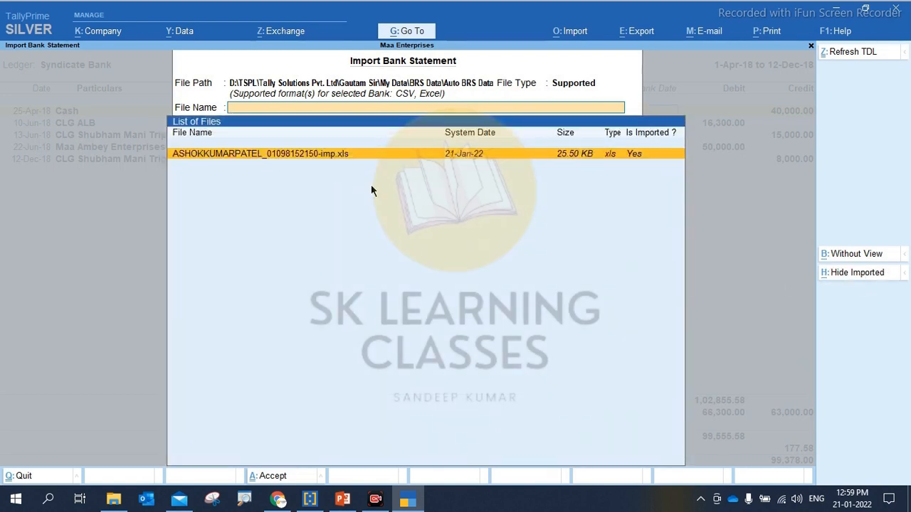
{"action": "left_click", "coordinate": [413, 163]}
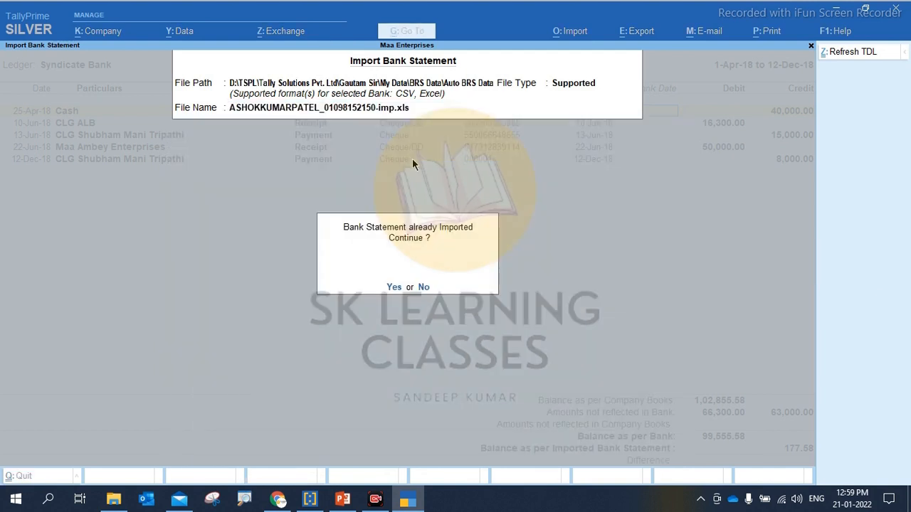
{"action": "left_click", "coordinate": [395, 287]}
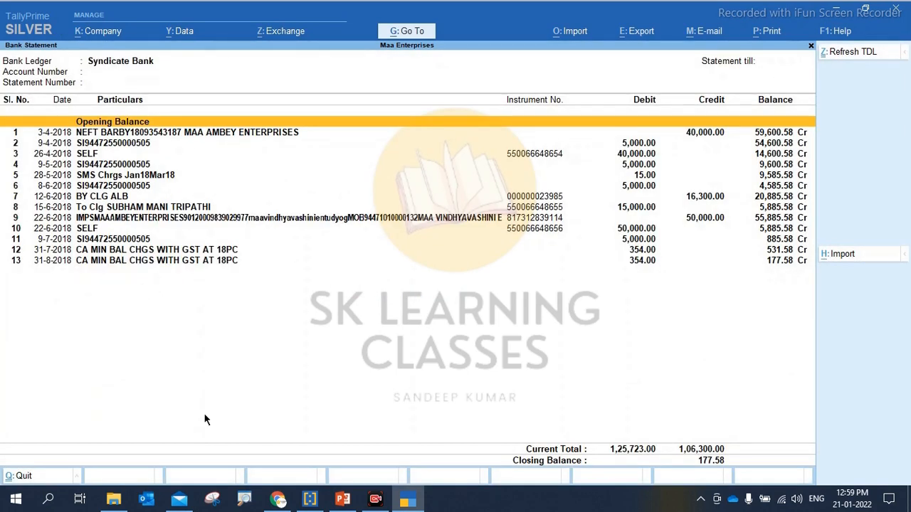
- Switch to File Explorer, open the bank statement workbook from the Auto BRS Data folder in Excel, and dismiss the activation notice
{"action": "left_click", "coordinate": [113, 500]}
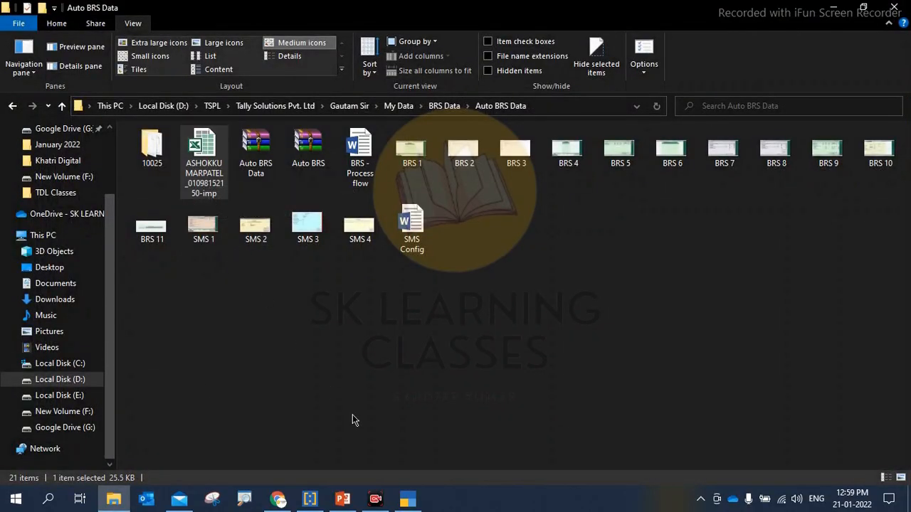
{"action": "left_click", "coordinate": [407, 498]}
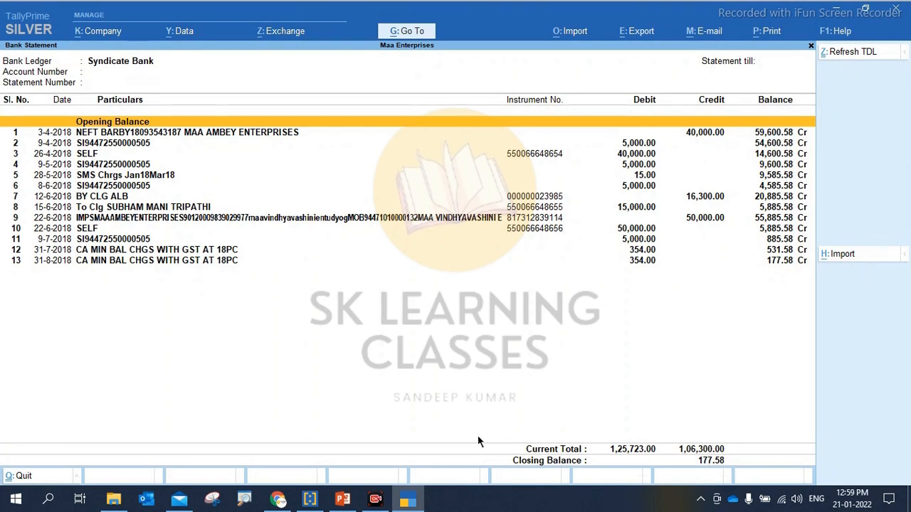
{"action": "left_click", "coordinate": [113, 500]}
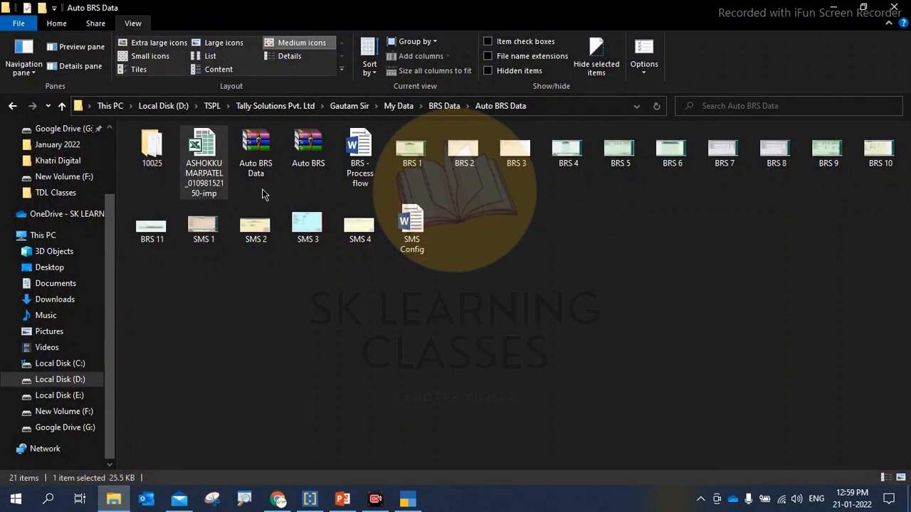
{"action": "double_click", "coordinate": [210, 164]}
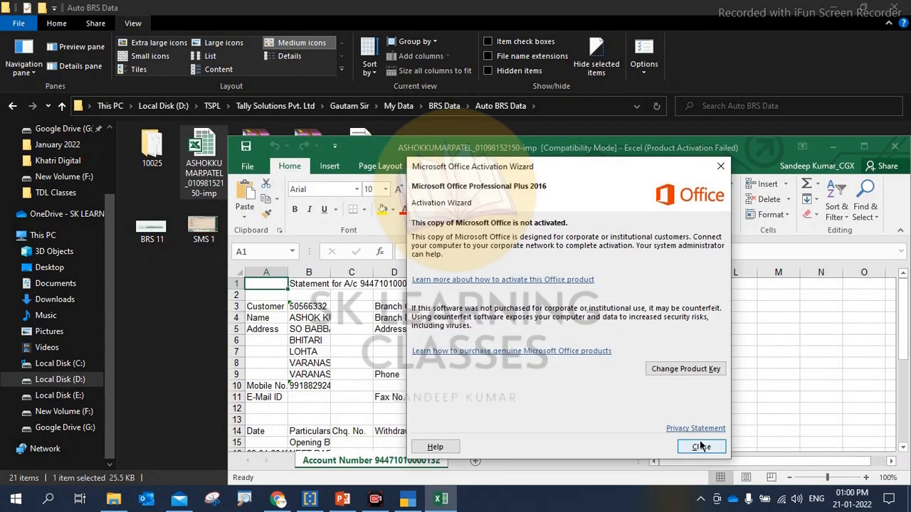
{"action": "left_click", "coordinate": [701, 445]}
{"action": "left_click", "coordinate": [865, 146]}
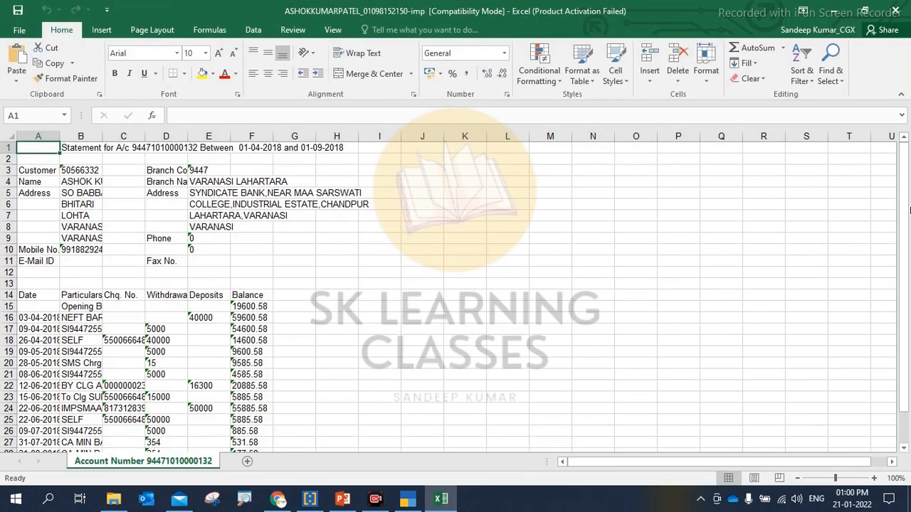
- Check the closing balance row at the end of the bank statement worksheet
{"action": "left_click_drag", "start_coordinate": [905, 213], "coordinate": [905, 251]}
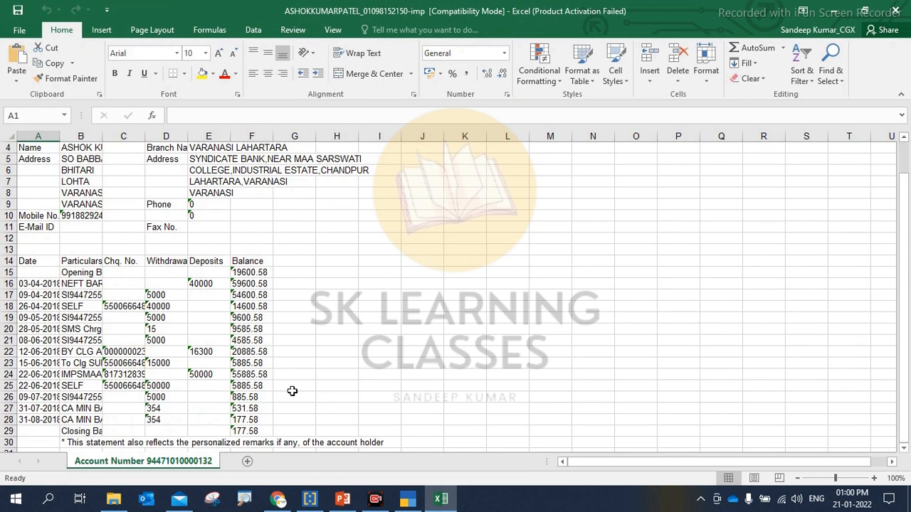
{"action": "left_click", "coordinate": [86, 430]}
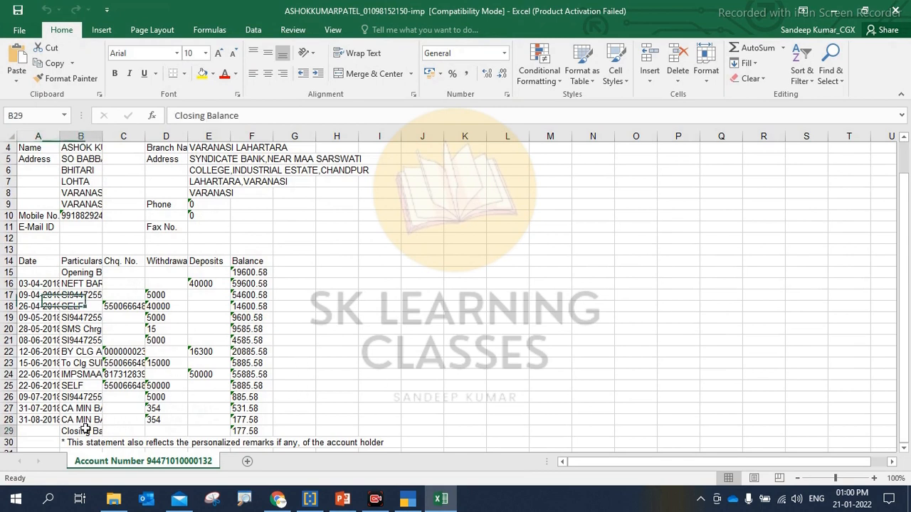
{"action": "key", "text": "Right"}
{"action": "key", "text": "Right"}
{"action": "key", "text": "Right"}
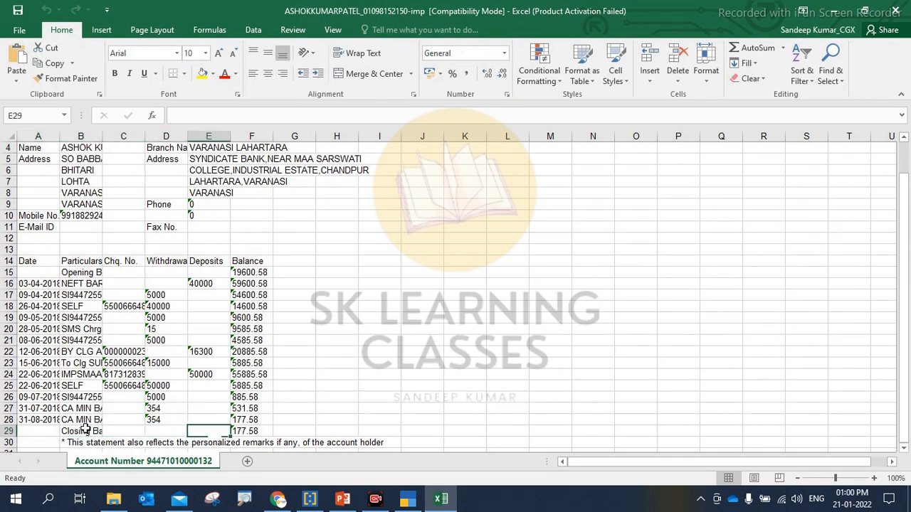
{"action": "key", "text": "Right"}
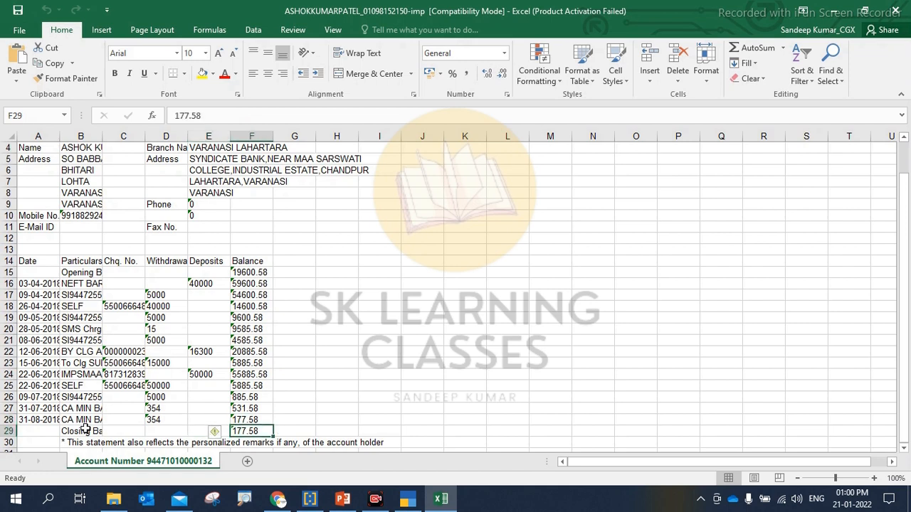
- Select the transaction dates in A16:A28 to count the statement entries, then close the workbook and return to TallyPrime
{"action": "key", "text": "Left"}
{"action": "key", "text": "Left"}
{"action": "key", "text": "Left"}
{"action": "key", "text": "Left"}
{"action": "key", "text": "Left"}
{"action": "key", "text": "Up"}
{"action": "key", "text": "shift+Up"}
{"action": "key", "text": "shift+Up"}
{"action": "key", "text": "shift+Up"}
{"action": "key", "text": "shift+Up"}
{"action": "key", "text": "shift+Up"}
{"action": "key", "text": "shift+Up"}
{"action": "key", "text": "shift+Up"}
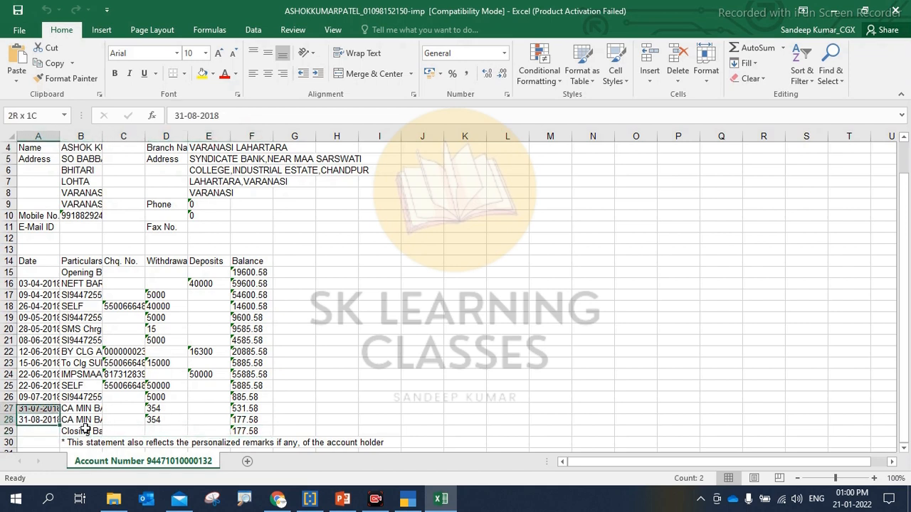
{"action": "key", "text": "shift+Up"}
{"action": "key", "text": "shift+Up"}
{"action": "key", "text": "shift+Up"}
{"action": "key", "text": "shift+Up"}
{"action": "key", "text": "shift+Up"}
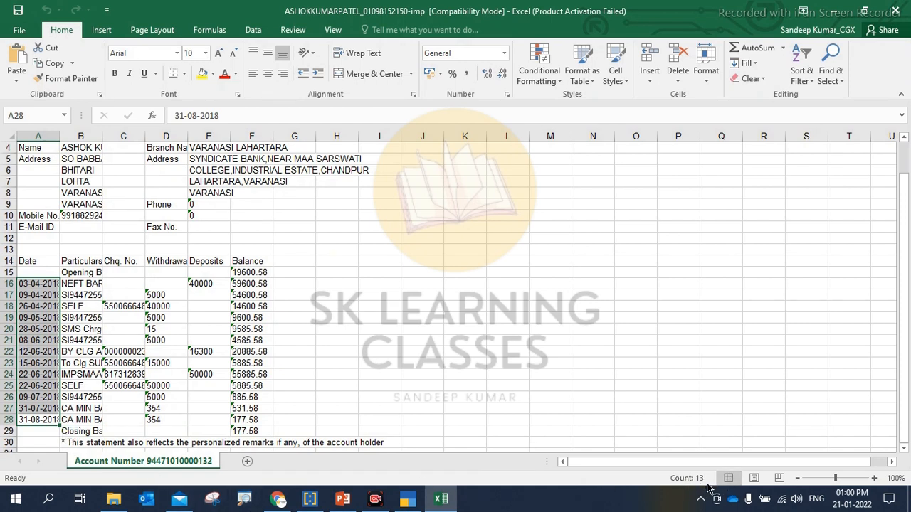
{"action": "left_click", "coordinate": [888, 10]}
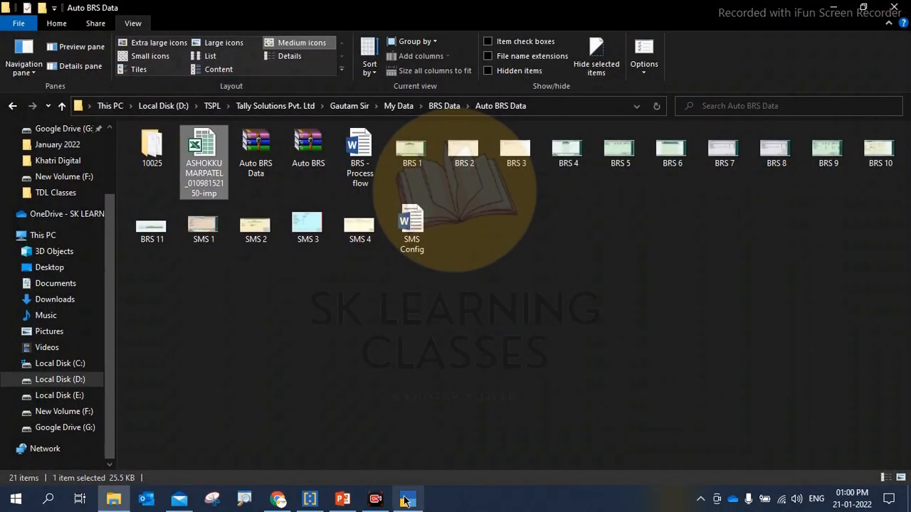
{"action": "left_click", "coordinate": [407, 501]}
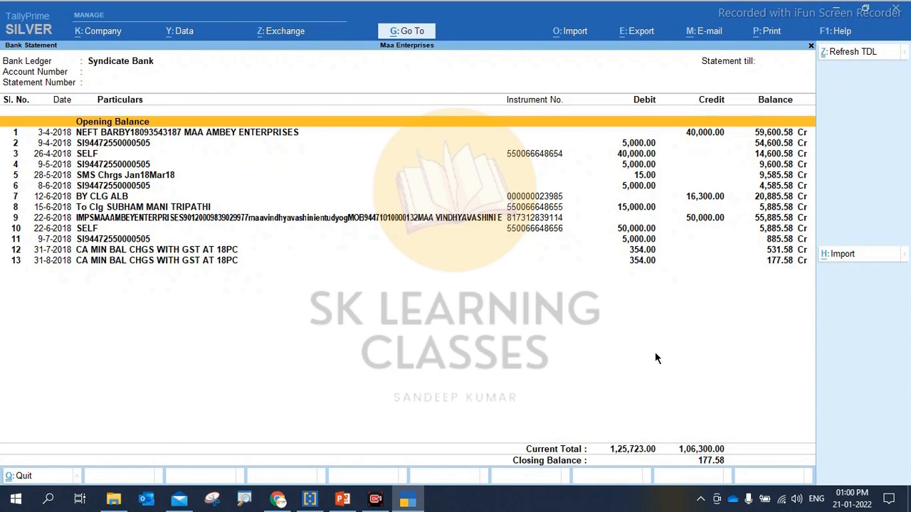
- Leave the statement preview and import the same Excel file into Syndicate Bank using Without View, agreeing to import it again
{"action": "key", "text": "Escape"}
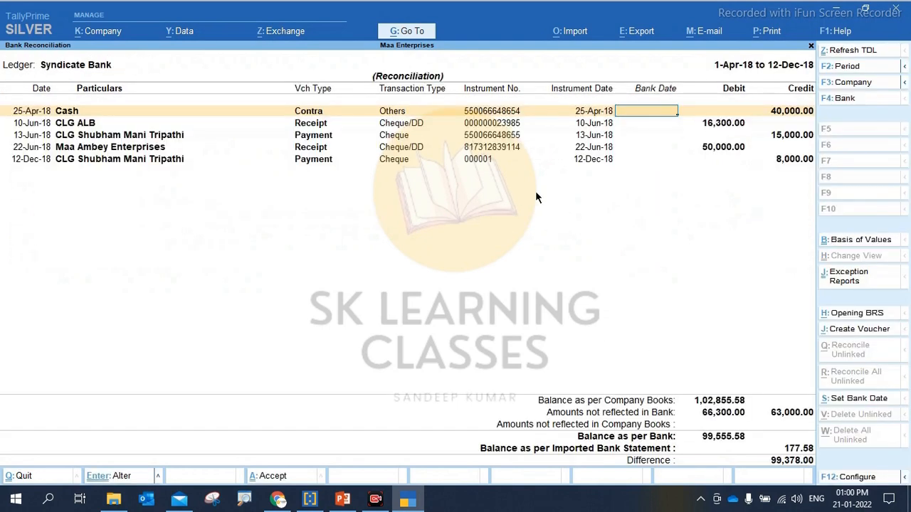
{"action": "left_click", "coordinate": [567, 32]}
{"action": "key", "text": "Down"}
{"action": "key", "text": "Down"}
{"action": "key", "text": "Down"}
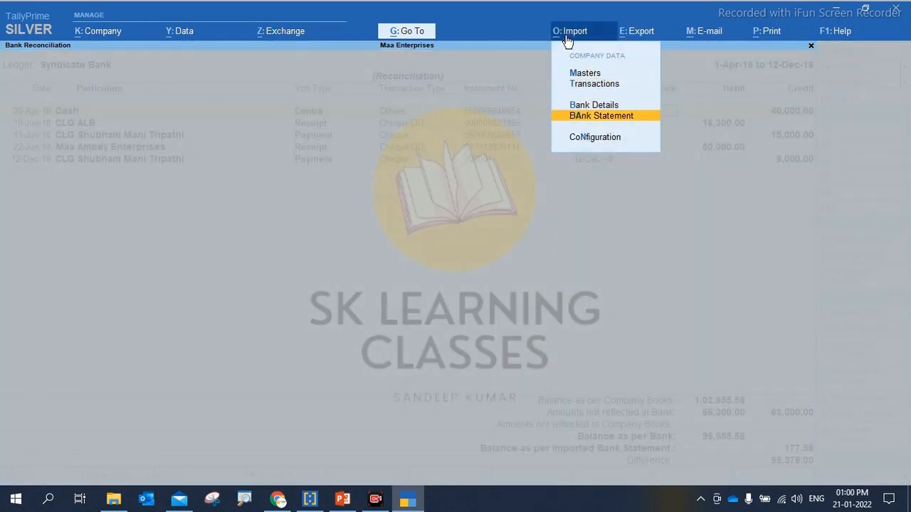
{"action": "key", "text": "Return"}
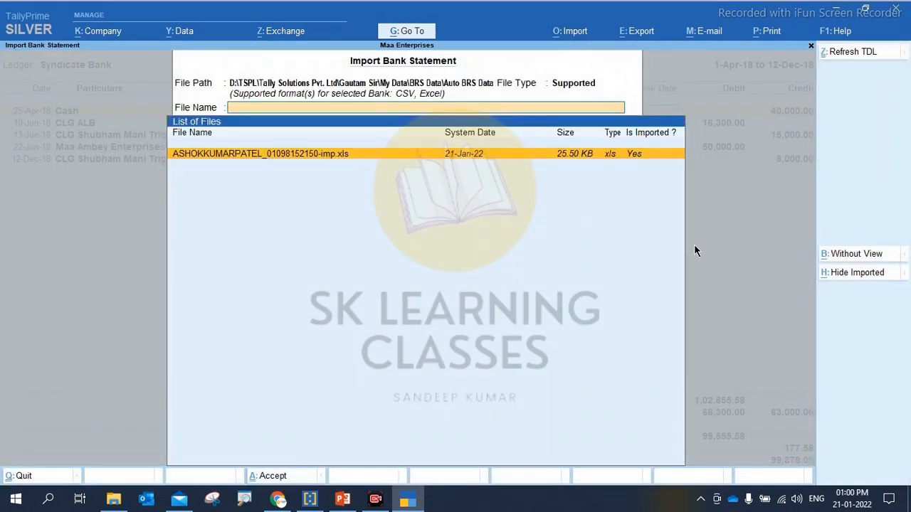
{"action": "left_click", "coordinate": [844, 261]}
{"action": "key", "text": "Return"}
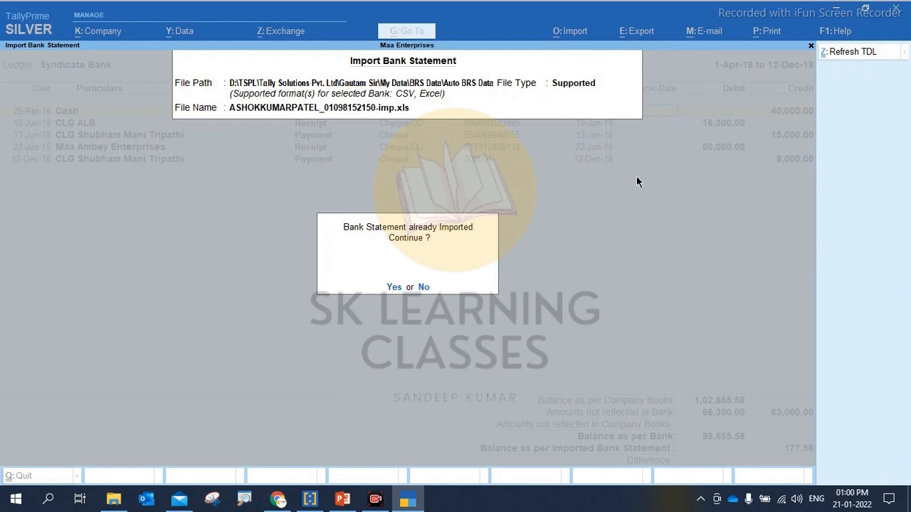
{"action": "key", "text": "Return"}
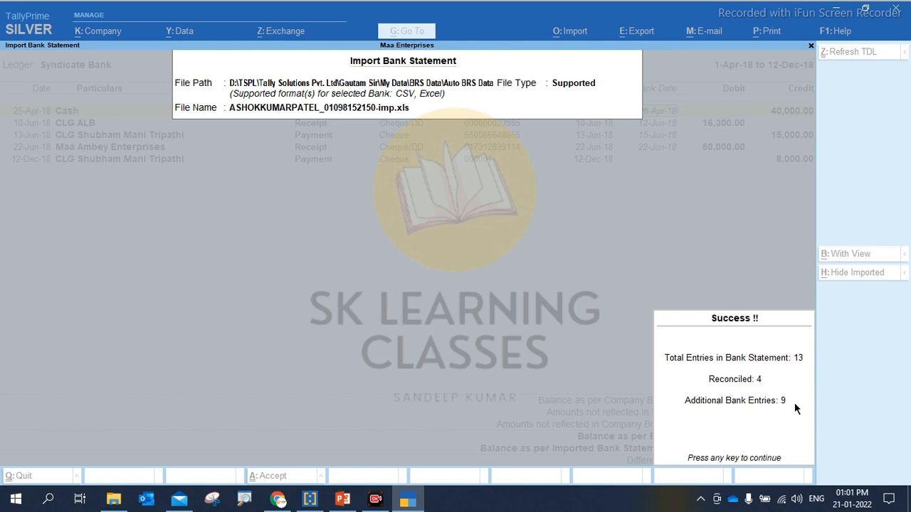
{"action": "key", "text": "Return"}
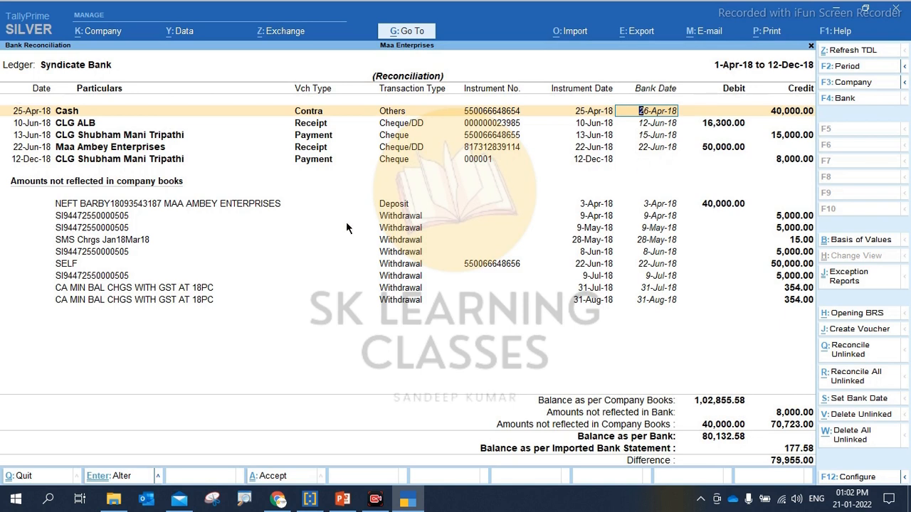
{"action": "key", "text": "ctrl"}
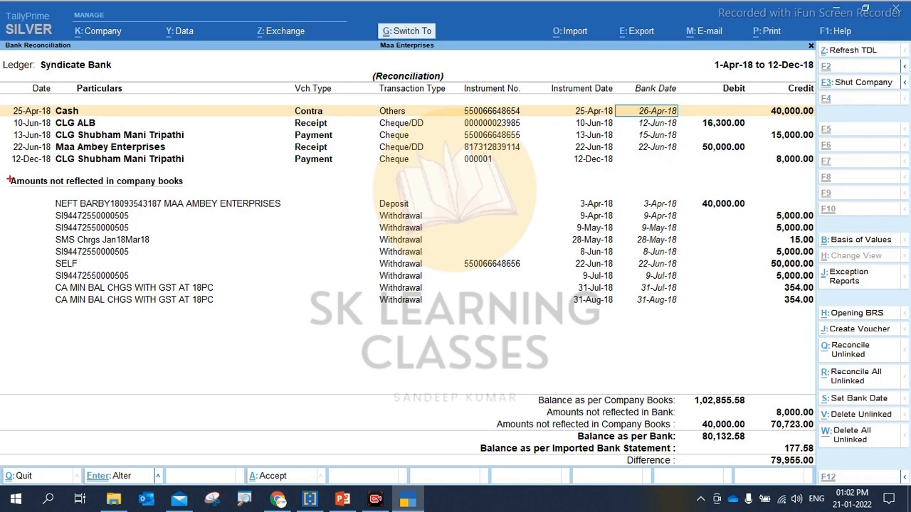
{"action": "mouse_move", "coordinate": [4, 172]}
{"action": "left_mouse_down"}
{"action": "mouse_move", "coordinate": [420, 306]}
{"action": "mouse_move", "coordinate": [616, 347]}
{"action": "mouse_move", "coordinate": [738, 325]}
{"action": "left_mouse_up"}
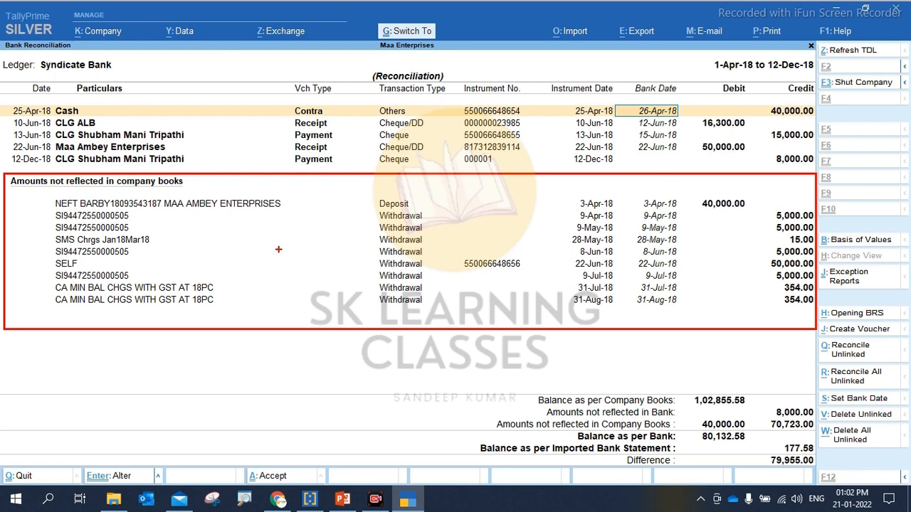
{"action": "key", "text": "Escape"}
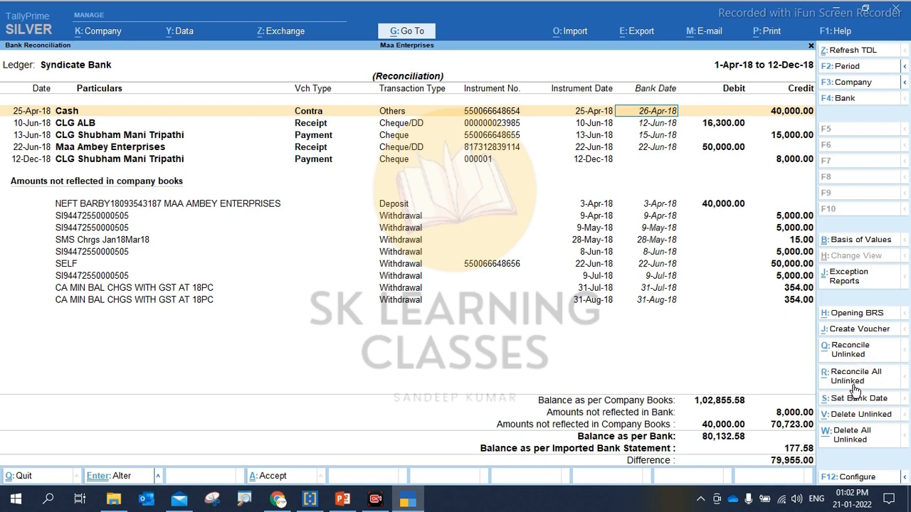
- Use Reconcile Unlinked on the 3-Apr-18 NEFT deposit to look for matching book transactions, then leave the list
{"action": "key", "text": "Return"}
{"action": "key", "text": "Return"}
{"action": "key", "text": "Return"}
{"action": "key", "text": "Return"}
{"action": "key", "text": "Return"}
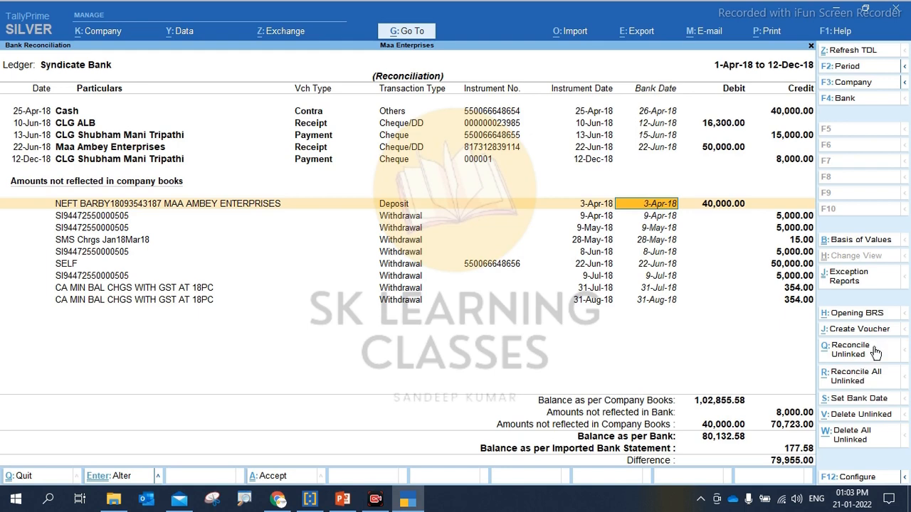
{"action": "left_click", "coordinate": [854, 350]}
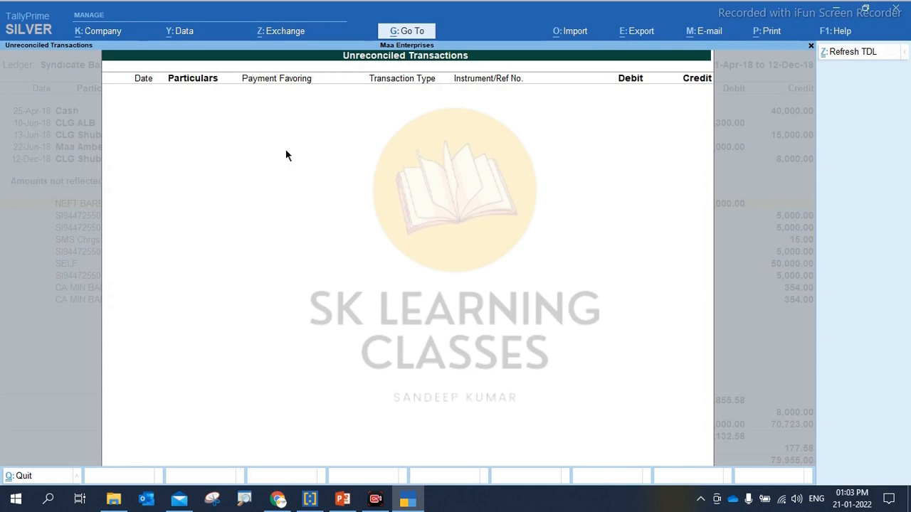
{"action": "key", "text": "Escape"}
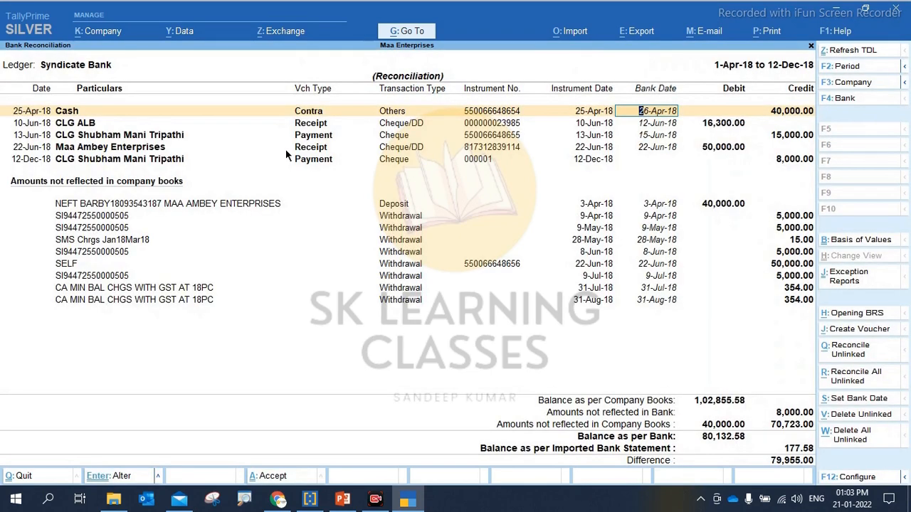
- Go through the entries not reflected in company books and start Reconcile All Unlinked
{"action": "key", "text": "Down"}
{"action": "key", "text": "Down"}
{"action": "key", "text": "Down"}
{"action": "key", "text": "Down"}
{"action": "key", "text": "Down"}
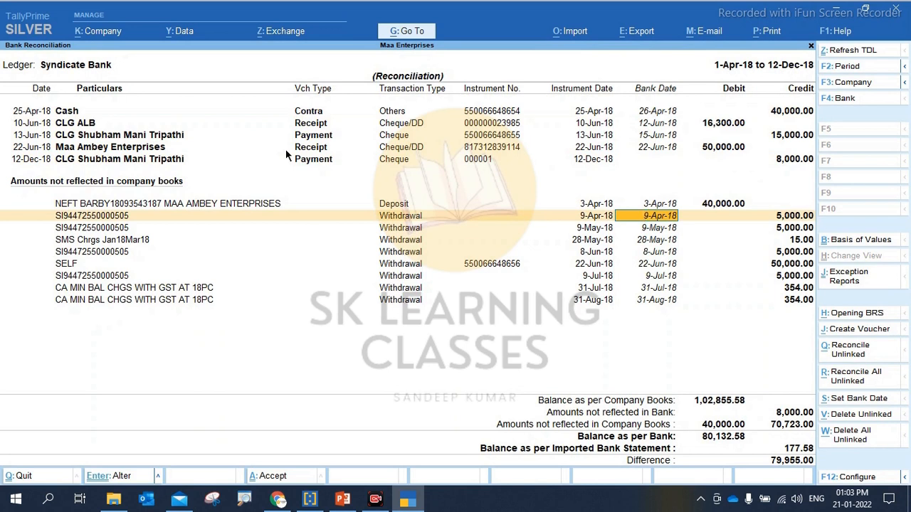
{"action": "key", "text": "Down"}
{"action": "key", "text": "Down"}
{"action": "key", "text": "Down"}
{"action": "key", "text": "Down"}
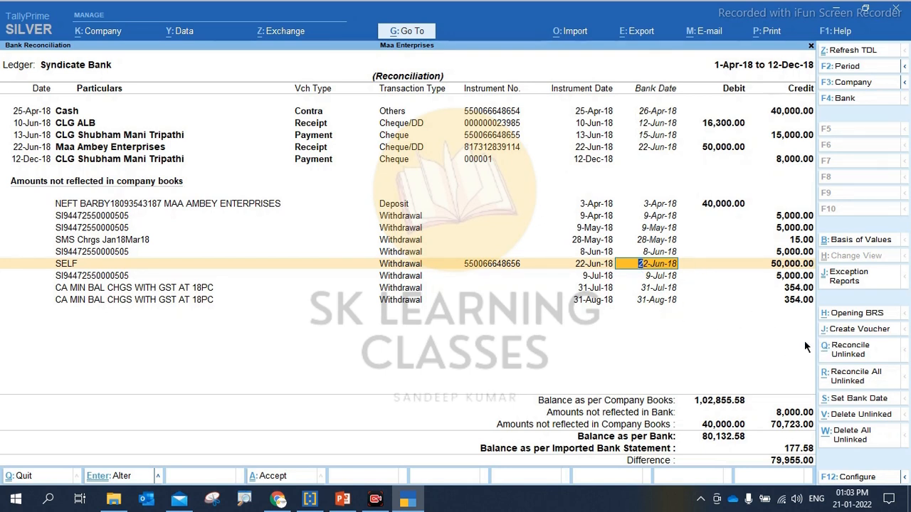
{"action": "left_click", "coordinate": [872, 384]}
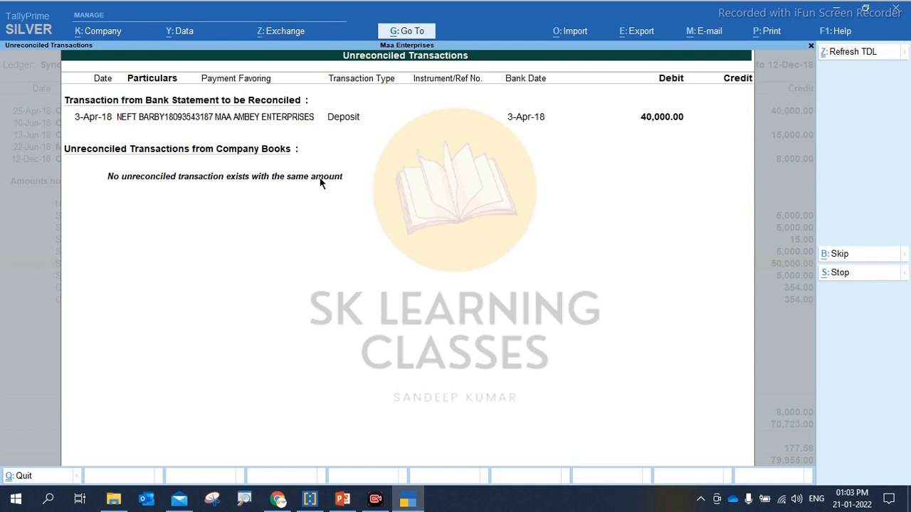
- Skip the 3-Apr-18 NEFT deposit and move on to the next unlinked bank statement entry
{"action": "key", "text": "ctrl"}
{"action": "mouse_move", "coordinate": [58, 87]}
{"action": "left_mouse_down"}
{"action": "mouse_move", "coordinate": [183, 122]}
{"action": "mouse_move", "coordinate": [714, 133]}
{"action": "left_mouse_up"}
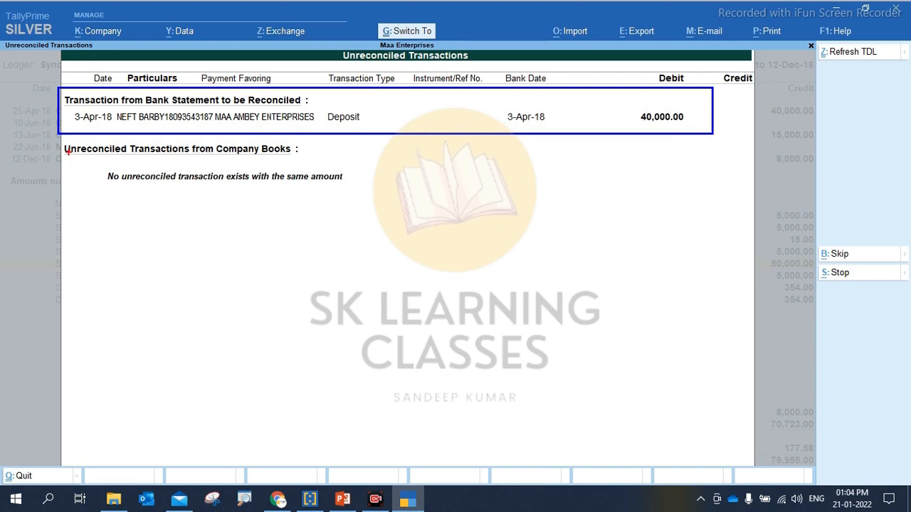
{"action": "mouse_move", "coordinate": [64, 143]}
{"action": "left_mouse_down"}
{"action": "mouse_move", "coordinate": [413, 192]}
{"action": "mouse_move", "coordinate": [713, 206]}
{"action": "left_mouse_up"}
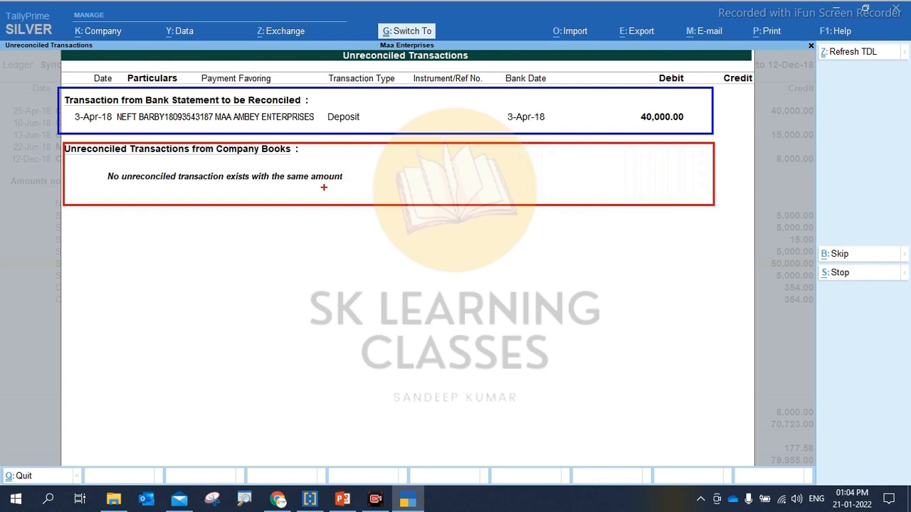
{"action": "key", "text": "Escape"}
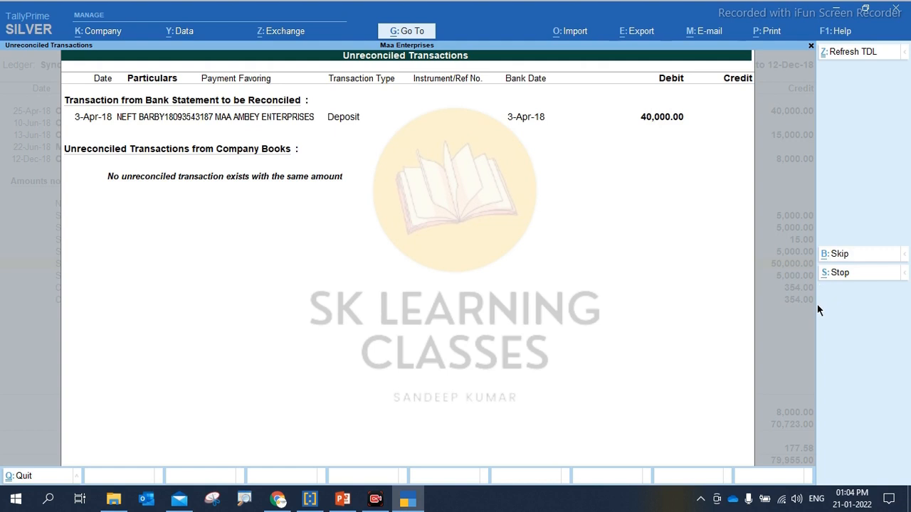
{"action": "key", "text": "b"}
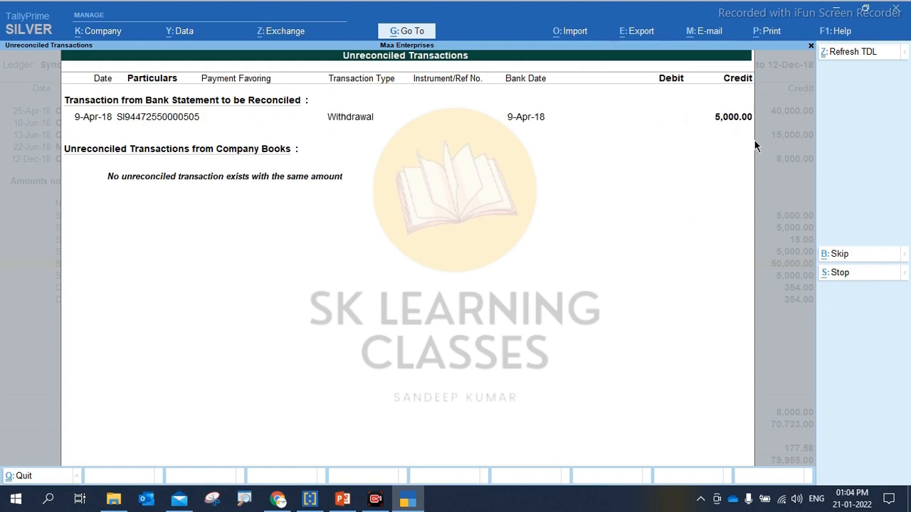
- Skip every remaining unlinked bank statement entry, from the 9-Apr-18 withdrawal through the last charges, to finish Reconcile All Unlinked
{"action": "key", "text": "b"}
{"action": "key", "text": "b"}
{"action": "key", "text": "b"}
{"action": "key", "text": "b"}
{"action": "key", "text": "b"}
{"action": "key", "text": "b"}
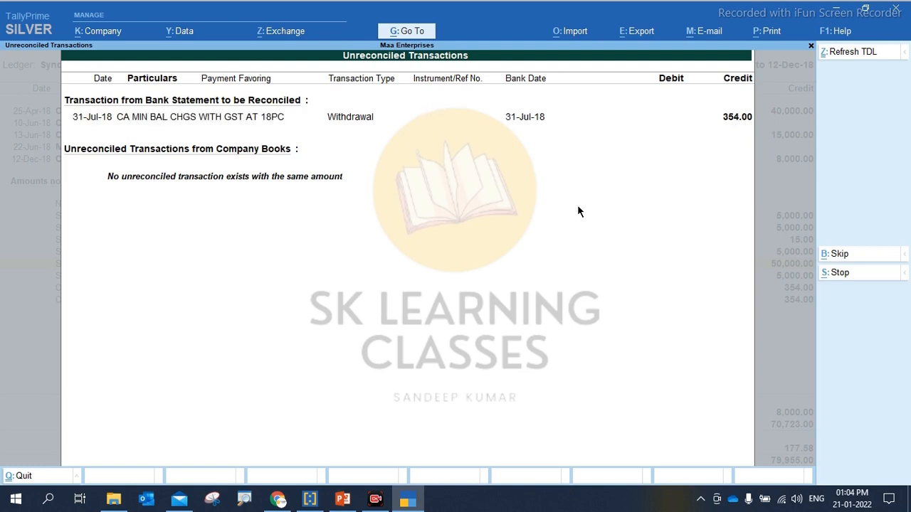
{"action": "key", "text": "b"}
{"action": "key", "text": "b"}
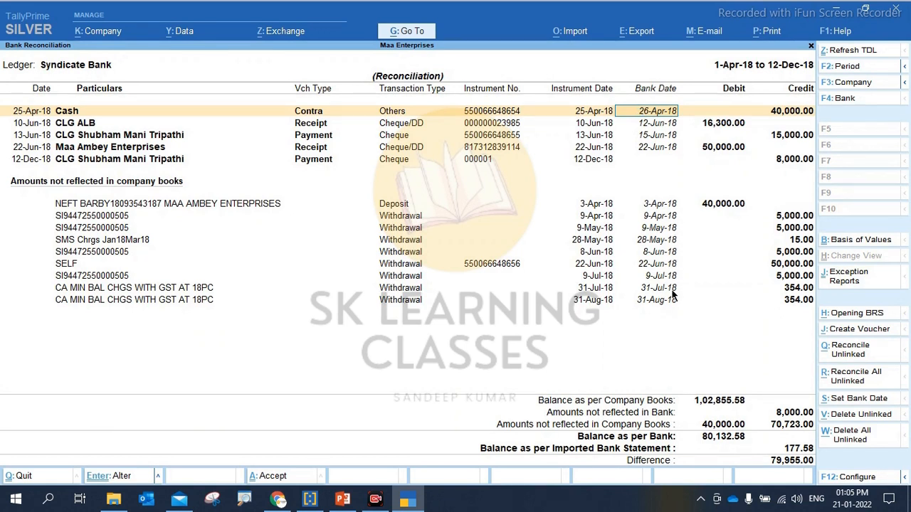
- Examine the book transactions and the amounts not reflected in company books, from the 3-Apr-18 deposit down to the 31-Aug-18 charges
{"action": "key", "text": "Return"}
{"action": "key", "text": "Return"}
{"action": "key", "text": "Return"}
{"action": "key", "text": "Return"}
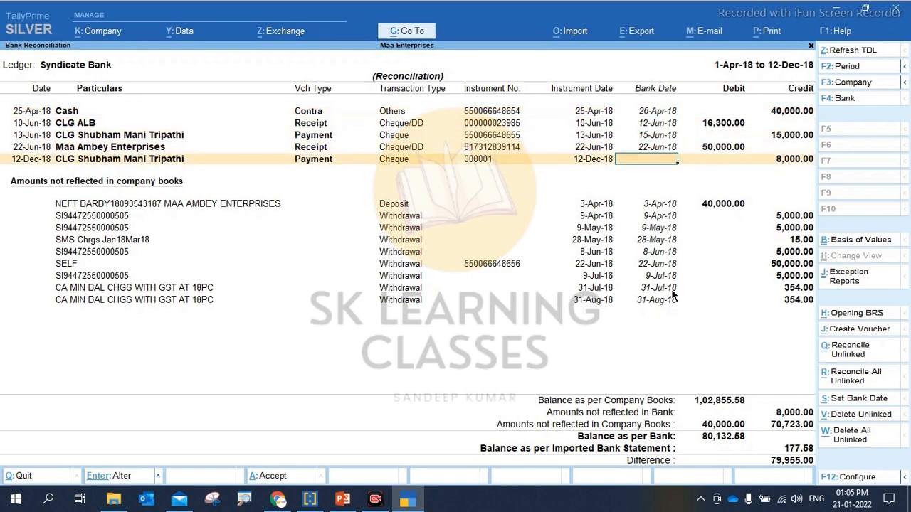
{"action": "key", "text": "Return"}
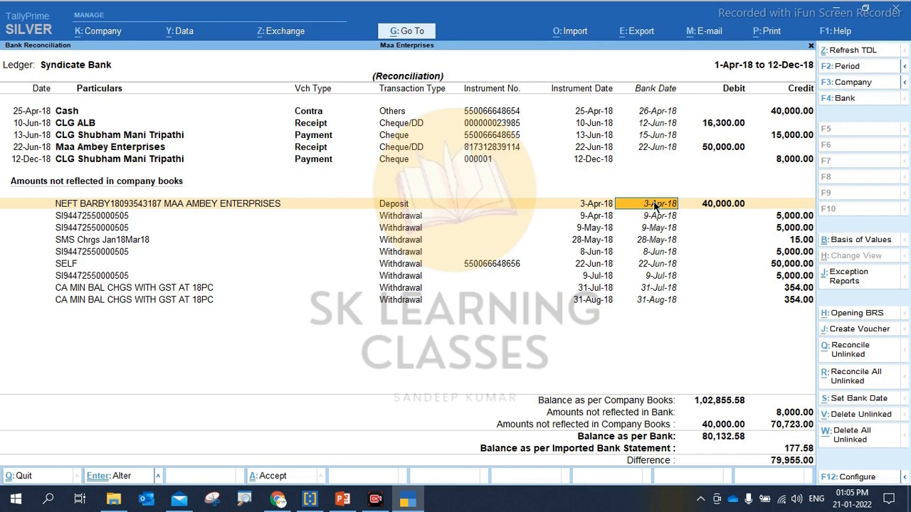
{"action": "key", "text": "Down"}
{"action": "key", "text": "Down"}
{"action": "key", "text": "Down"}
{"action": "key", "text": "Down"}
{"action": "key", "text": "Down"}
{"action": "key", "text": "Down"}
{"action": "key", "text": "Down"}
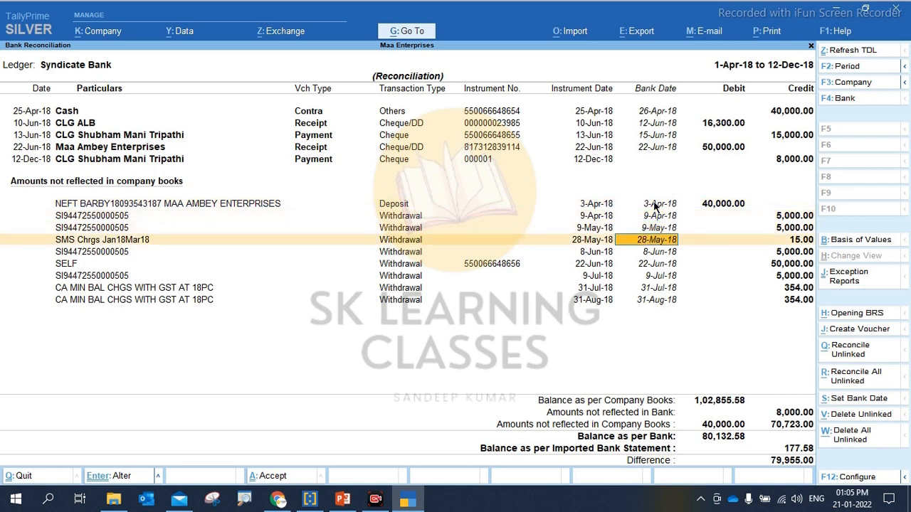
{"action": "key", "text": "Down"}
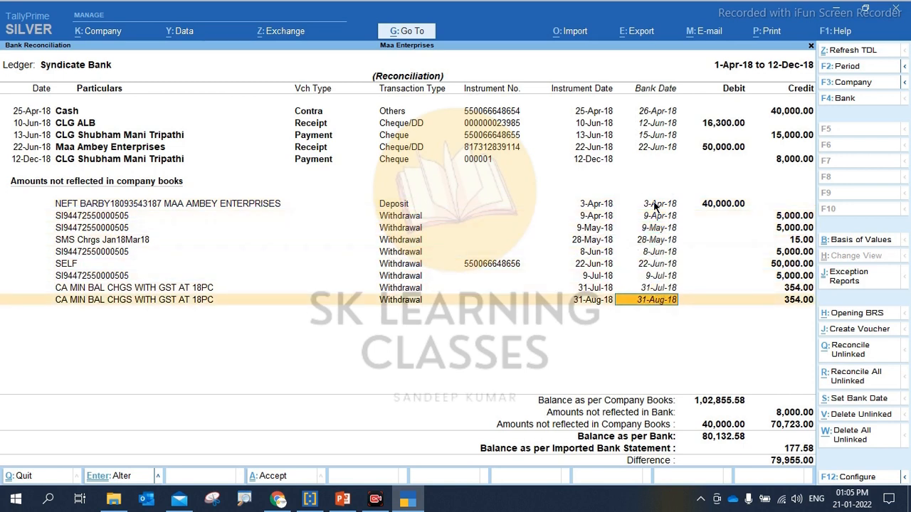
{"action": "key", "text": "Up"}
{"action": "key", "text": "Up"}
{"action": "key", "text": "Up"}
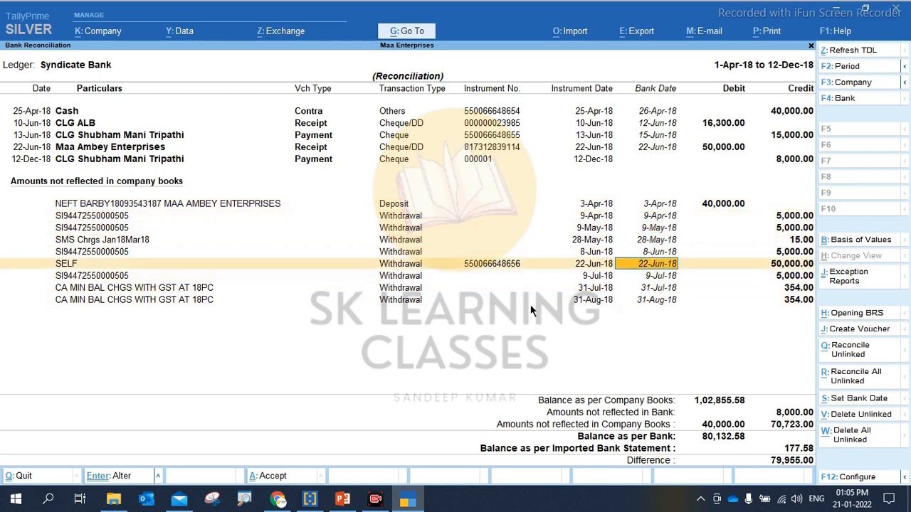
- Create a receipt voucher from the unlinked 3-Apr-18 NEFT deposit and choose Maa Ambey Enterprises as its ledger
{"action": "key", "text": "Up"}
{"action": "key", "text": "Up"}
{"action": "key", "text": "Up"}
{"action": "key", "text": "Up"}
{"action": "key", "text": "Up"}
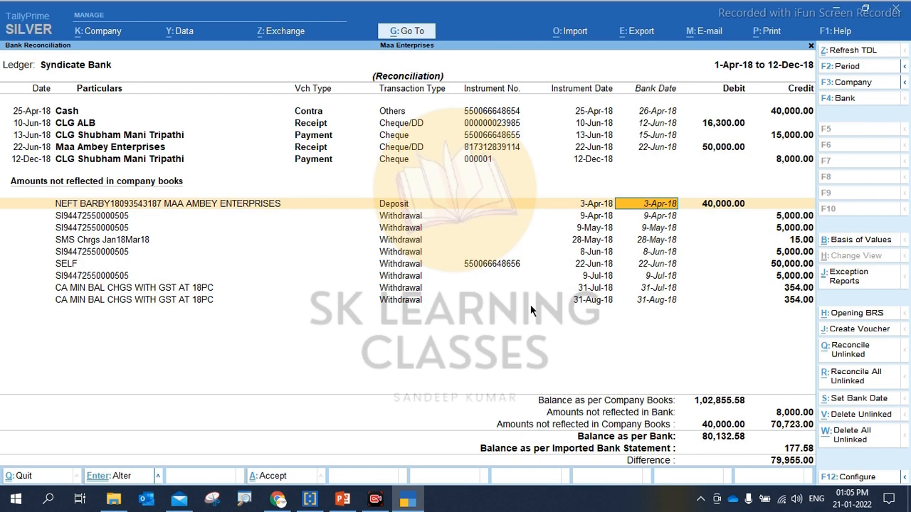
{"action": "left_click", "coordinate": [855, 330]}
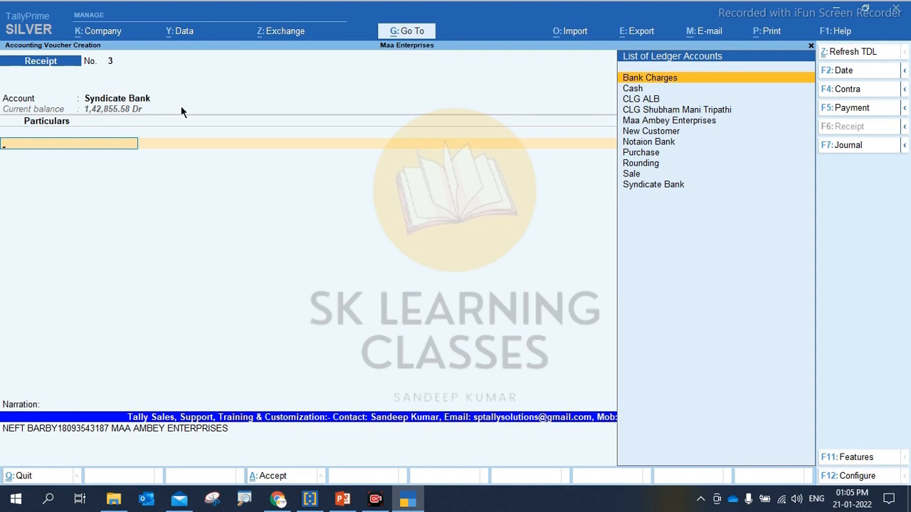
{"action": "key", "text": "Down"}
{"action": "key", "text": "Down"}
{"action": "key", "text": "Down"}
{"action": "key", "text": "Down"}
{"action": "key", "text": "Up"}
{"action": "key", "text": "Up"}
{"action": "key", "text": "Down"}
{"action": "key", "text": "Down"}
{"action": "key", "text": "Return"}
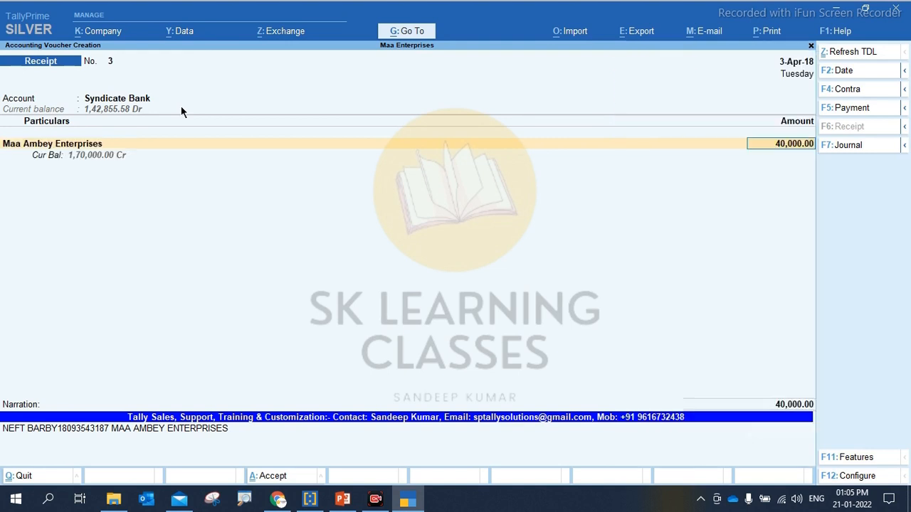
- Accept the receipt's 40,000.00 amount as On Account, keep the bank allocation and narration, and save the voucher
{"action": "key", "text": "Return"}
{"action": "key", "text": "Return"}
{"action": "key", "text": "Return"}
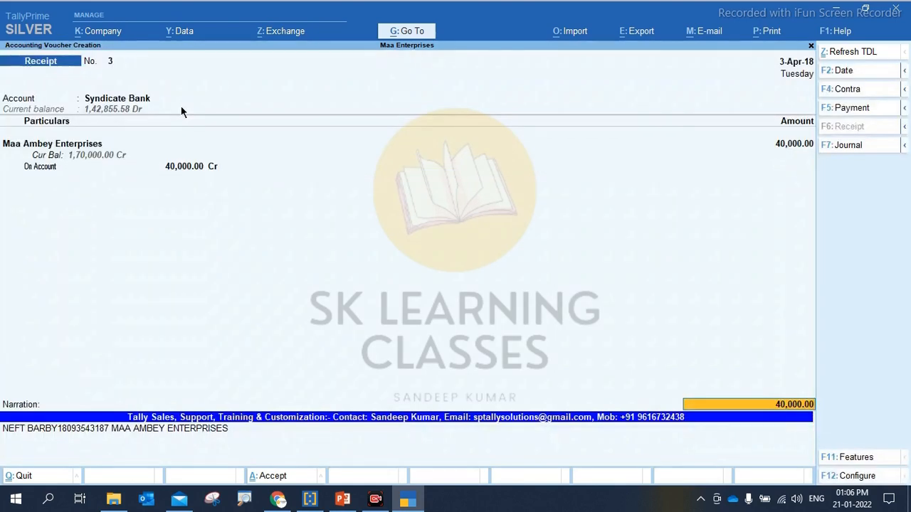
{"action": "key", "text": "Return"}
{"action": "key", "text": "Return"}
{"action": "key", "text": "Return"}
{"action": "key", "text": "Return"}
{"action": "key", "text": "Return"}
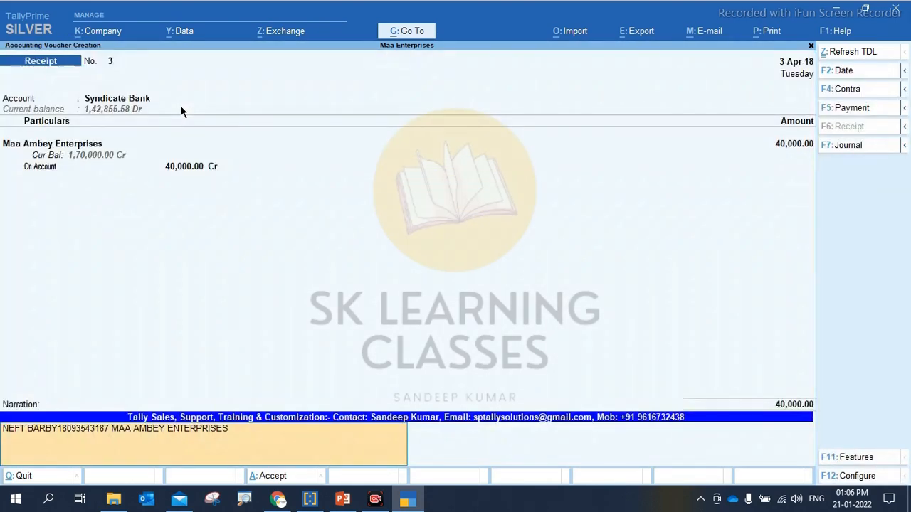
{"action": "key", "text": "Return"}
{"action": "key", "text": "Return"}
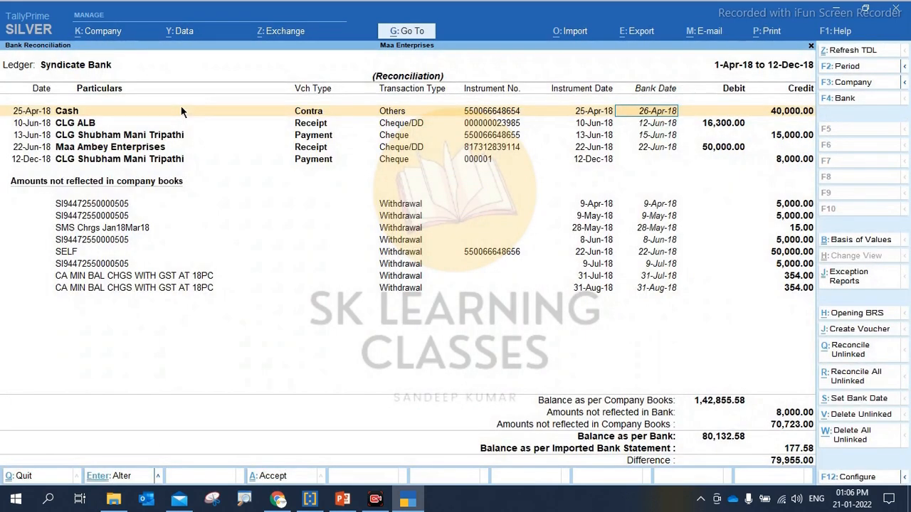
- Create a payment voucher from the unlinked 28-May-18 SMS charges entry and choose the Bank Charges ledger with the 15.00 amount
{"action": "key", "text": "Down"}
{"action": "key", "text": "Down"}
{"action": "key", "text": "Down"}
{"action": "key", "text": "Down"}
{"action": "key", "text": "Down"}
{"action": "key", "text": "Down"}
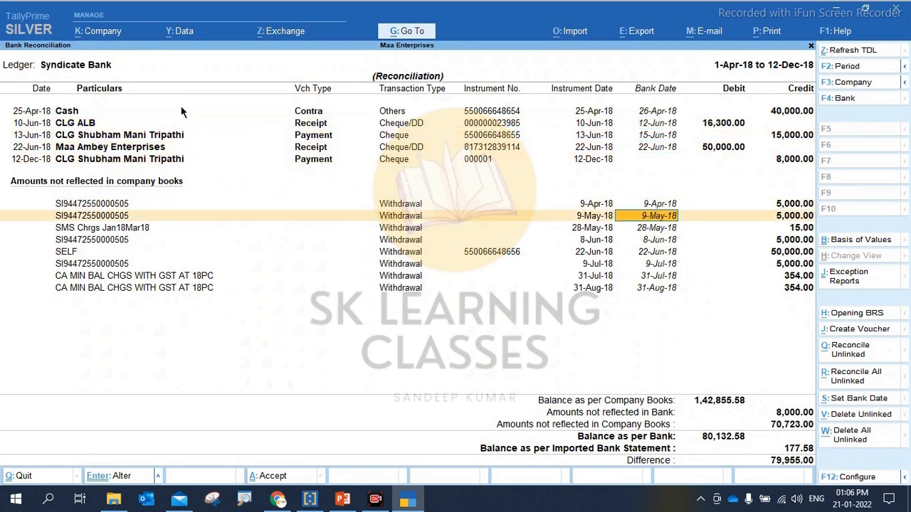
{"action": "key", "text": "Up"}
{"action": "key", "text": "Down"}
{"action": "key", "text": "Down"}
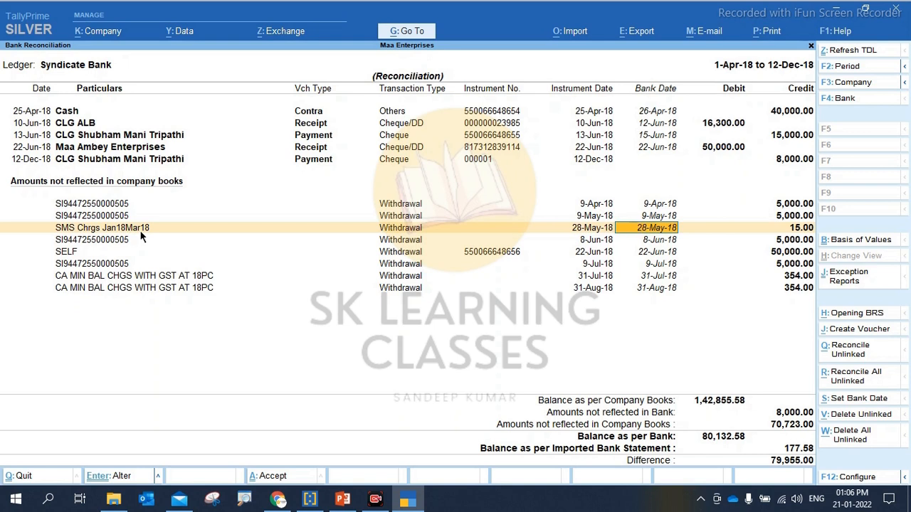
{"action": "key", "text": "Up"}
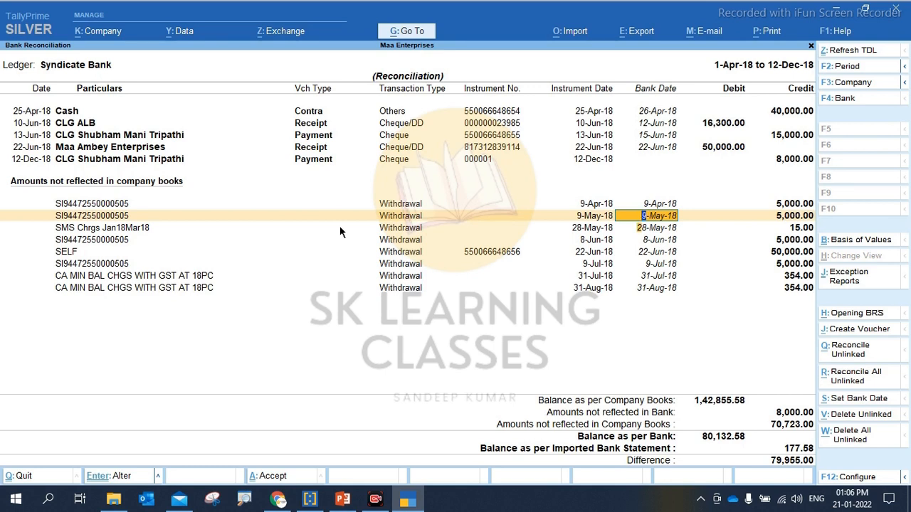
{"action": "key", "text": "Down"}
{"action": "key", "text": "Down"}
{"action": "key", "text": "Up"}
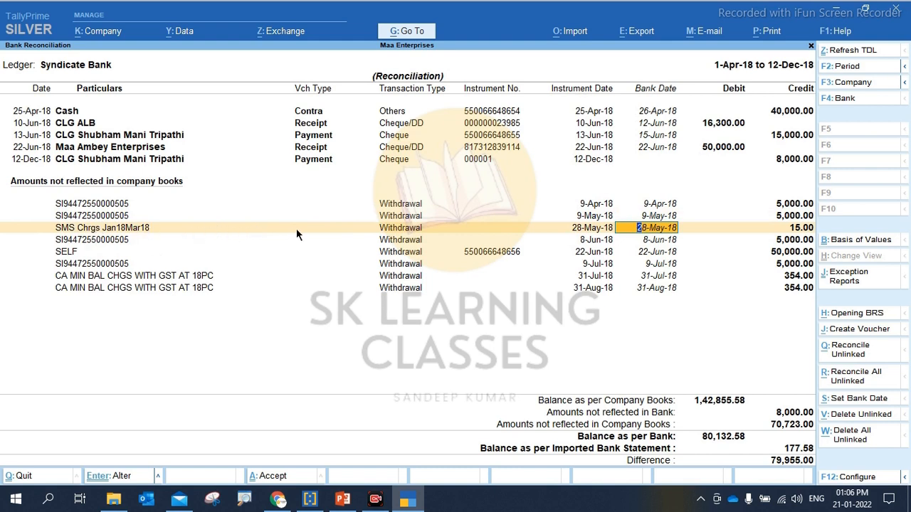
{"action": "left_click", "coordinate": [871, 331]}
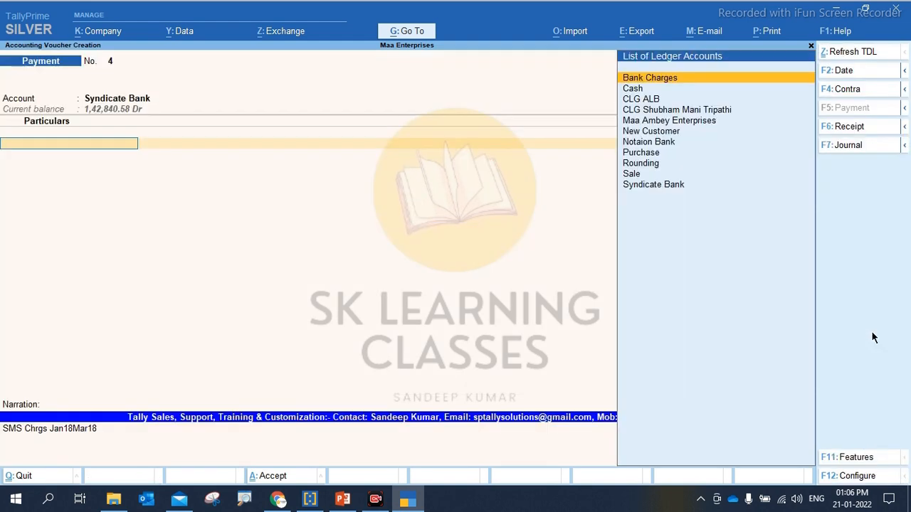
{"action": "type", "text": "Ban"}
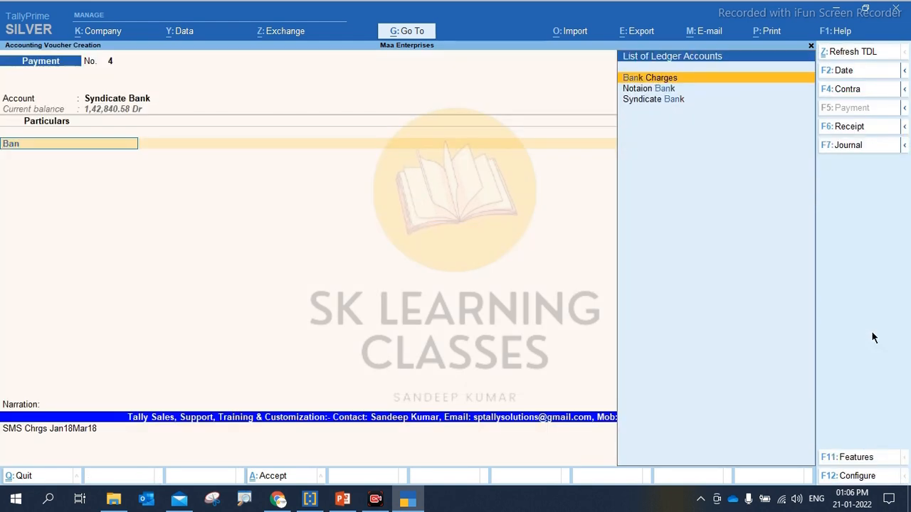
{"action": "key", "text": "Return"}
{"action": "key", "text": "Return"}
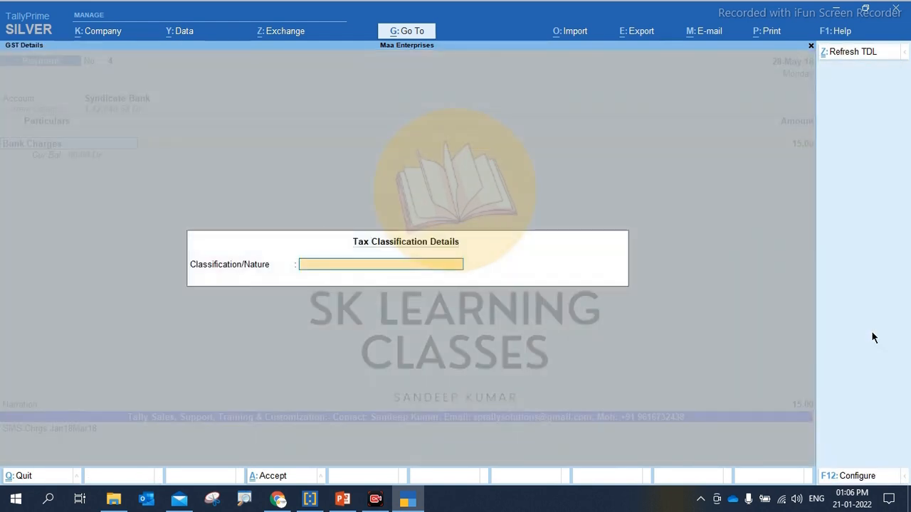
- Leave the tax classification empty, keep the Cheque allocation dated 28-May-18, and save the SMS charges payment
{"action": "key", "text": "Return"}
{"action": "key", "text": "Return"}
{"action": "key", "text": "Return"}
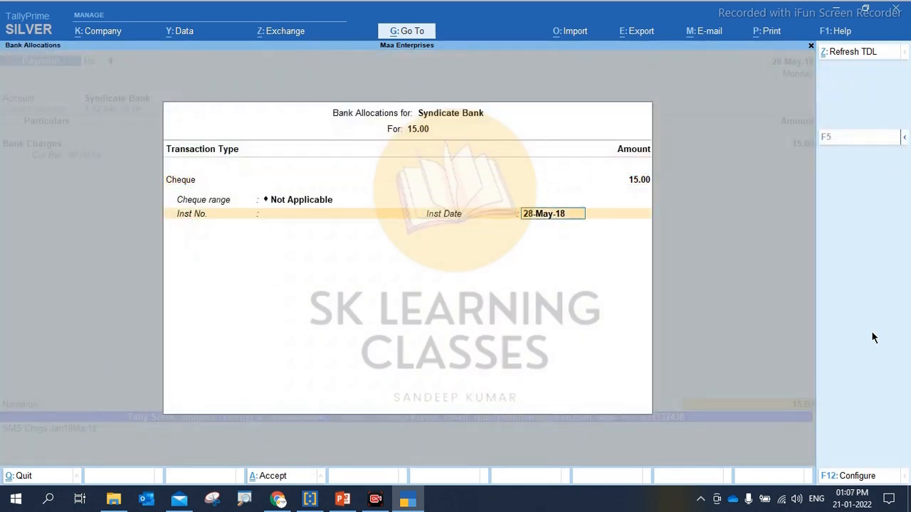
{"action": "key", "text": "Return"}
{"action": "key", "text": "Return"}
{"action": "key", "text": "Return"}
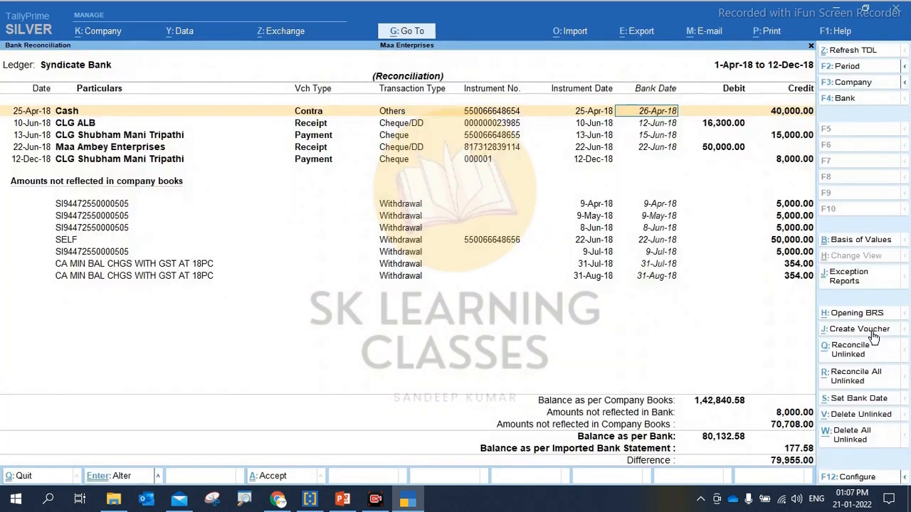
- Create a voucher from the unlinked 9-Apr-18 withdrawal of 5,000.00
{"action": "key", "text": "Down"}
{"action": "key", "text": "Down"}
{"action": "key", "text": "Down"}
{"action": "key", "text": "Down"}
{"action": "key", "text": "Down"}
{"action": "key", "text": "Down"}
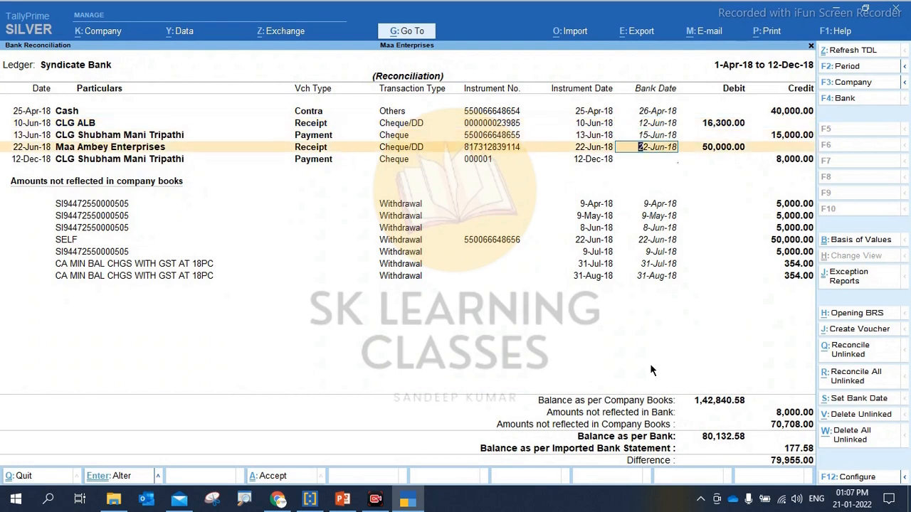
{"action": "key", "text": "Up"}
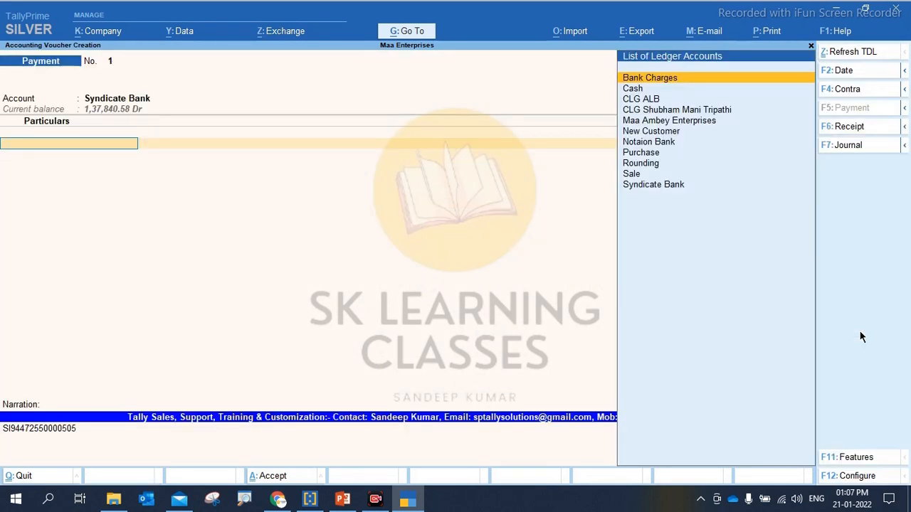
{"action": "left_click", "coordinate": [859, 331]}
- Look through the list of ledger accounts for one that suits the 9-Apr-18 withdrawal
{"action": "key", "text": "Down"}
{"action": "key", "text": "Down"}
{"action": "key", "text": "Down"}
{"action": "key", "text": "Down"}
{"action": "key", "text": "Down"}
{"action": "key", "text": "Down"}
{"action": "key", "text": "Down"}
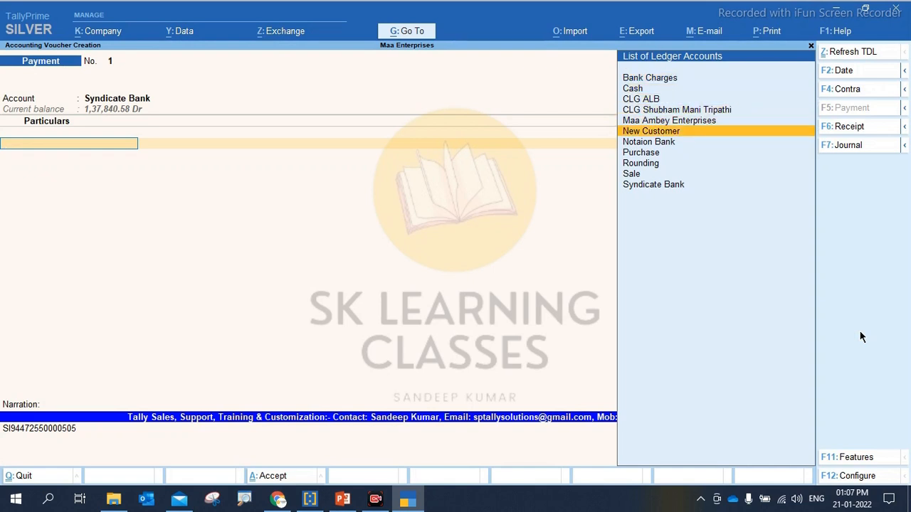
{"action": "key", "text": "Up"}
{"action": "key", "text": "Up"}
{"action": "key", "text": "Up"}
{"action": "key", "text": "Up"}
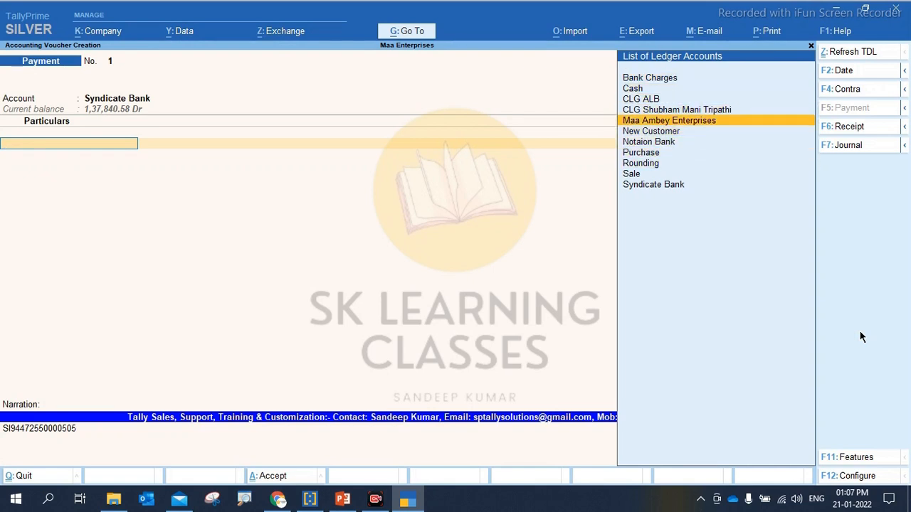
{"action": "key", "text": "Down"}
{"action": "key", "text": "Up"}
{"action": "key", "text": "Up"}
{"action": "key", "text": "Up"}
{"action": "key", "text": "Up"}
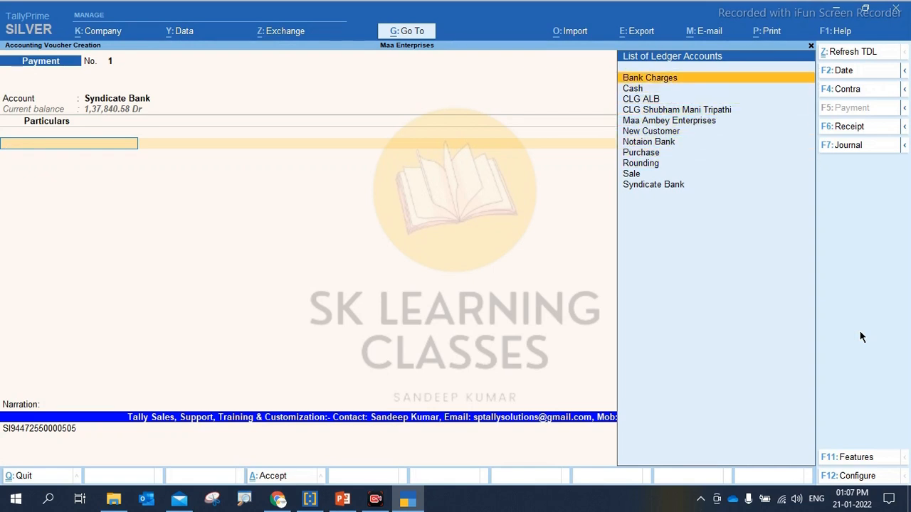
{"action": "key", "text": "Down"}
{"action": "key", "text": "Down"}
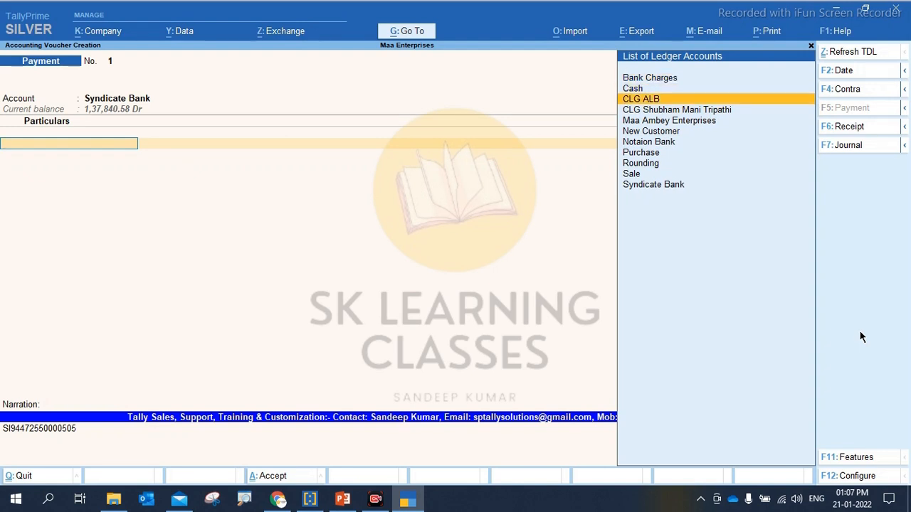
{"action": "key", "text": "Up"}
{"action": "key", "text": "Up"}
- Create a ledger named Suspense A/c under the Suspense A/c group from within the payment voucher and accept it
{"action": "key", "text": "alt+c"}
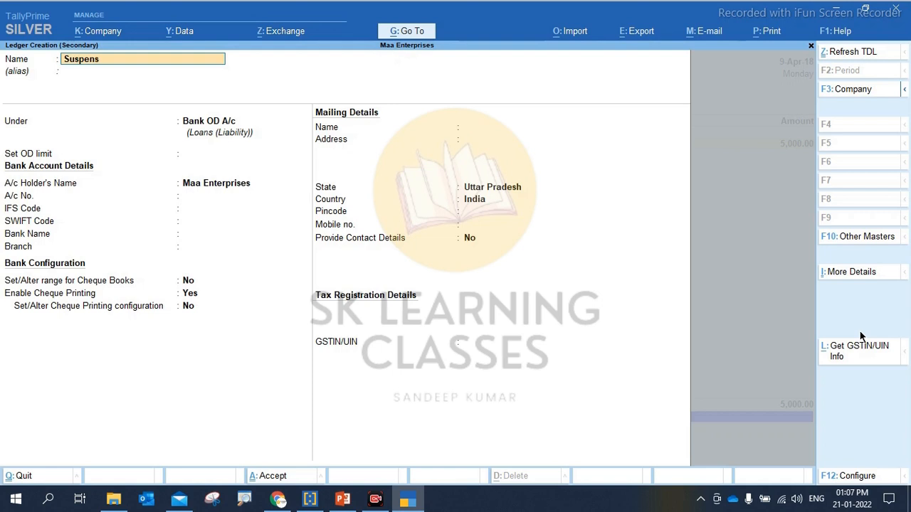
{"action": "type", "text": "Suspense a/c"}
{"action": "key", "text": "Return"}
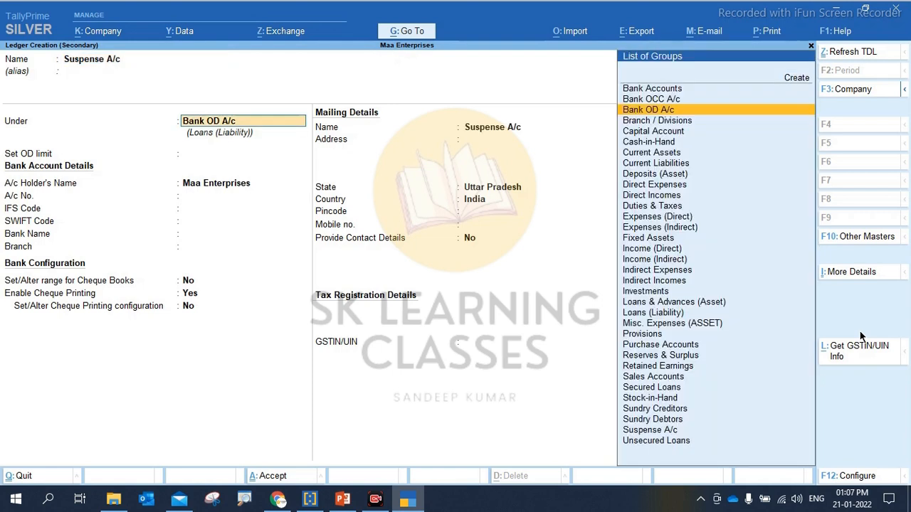
{"action": "type", "text": "Su"}
{"action": "key", "text": "Down"}
{"action": "key", "text": "Down"}
{"action": "key", "text": "Down"}
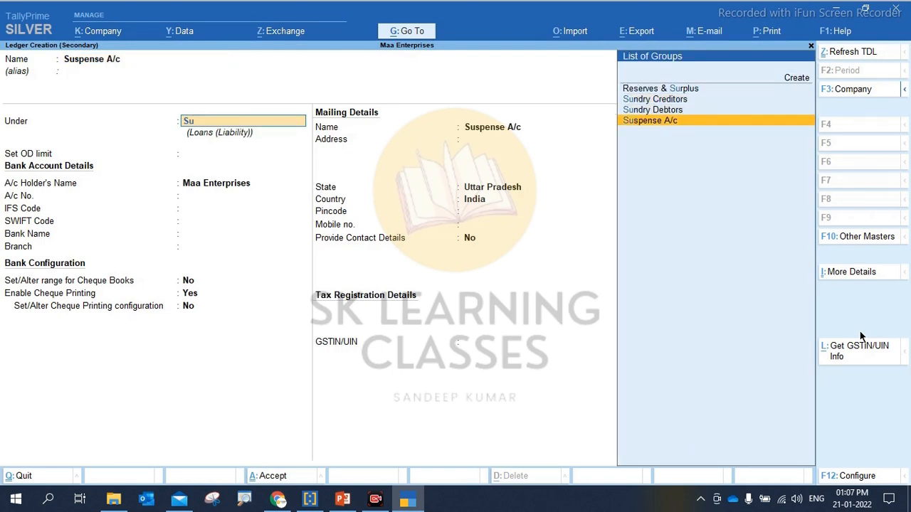
{"action": "key", "text": "Return"}
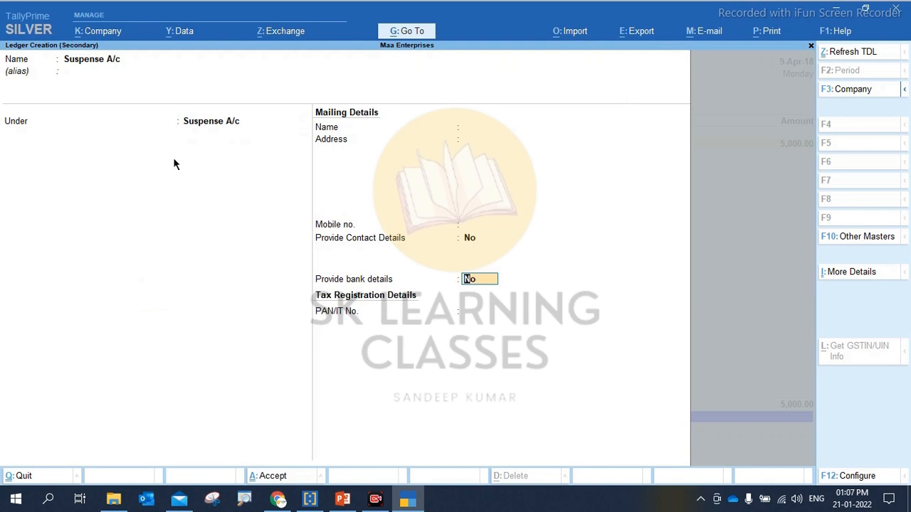
{"action": "key", "text": "Return"}
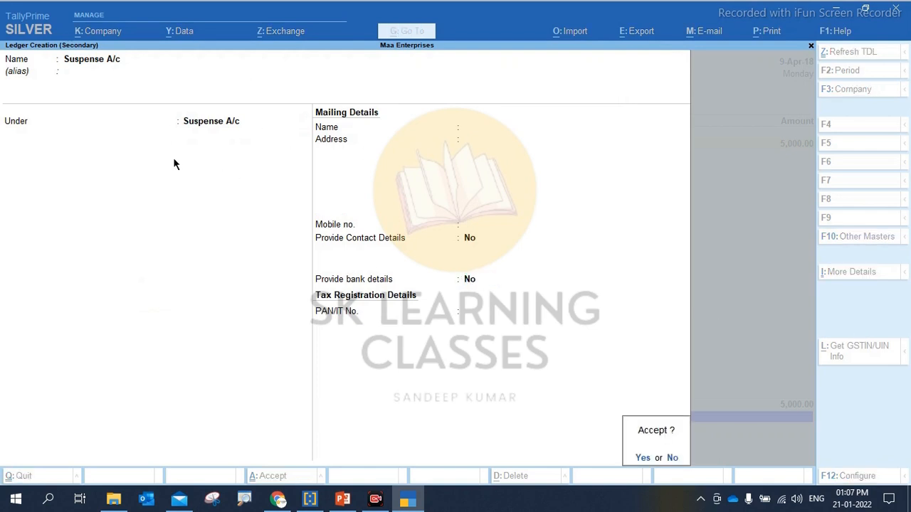
{"action": "key", "text": "Return"}
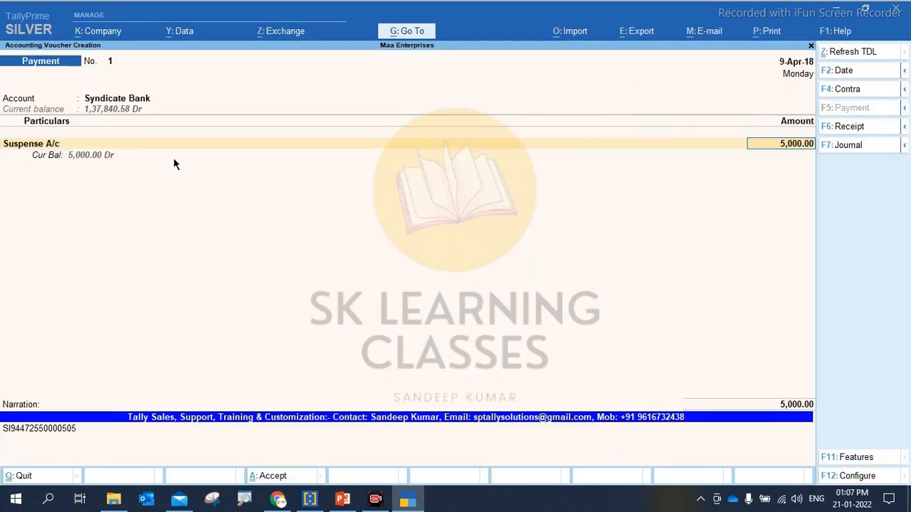
- Keep the 5,000.00 Suspense A/c amount and the Cheque allocation dated 9-Apr-18, and save the payment
{"action": "key", "text": "Return"}
{"action": "key", "text": "Return"}
{"action": "key", "text": "Return"}
{"action": "key", "text": "Return"}
{"action": "key", "text": "Return"}
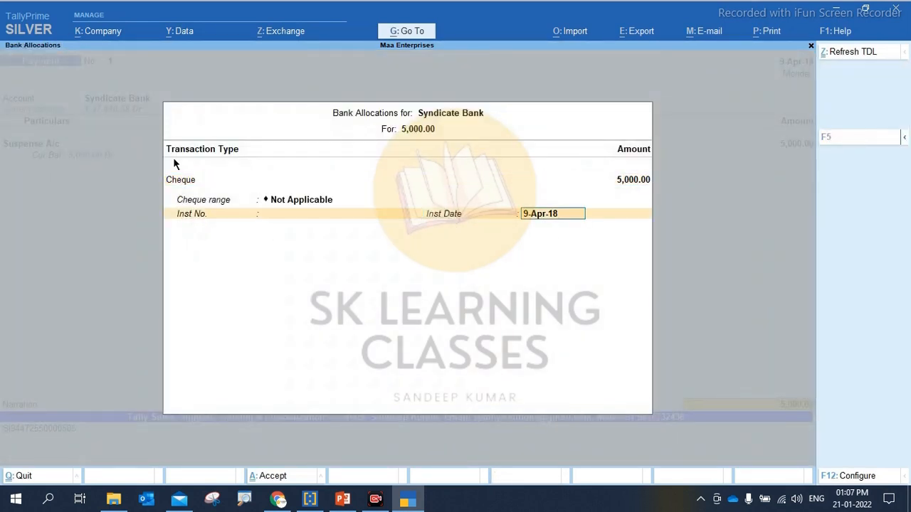
{"action": "key", "text": "Return"}
{"action": "key", "text": "Return"}
{"action": "key", "text": "Return"}
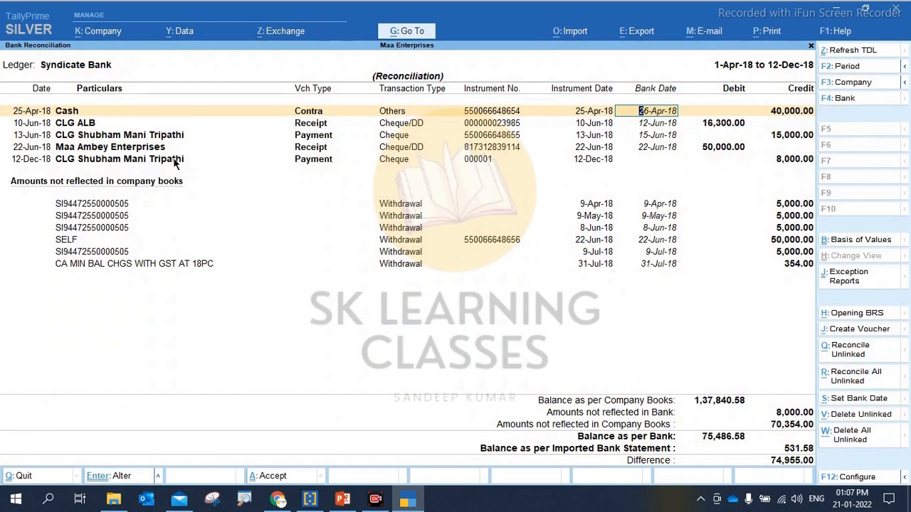
- Go through the remaining unlinked withdrawals listed as not reflected in the company books
{"action": "key", "text": "Down"}
{"action": "key", "text": "Down"}
{"action": "key", "text": "Down"}
{"action": "key", "text": "Down"}
{"action": "key", "text": "Down"}
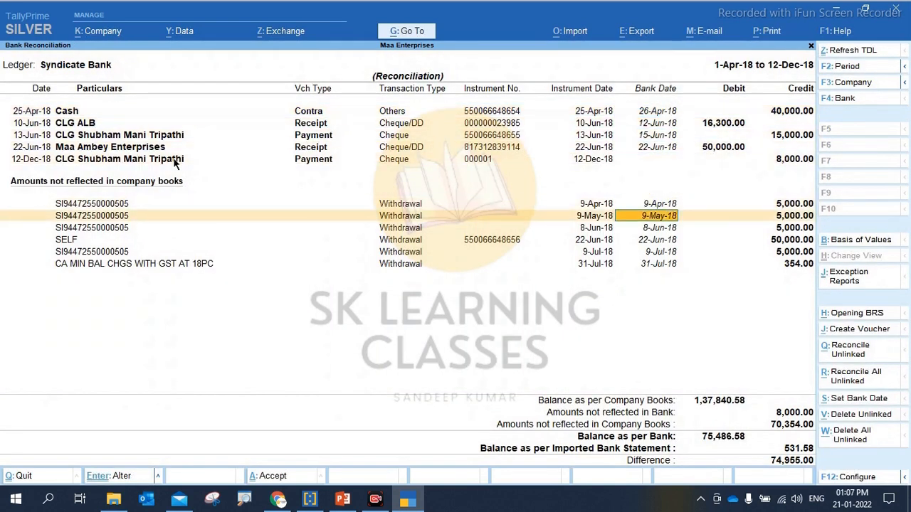
{"action": "key", "text": "Return"}
{"action": "key", "text": "Return"}
{"action": "key", "text": "Return"}
{"action": "key", "text": "Return"}
{"action": "key", "text": "Return"}
{"action": "key", "text": "Return"}
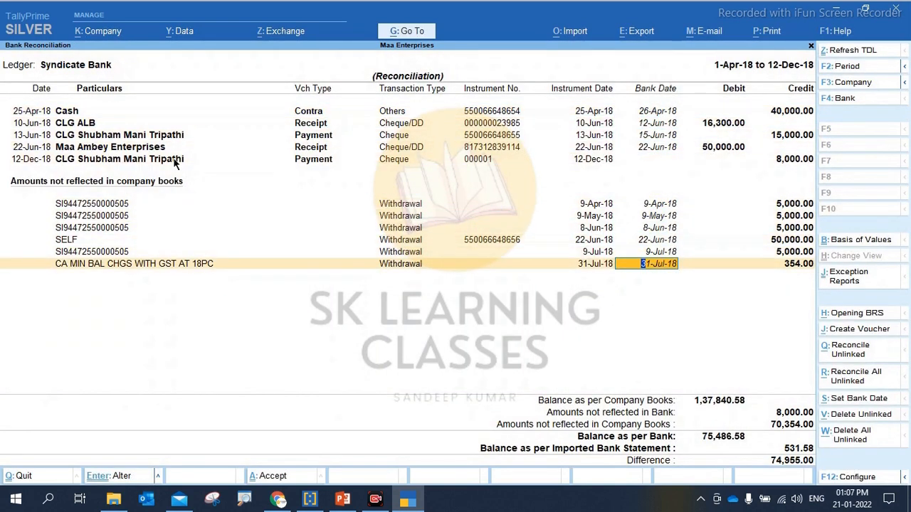
{"action": "key", "text": "Escape"}
- Create and save a payment voucher to Suspense A/c for the remaining unlinked 9-Apr-18 withdrawal of 5,000.00
{"action": "key", "text": "Up"}
{"action": "key", "text": "Up"}
{"action": "key", "text": "Up"}
{"action": "key", "text": "Up"}
{"action": "key", "text": "Up"}
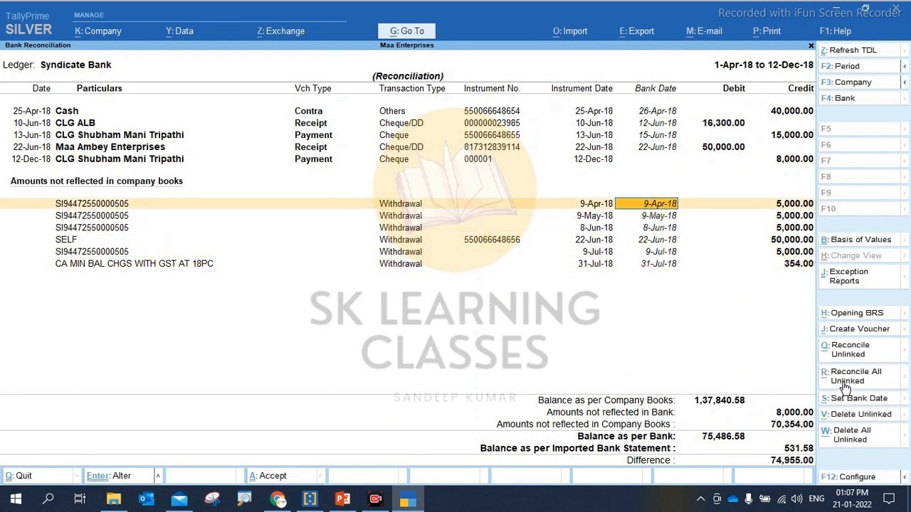
{"action": "left_click", "coordinate": [842, 334]}
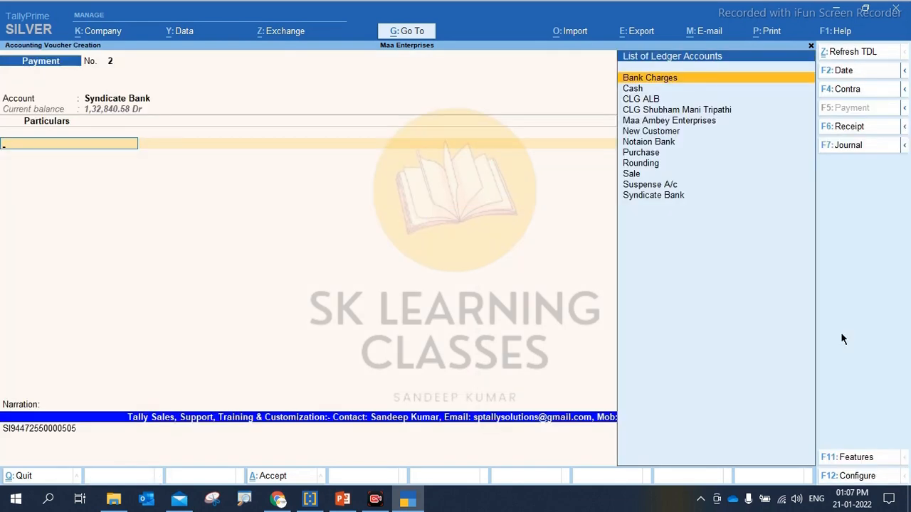
{"action": "type", "text": "su"}
{"action": "key", "text": "Return"}
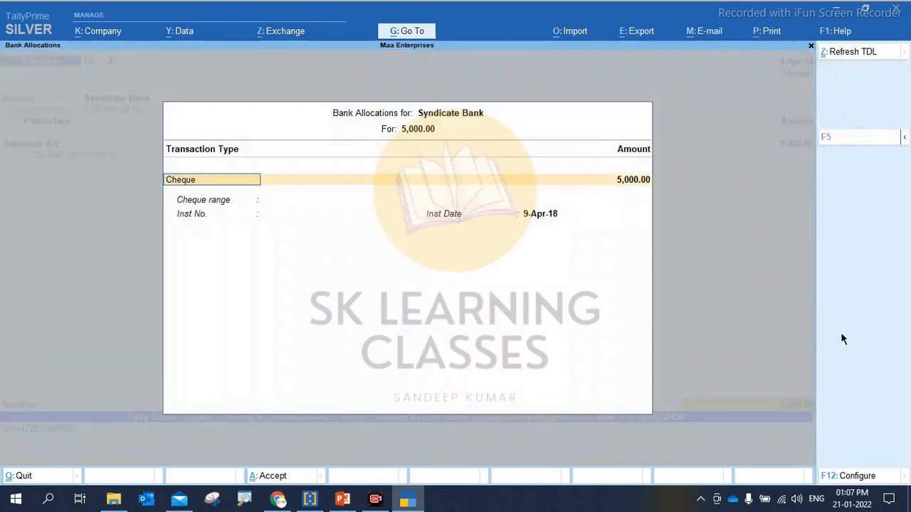
{"action": "key", "text": "ctrl+a"}
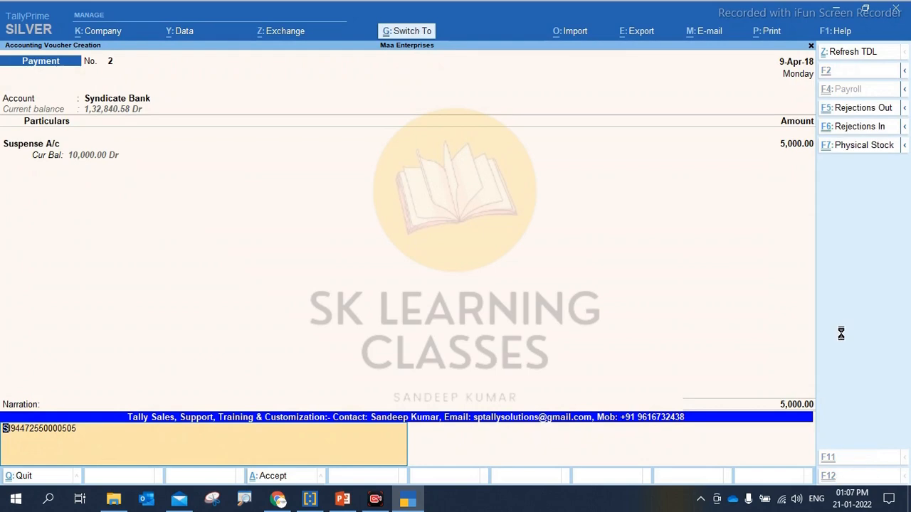
{"action": "key", "text": "ctrl+a"}
- Create and save a payment voucher to Suspense A/c for the unlinked 9-May-18 withdrawal of 5,000.00
{"action": "key", "text": "Down"}
{"action": "key", "text": "Down"}
{"action": "key", "text": "Down"}
{"action": "key", "text": "Down"}
{"action": "key", "text": "Down"}
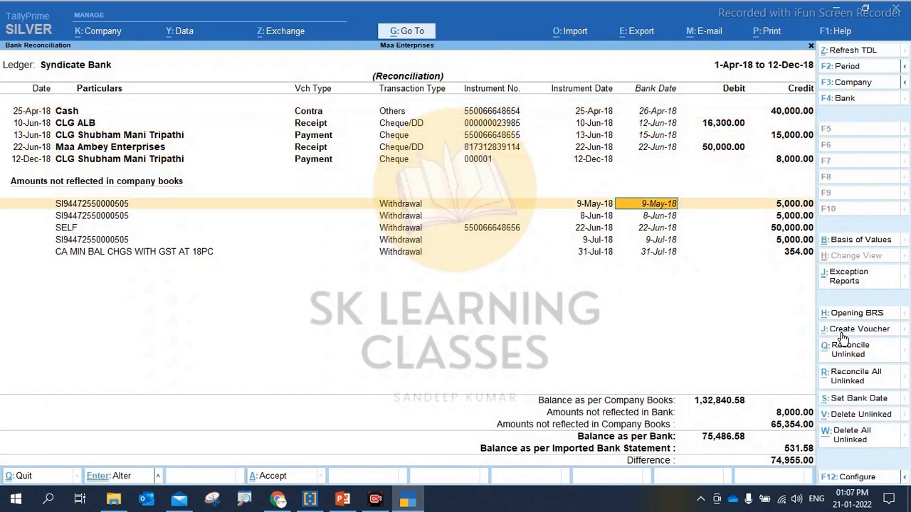
{"action": "key", "text": "alt+j"}
{"action": "type", "text": "su"}
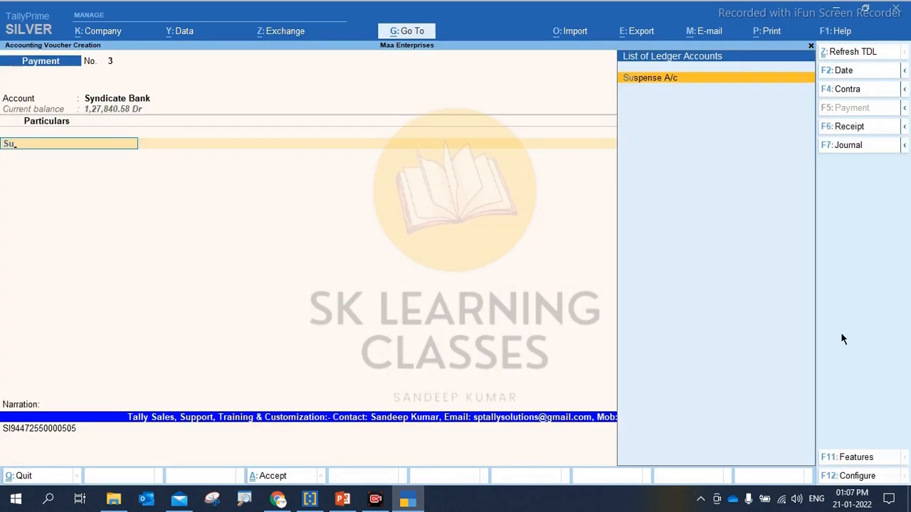
{"action": "key", "text": "Return"}
{"action": "key", "text": "ctrl+a"}
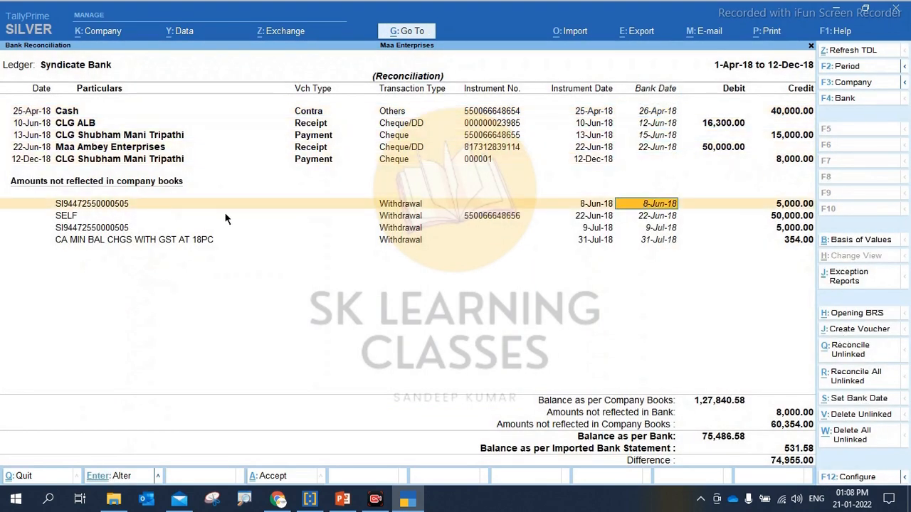
- Create and save a payment voucher to Suspense A/c for the unlinked 8-Jun-18 withdrawal of 5,000.00
{"action": "key", "text": "alt+j"}
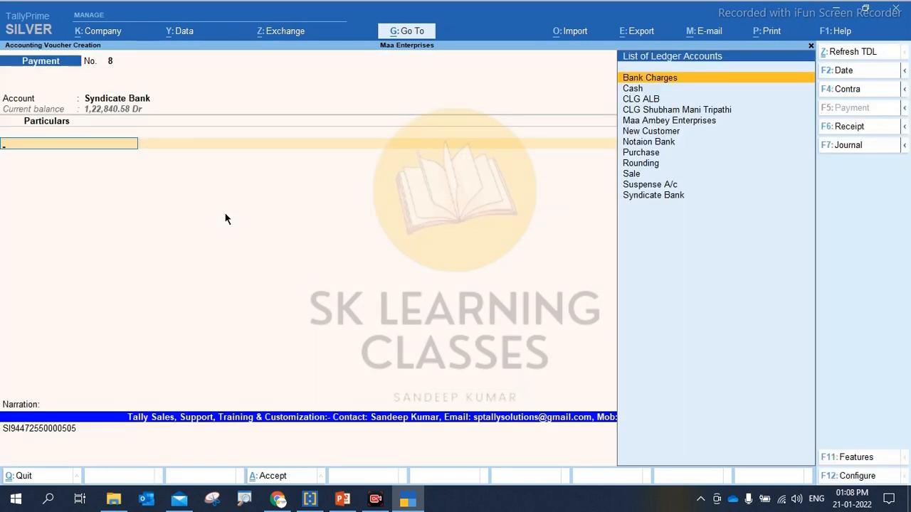
{"action": "type", "text": "Su"}
{"action": "key", "text": "Return"}
{"action": "key", "text": "ctrl+a"}
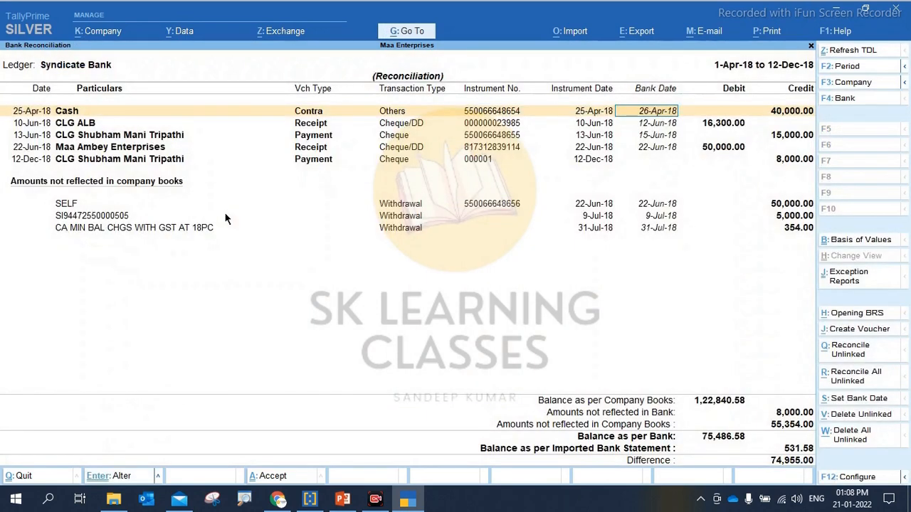
- Create and save a payment voucher to Suspense A/c for the unlinked 22-Jun-18 SELF withdrawal of 50,000.00
{"action": "key", "text": "Down"}
{"action": "key", "text": "Down"}
{"action": "key", "text": "Down"}
{"action": "key", "text": "Down"}
{"action": "key", "text": "Down"}
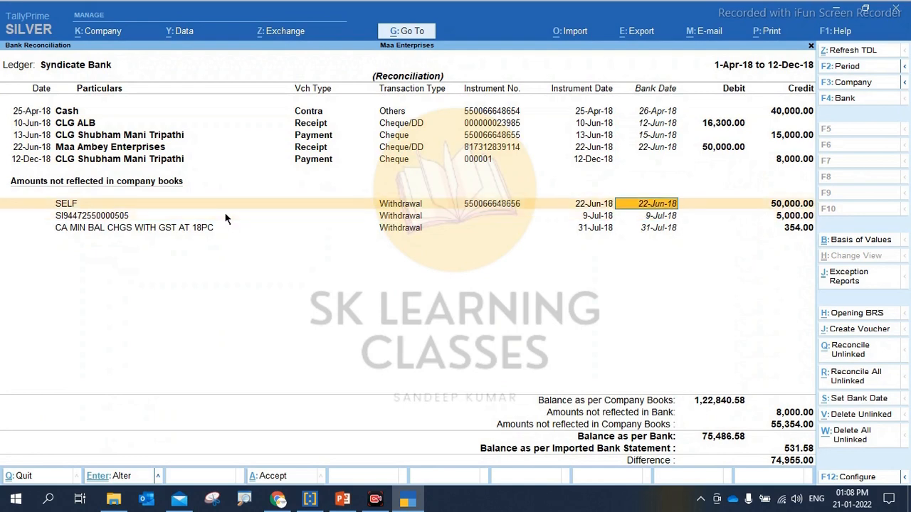
{"action": "key", "text": "alt+j"}
{"action": "type", "text": "Su"}
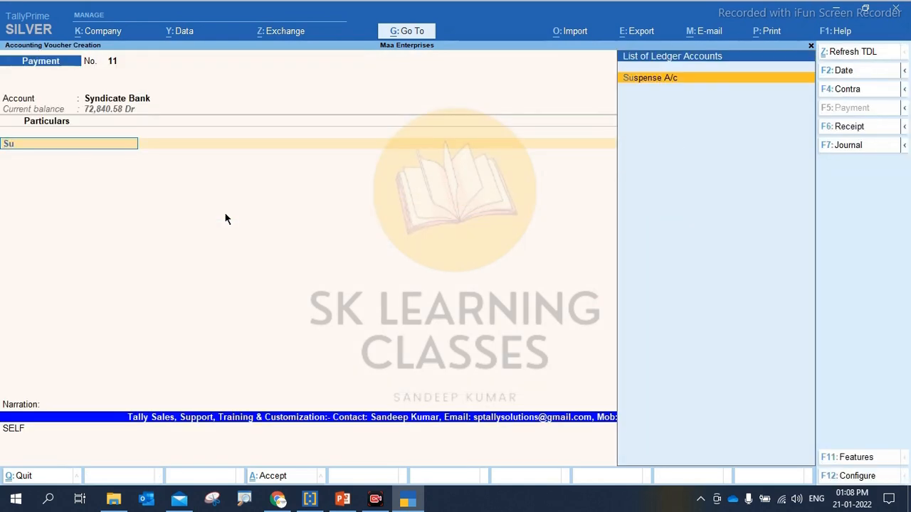
{"action": "key", "text": "Return"}
{"action": "key", "text": "ctrl+a"}
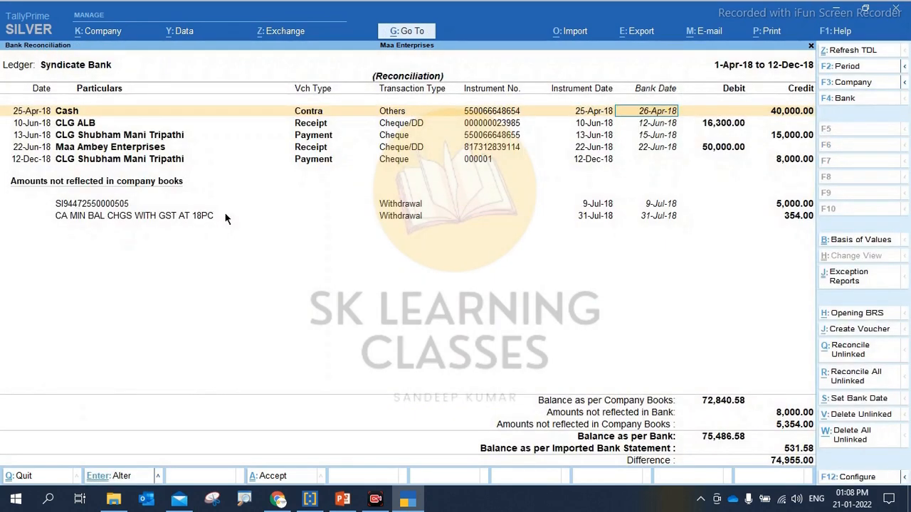
- Create and save a payment voucher to Suspense A/c for the unlinked 9-Jul-18 withdrawal of 5,000.00
{"action": "key", "text": "Down"}
{"action": "key", "text": "Down"}
{"action": "key", "text": "Down"}
{"action": "key", "text": "Down"}
{"action": "key", "text": "Down"}
{"action": "key", "text": "Down"}
{"action": "key", "text": "Up"}
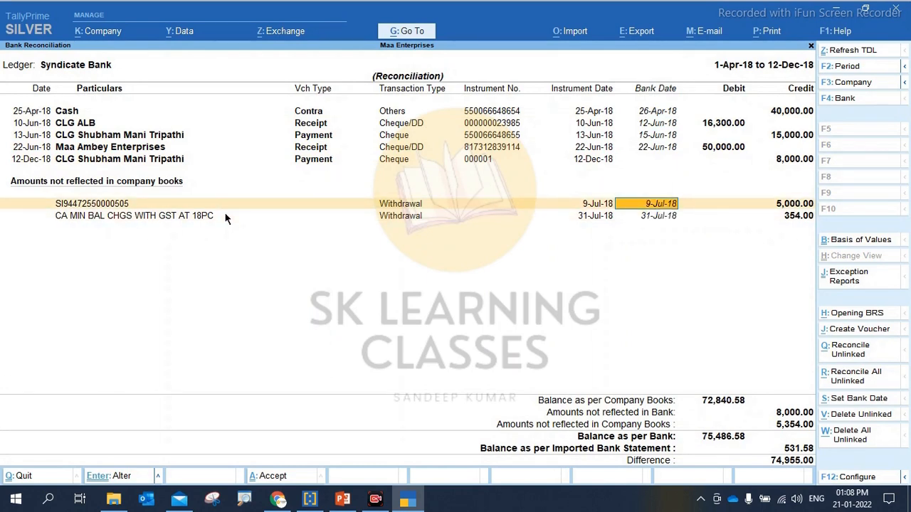
{"action": "key", "text": "alt+j"}
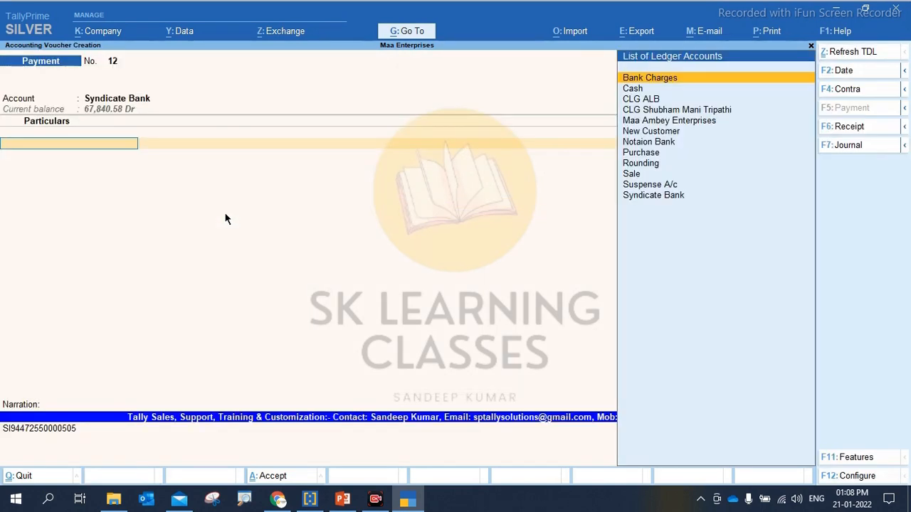
{"action": "type", "text": "Su"}
{"action": "key", "text": "Return"}
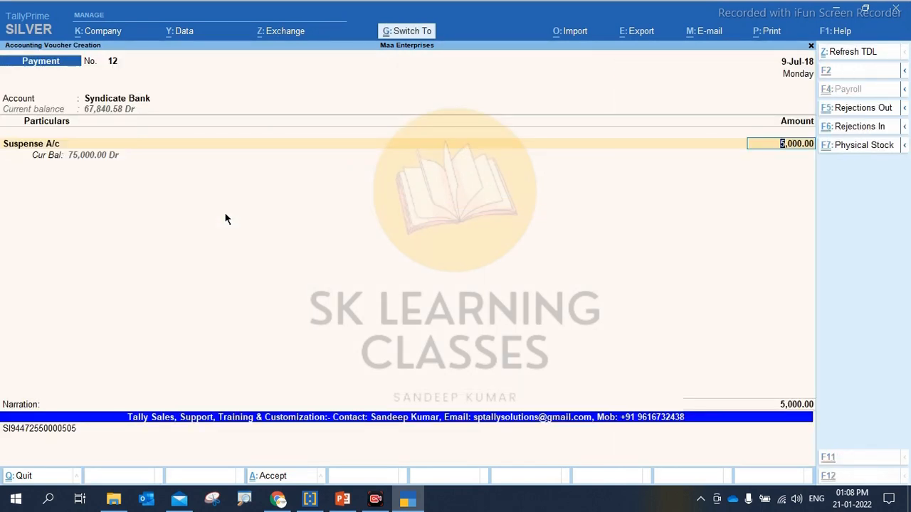
{"action": "key", "text": "ctrl+a"}
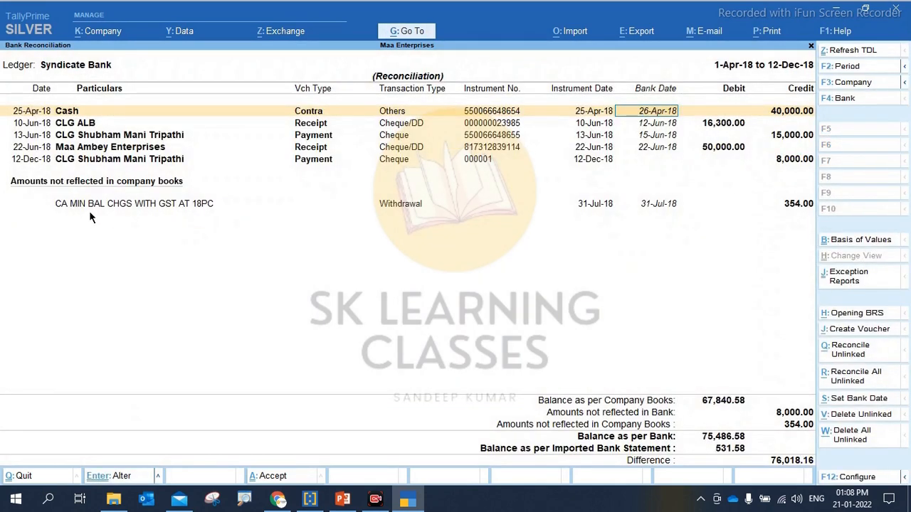
- Create and save a payment voucher to Suspense A/c for the 31-Jul-18 minimum balance charges withdrawal of 354.00
{"action": "key", "text": "Down"}
{"action": "key", "text": "Down"}
{"action": "key", "text": "Down"}
{"action": "key", "text": "Down"}
{"action": "key", "text": "Down"}
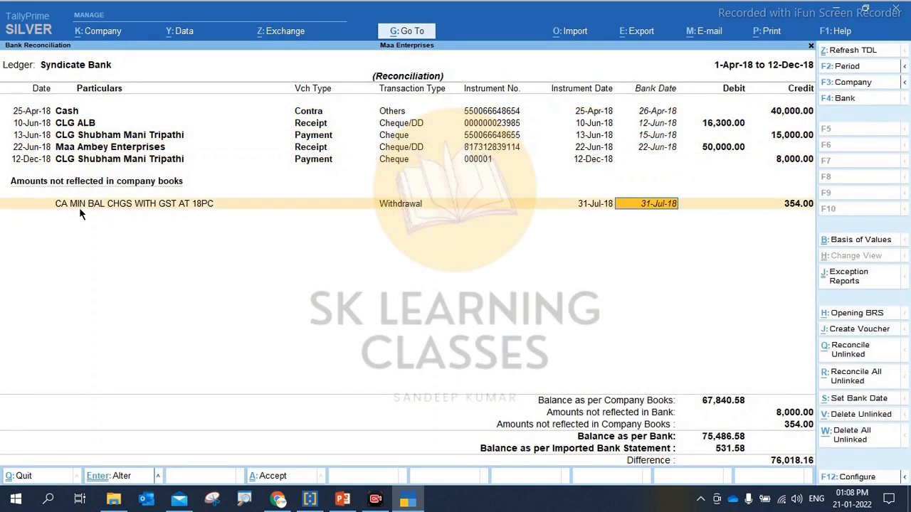
{"action": "key", "text": "alt+j"}
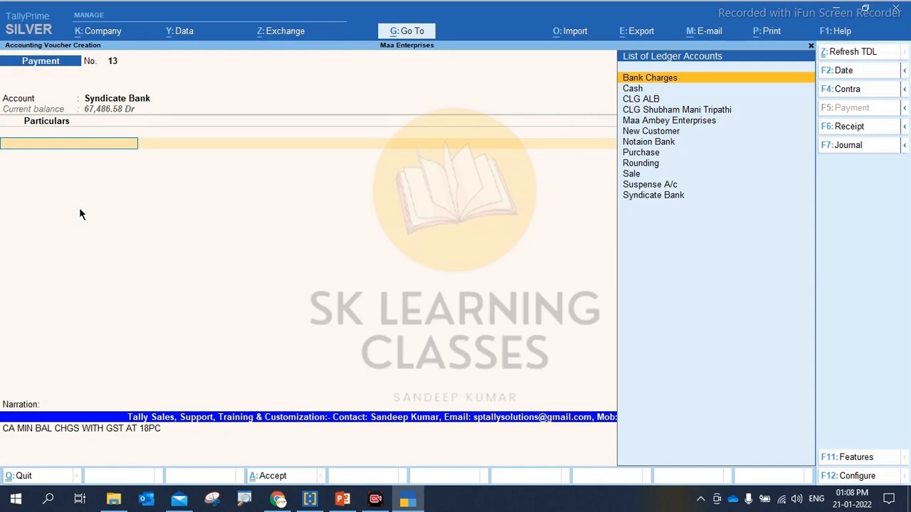
{"action": "type", "text": "su"}
{"action": "key", "text": "Return"}
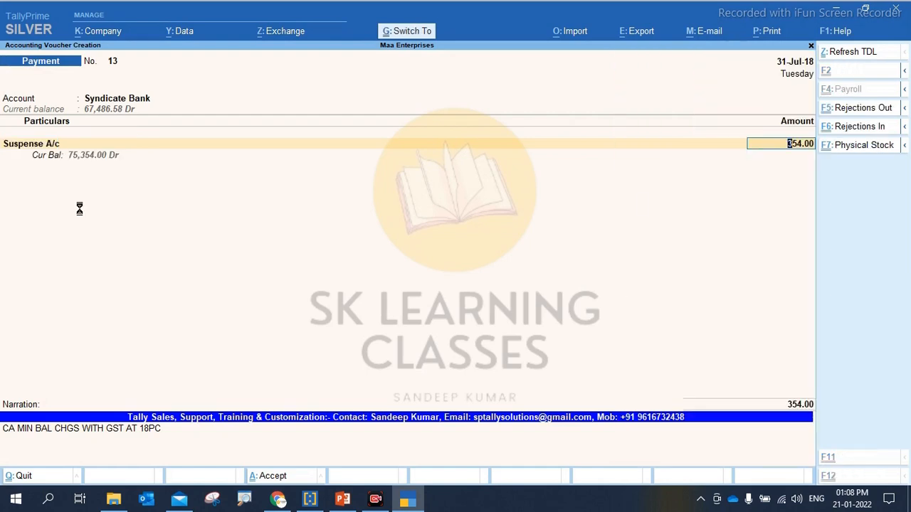
{"action": "key", "text": "ctrl+a"}
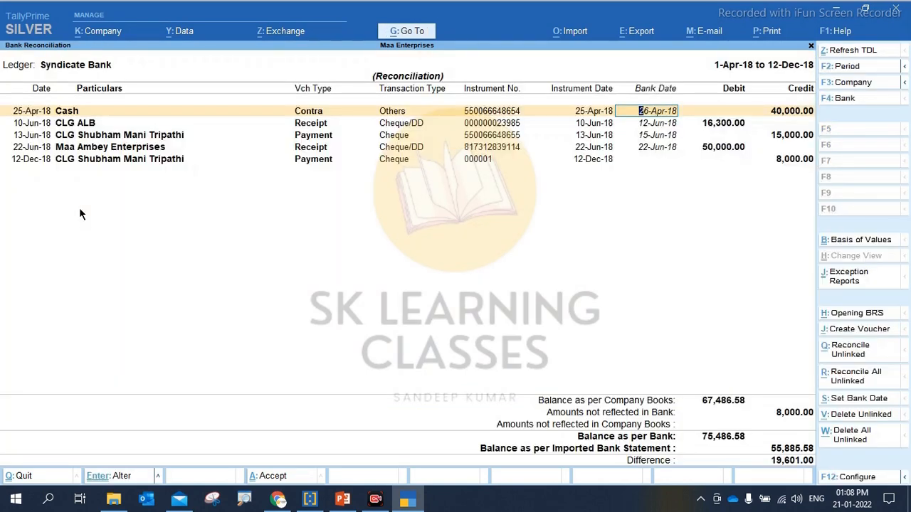
- Keep the filled-in bank dates of the listed vouchers and accept the Syndicate Bank reconciliation
{"action": "key", "text": "F2"}
{"action": "key", "text": "Escape"}
{"action": "key", "text": "Return"}
{"action": "key", "text": "Return"}
{"action": "key", "text": "Return"}
{"action": "key", "text": "Return"}
{"action": "key", "text": "Return"}
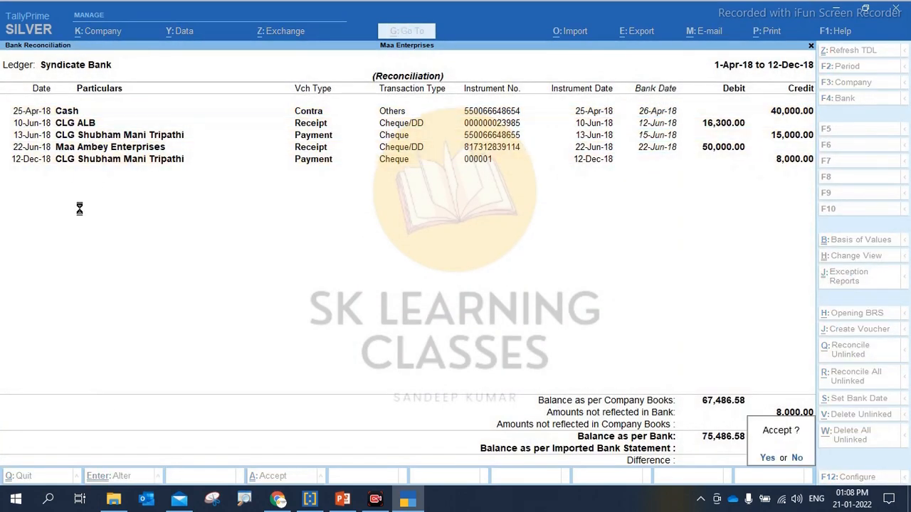
{"action": "key", "text": "Return"}
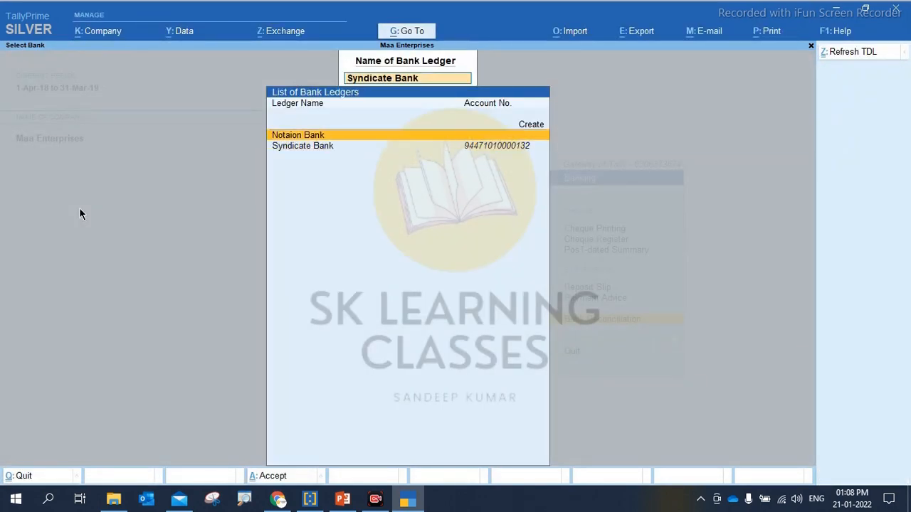
- Reopen the Syndicate Bank reconciliation, set the bank date of the 12-Dec-18 cheque payment to 15-Dec-18 and accept it
{"action": "key", "text": "Down"}
{"action": "key", "text": "Return"}
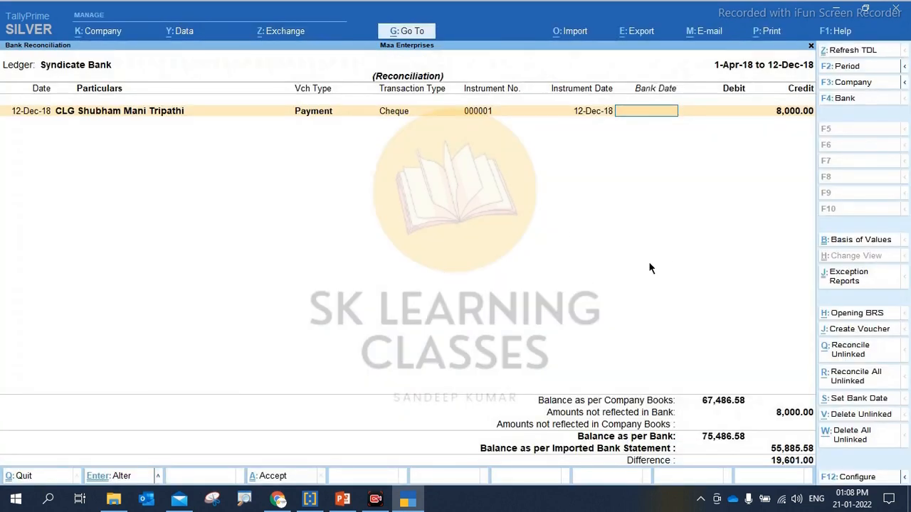
{"action": "type", "text": "12"}
{"action": "key", "text": "Return"}
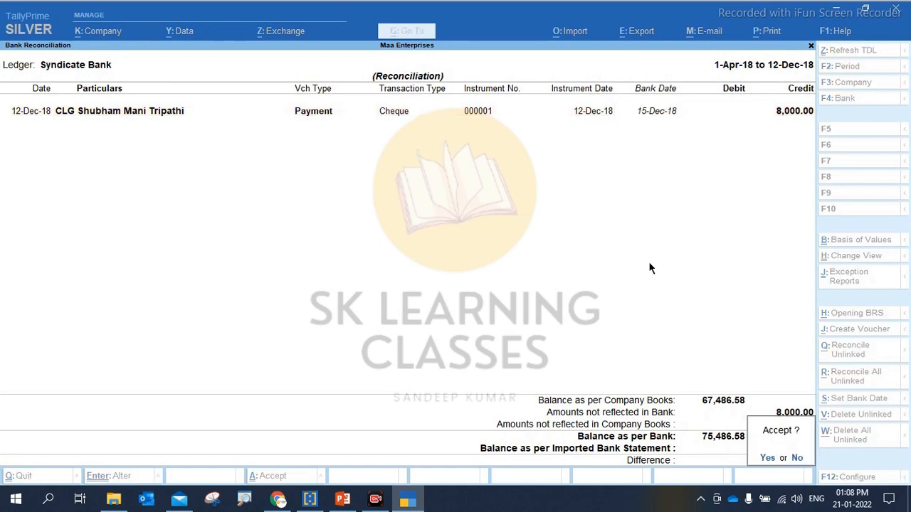
{"action": "key", "text": "Return"}
{"action": "key", "text": "Return"}
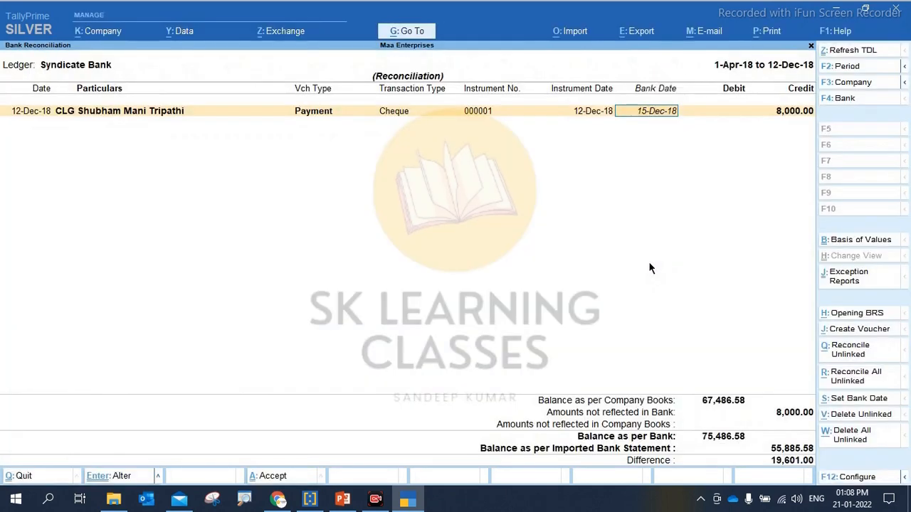
- Leave the bank reconciliation and the banking section to return to the Gateway of Tally
{"action": "key", "text": "Escape"}
{"action": "key", "text": "Escape"}
{"action": "key", "text": "Return"}
{"action": "key", "text": "Escape"}
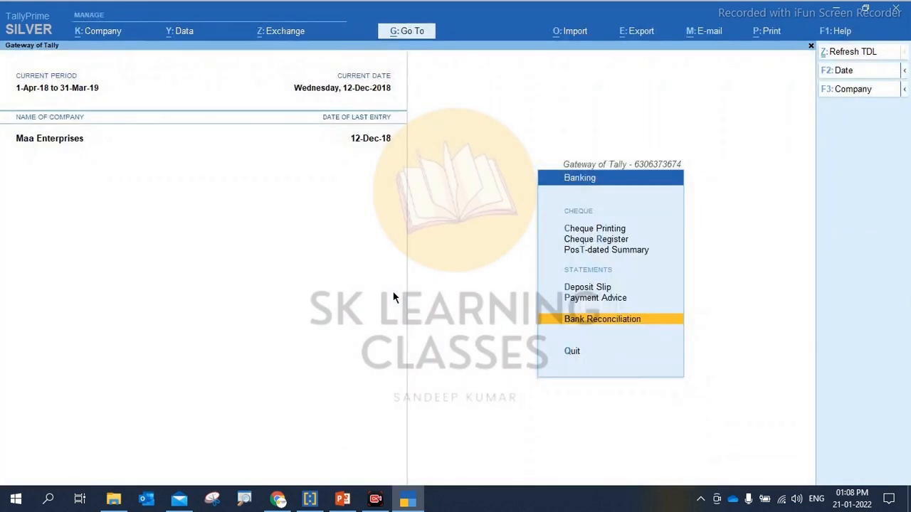
{"action": "key", "text": "Escape"}
{"action": "key", "text": "Escape"}
{"action": "key", "text": "Escape"}
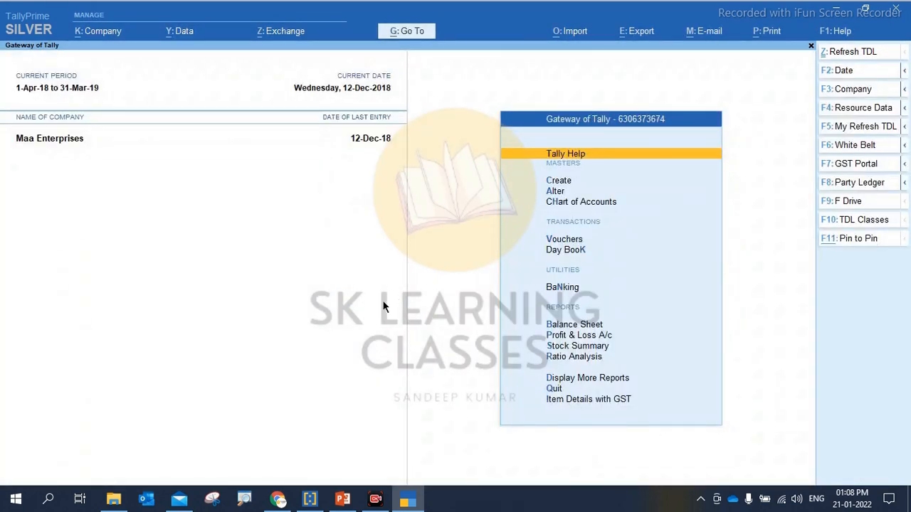
- Open the Day Book for 12-Dec-18 and go down to the Journal voucher
{"action": "key", "text": "Down"}
{"action": "key", "text": "Down"}
{"action": "key", "text": "Down"}
{"action": "key", "text": "Down"}
{"action": "key", "text": "Down"}
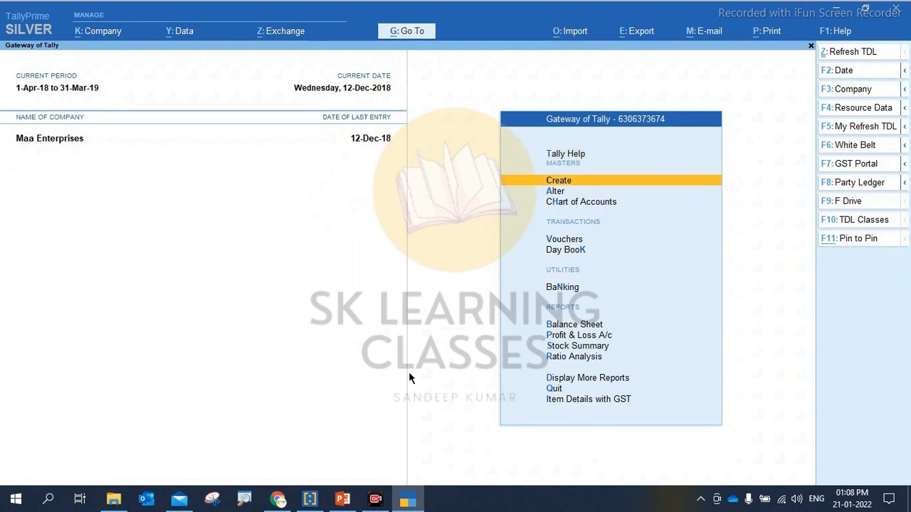
{"action": "key", "text": "Up"}
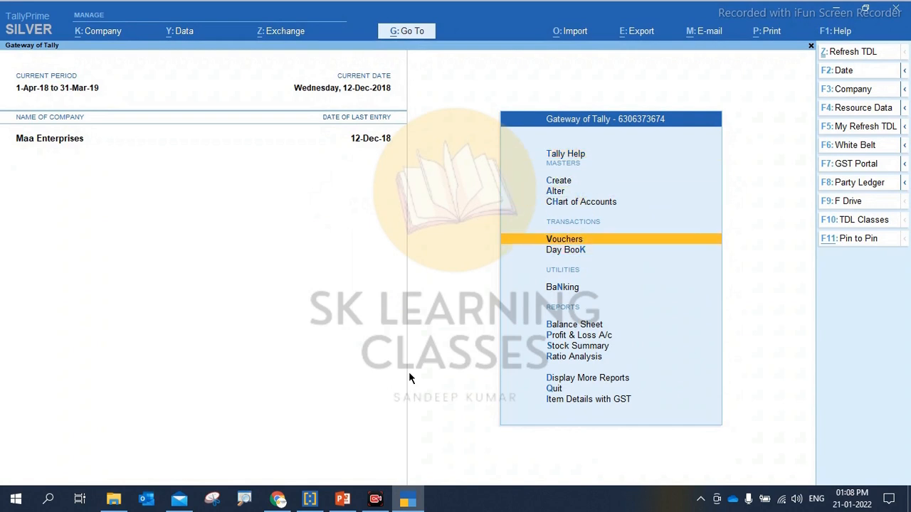
{"action": "key", "text": "Down"}
{"action": "key", "text": "Down"}
{"action": "key", "text": "Up"}
{"action": "key", "text": "Up"}
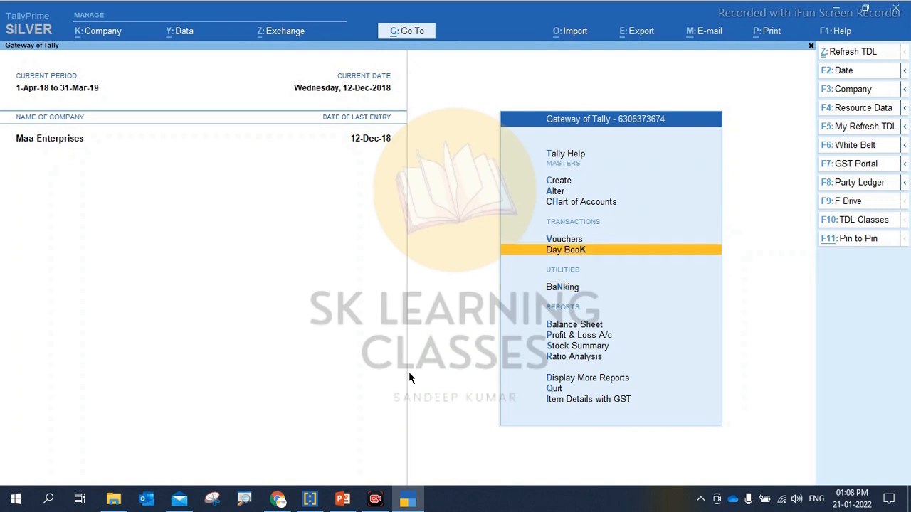
{"action": "key", "text": "Down"}
{"action": "key", "text": "Up"}
{"action": "key", "text": "Down"}
{"action": "key", "text": "Return"}
{"action": "key", "text": "Down"}
{"action": "key", "text": "Down"}
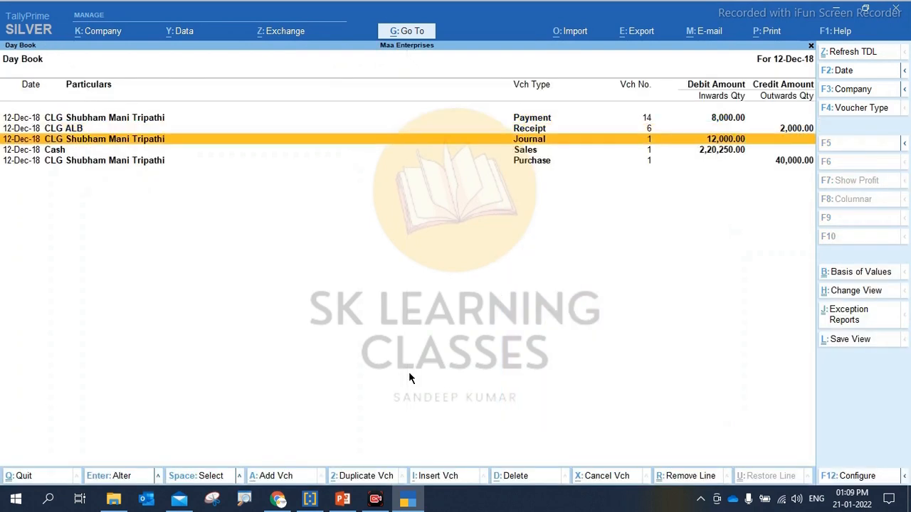
- Open the 8,000.00 Payment voucher from the Day Book and go through its entries to the Syndicate Bank allocation
{"action": "key", "text": "Up"}
{"action": "key", "text": "Up"}
{"action": "key", "text": "Return"}
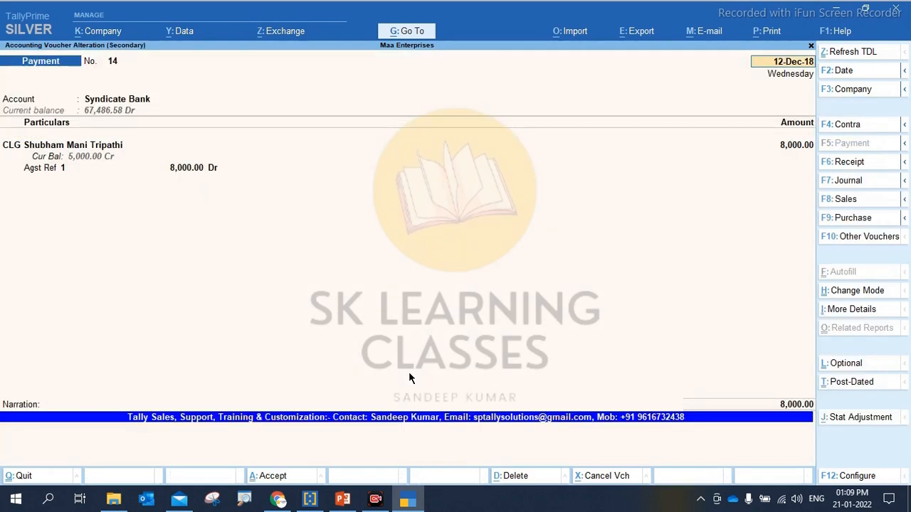
{"action": "key", "text": "Return"}
{"action": "key", "text": "BackSpace"}
{"action": "key", "text": "BackSpace"}
{"action": "key", "text": "Return"}
{"action": "key", "text": "Return"}
{"action": "key", "text": "Return"}
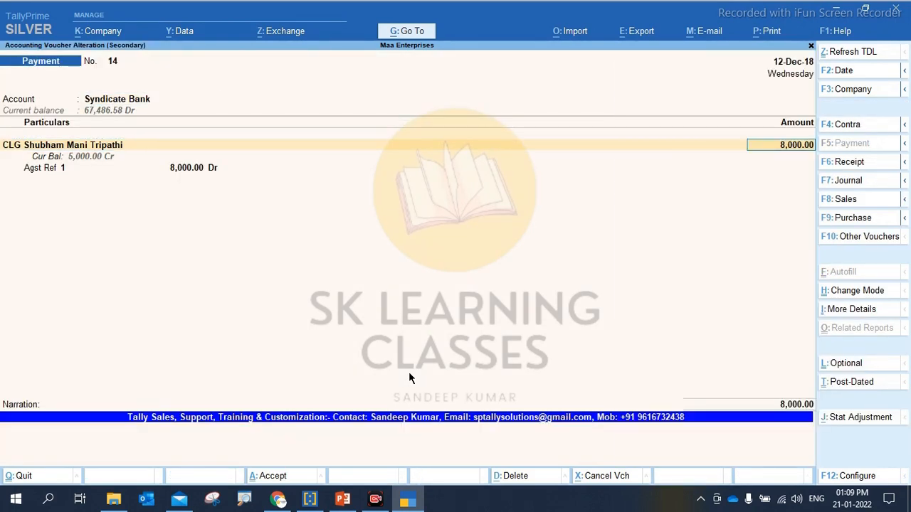
{"action": "key", "text": "Return"}
{"action": "key", "text": "Return"}
{"action": "key", "text": "Return"}
{"action": "key", "text": "Return"}
{"action": "key", "text": "Return"}
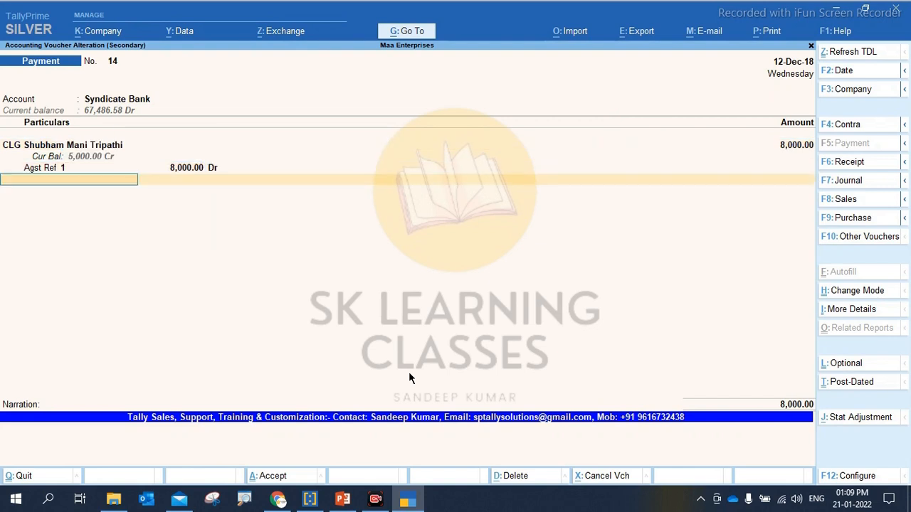
{"action": "key", "text": "Return"}
{"action": "key", "text": "Return"}
{"action": "key", "text": "BackSpace"}
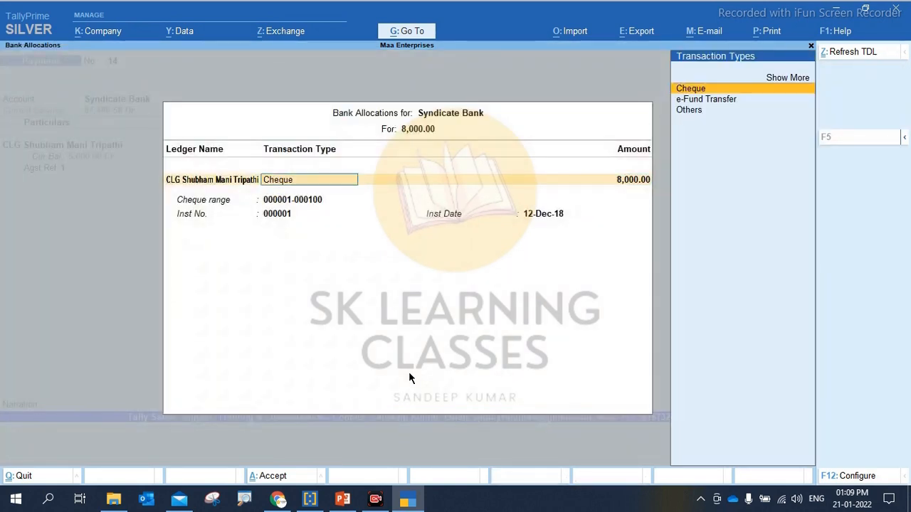
- Expand the transaction types to the full list for the bank allocation and select Cheque
{"action": "key", "text": "BackSpace"}
{"action": "key", "text": "Return"}
{"action": "key", "text": "Up"}
{"action": "key", "text": "Return"}
{"action": "key", "text": "Down"}
{"action": "key", "text": "Down"}
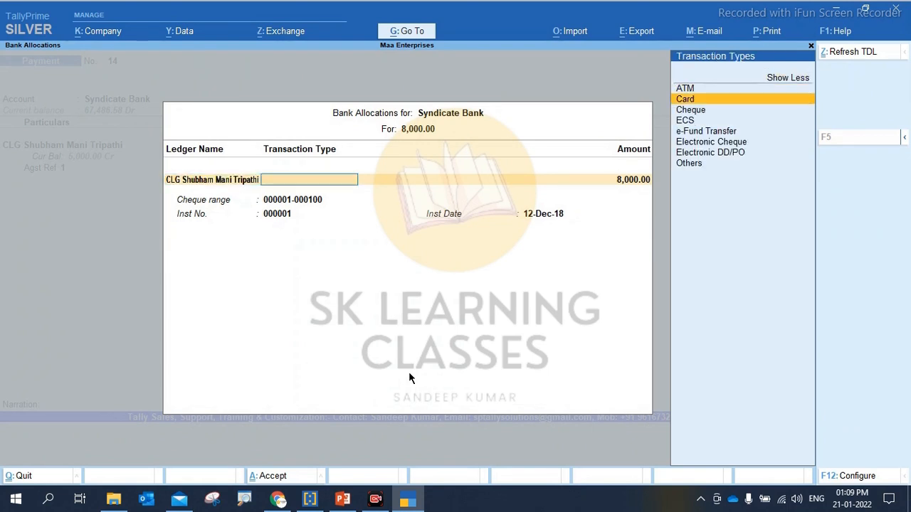
{"action": "key", "text": "Up"}
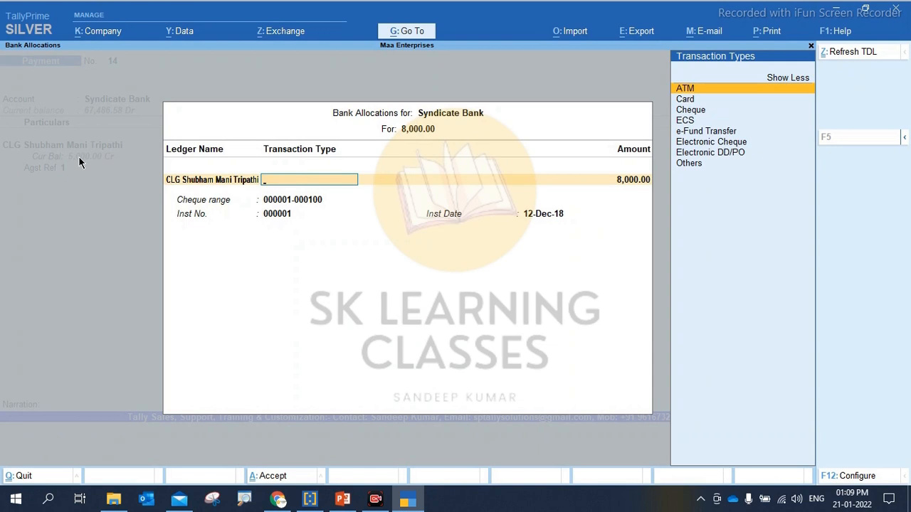
{"action": "key", "text": "Down"}
{"action": "key", "text": "Down"}
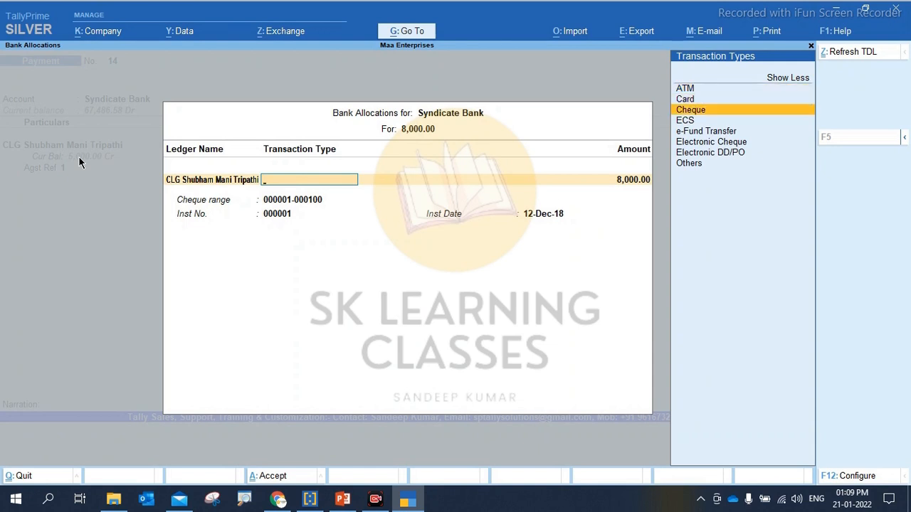
{"action": "key", "text": "Return"}
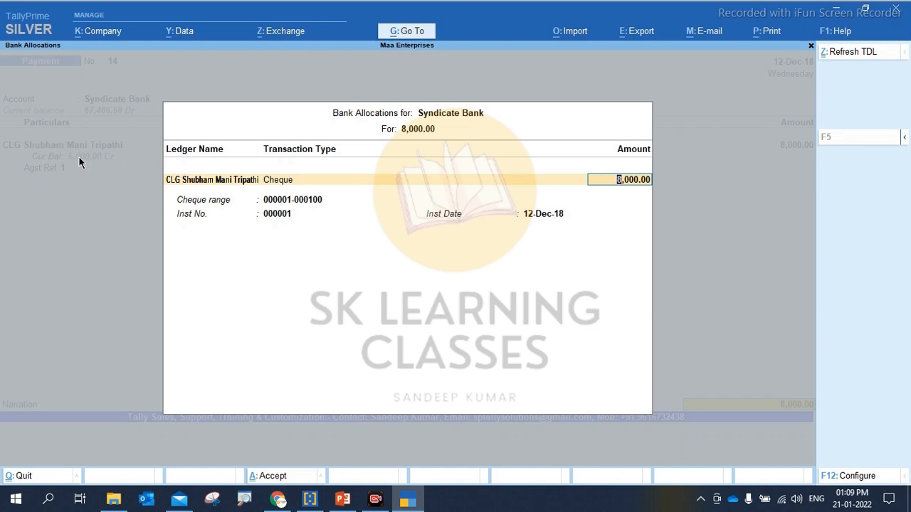
- Switch the bank allocation's transaction type to e-Fund Transfer and go back to the transaction type field
{"action": "key", "text": "BackSpace"}
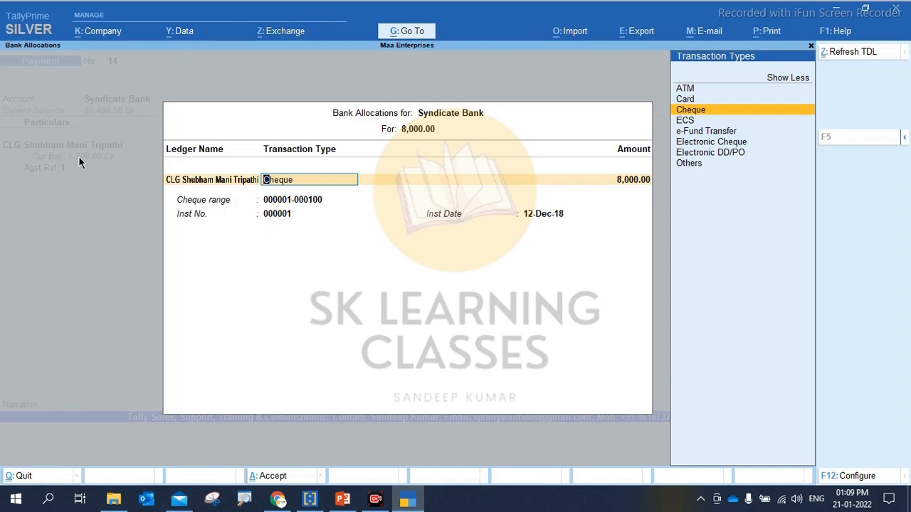
{"action": "key", "text": "Down"}
{"action": "key", "text": "Down"}
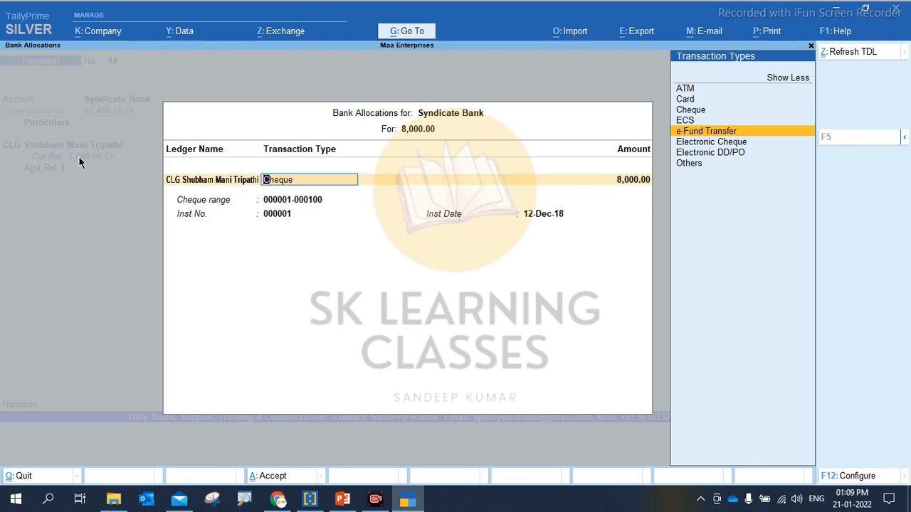
{"action": "key", "text": "Return"}
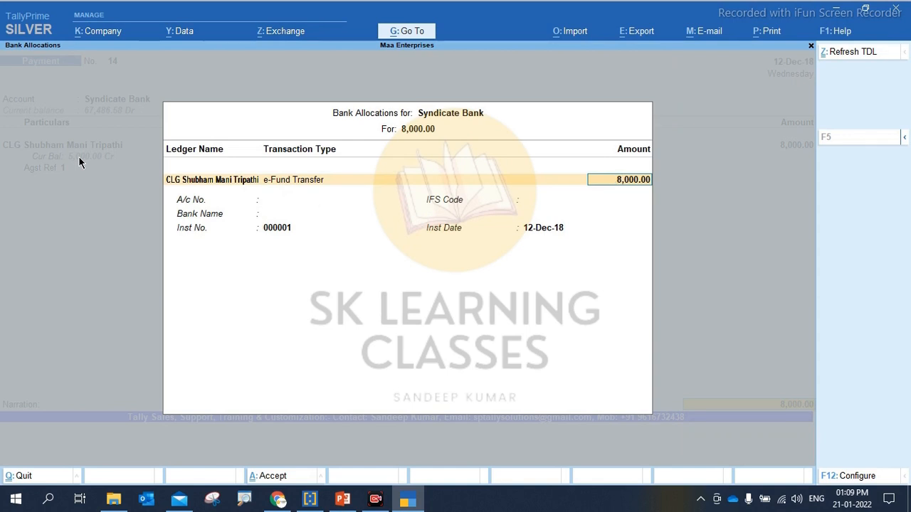
{"action": "key", "text": "BackSpace"}
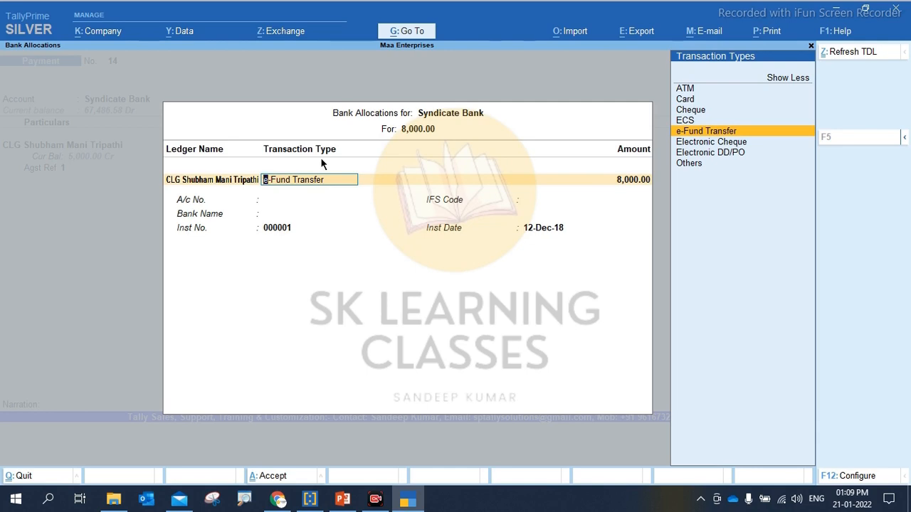
- Leave the Payment voucher without saving and exit the Day Book to the Gateway of Tally
{"action": "key", "text": "Escape"}
{"action": "key", "text": "Escape"}
{"action": "key", "text": "Escape"}
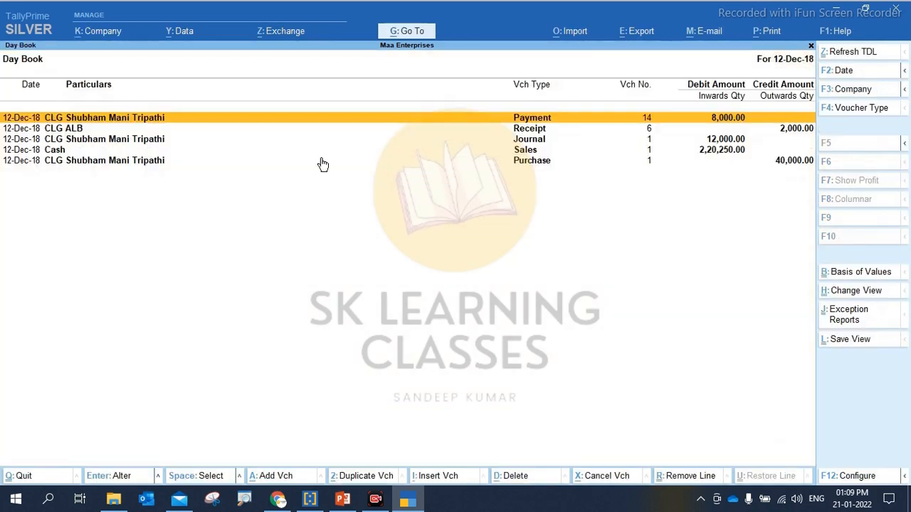
{"action": "key", "text": "Escape"}
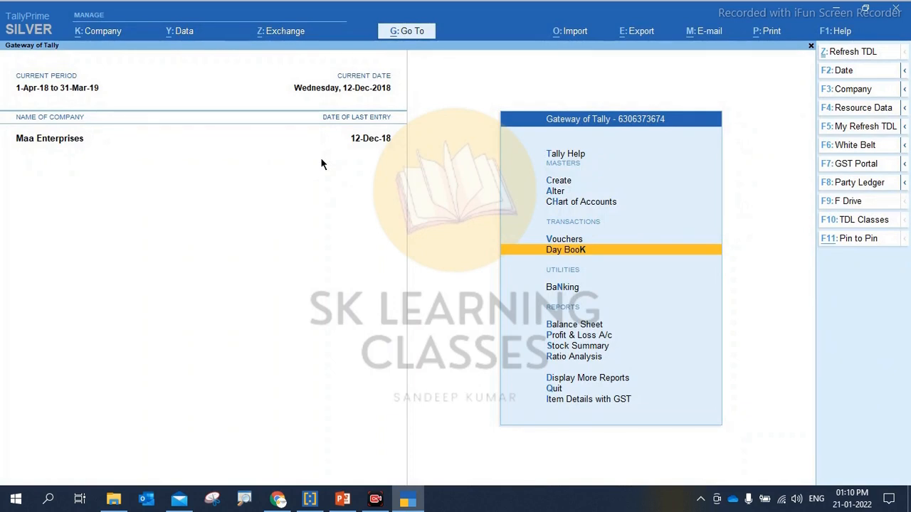
- Open the bank reconciliation of Syndicate Bank from the banking section to view the unreconciled cheque payment
{"action": "key", "text": "Down"}
{"action": "key", "text": "Down"}
{"action": "key", "text": "Up"}
{"action": "key", "text": "Return"}
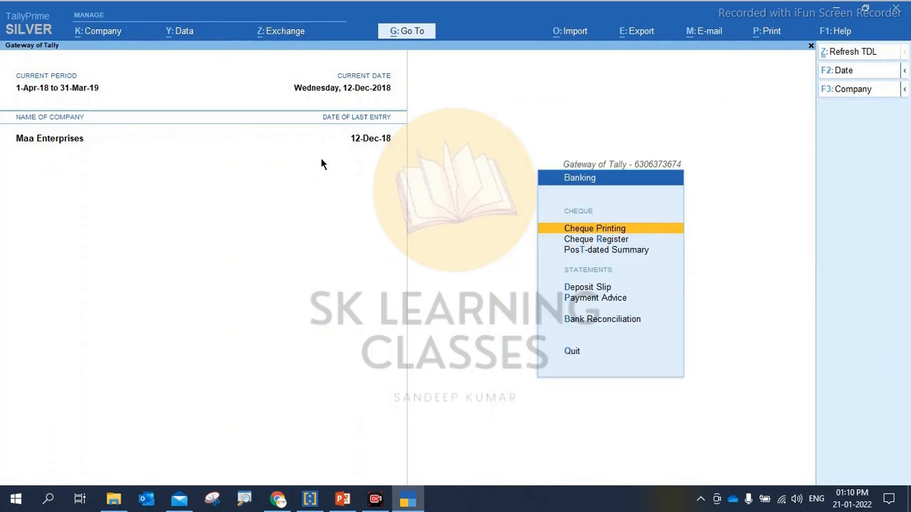
{"action": "key", "text": "Down"}
{"action": "key", "text": "Down"}
{"action": "key", "text": "Down"}
{"action": "key", "text": "Down"}
{"action": "key", "text": "Down"}
{"action": "key", "text": "Return"}
{"action": "key", "text": "Down"}
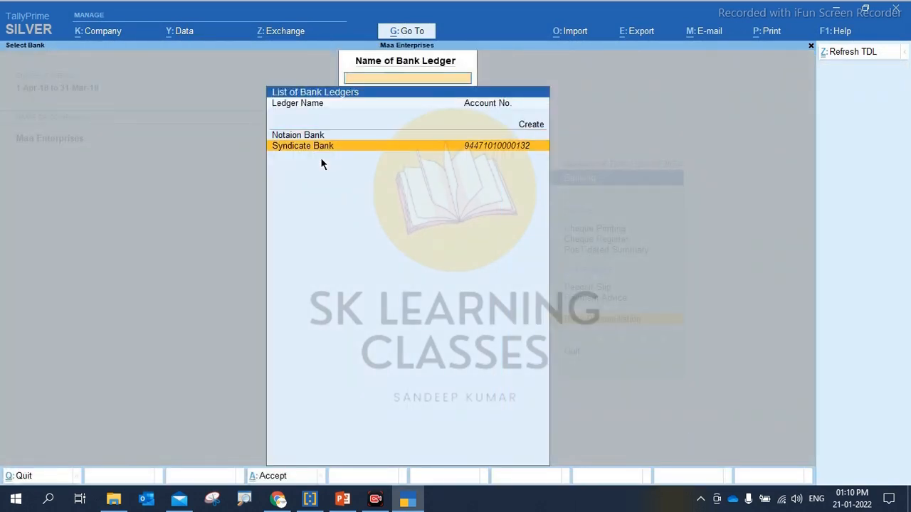
{"action": "key", "text": "Return"}
{"action": "key", "text": "Escape"}
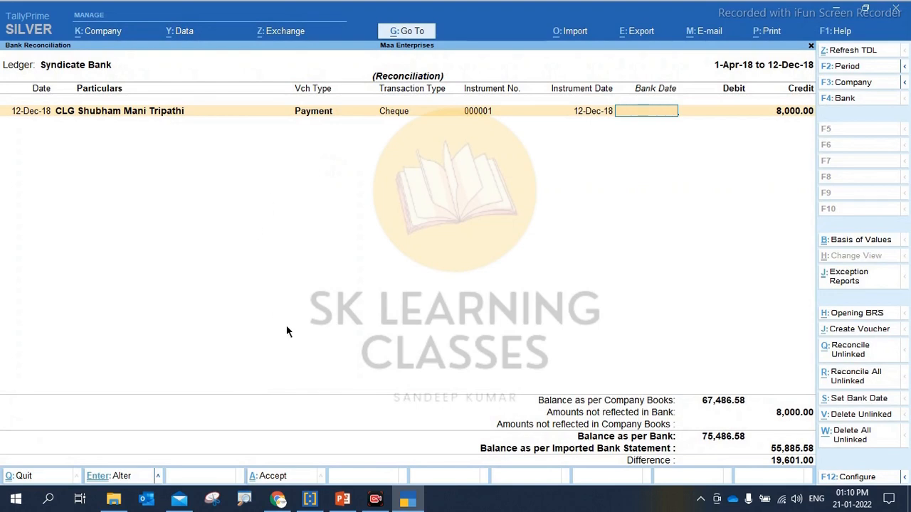
- Close the Syndicate Bank reconciliation and the banking section, returning to the Gateway of Tally
{"action": "key", "text": "Escape"}
{"action": "key", "text": "Escape"}
{"action": "key", "text": "Escape"}
{"action": "key", "text": "Escape"}
{"action": "key", "text": "Escape"}
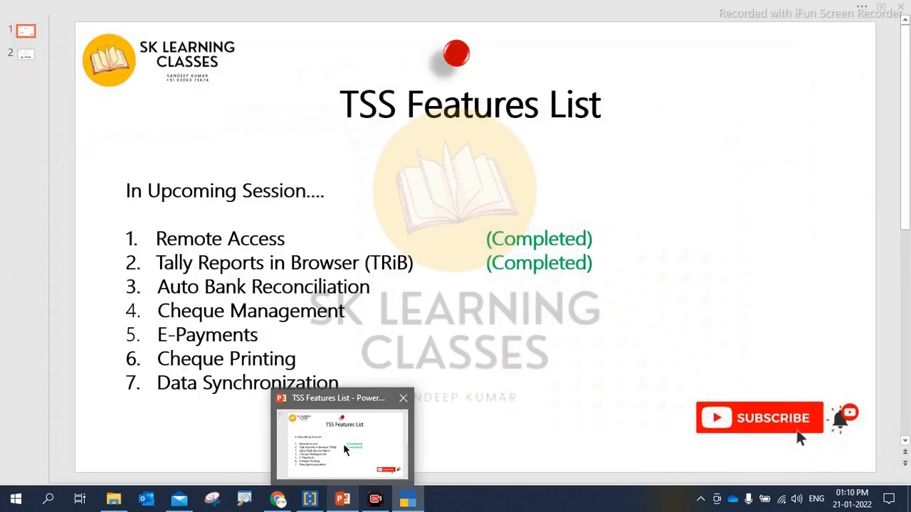
{"action": "mouse_move", "coordinate": [264, 510]}
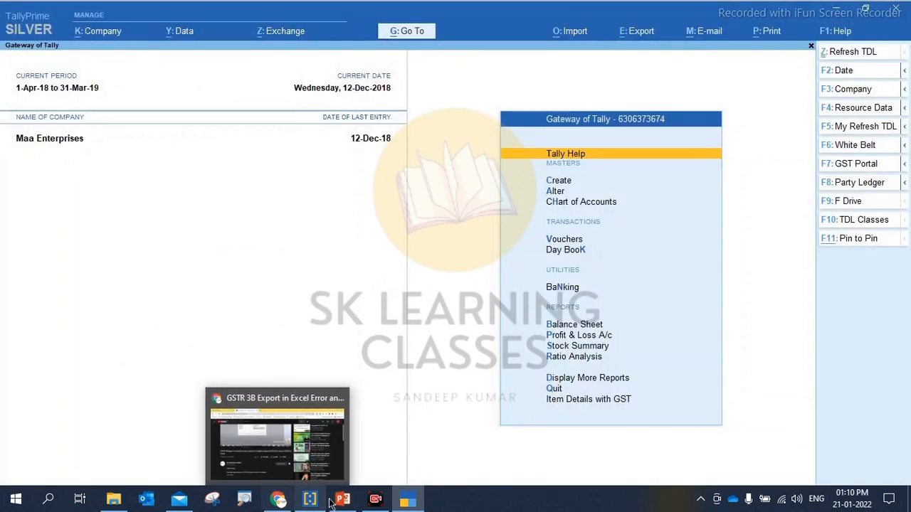